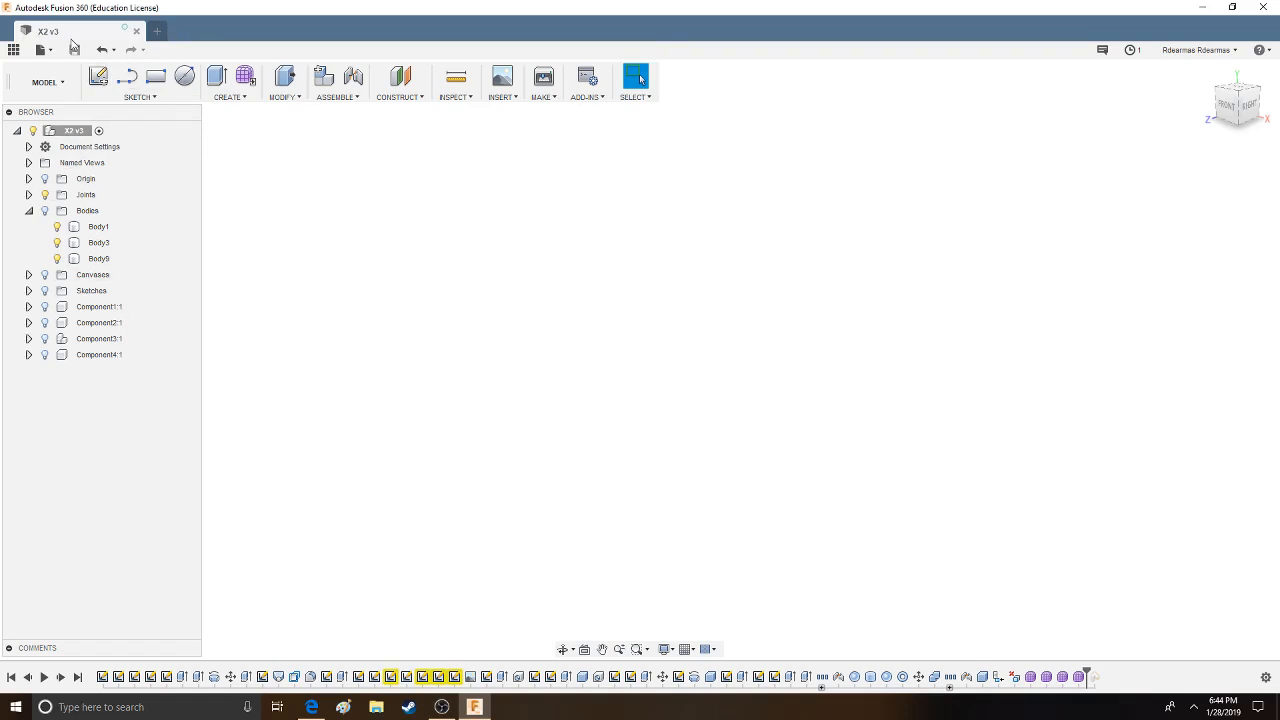
- Create a new blank design and make it the active document
{"action": "left_click", "coordinate": [160, 31]}
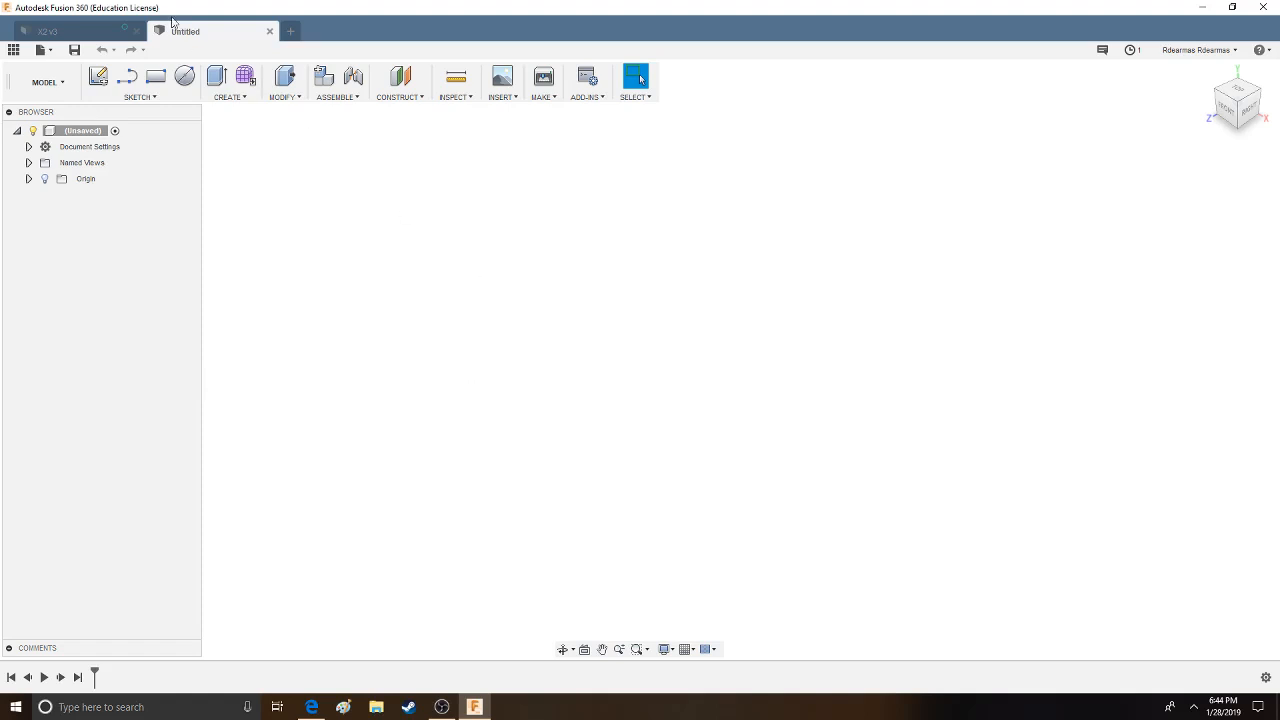
{"action": "left_click", "coordinate": [98, 32]}
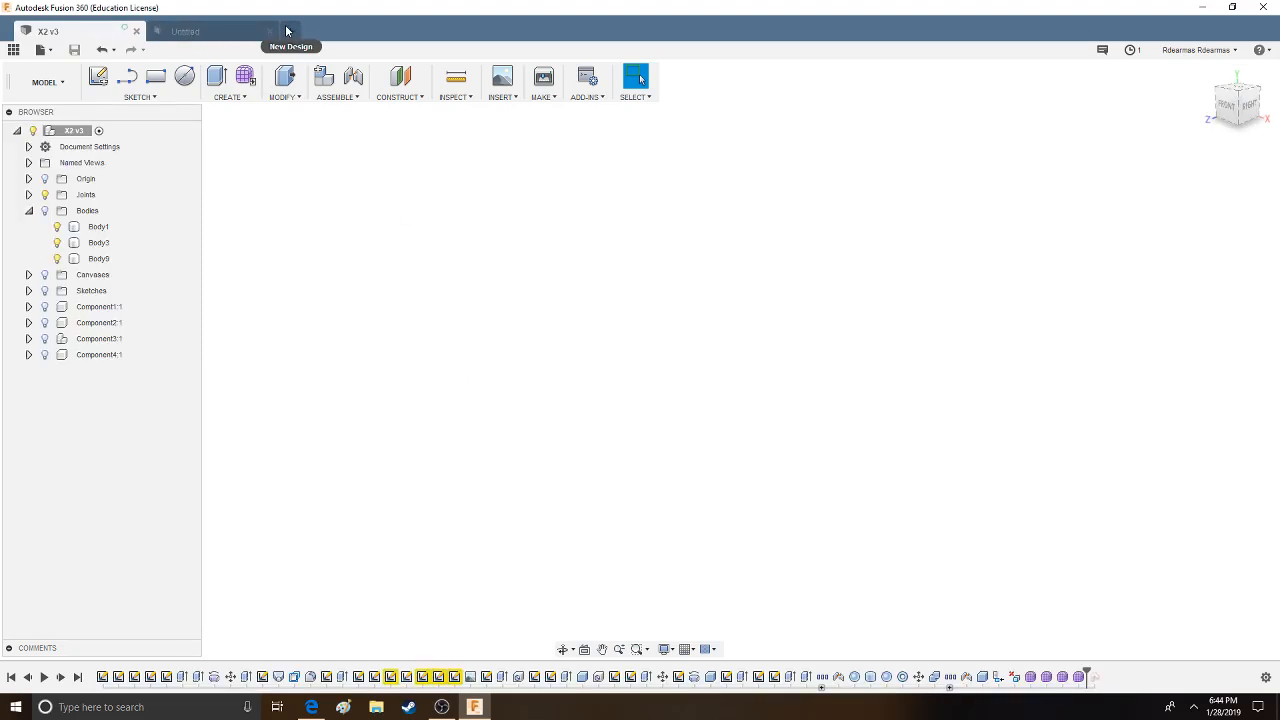
{"action": "left_click", "coordinate": [231, 30]}
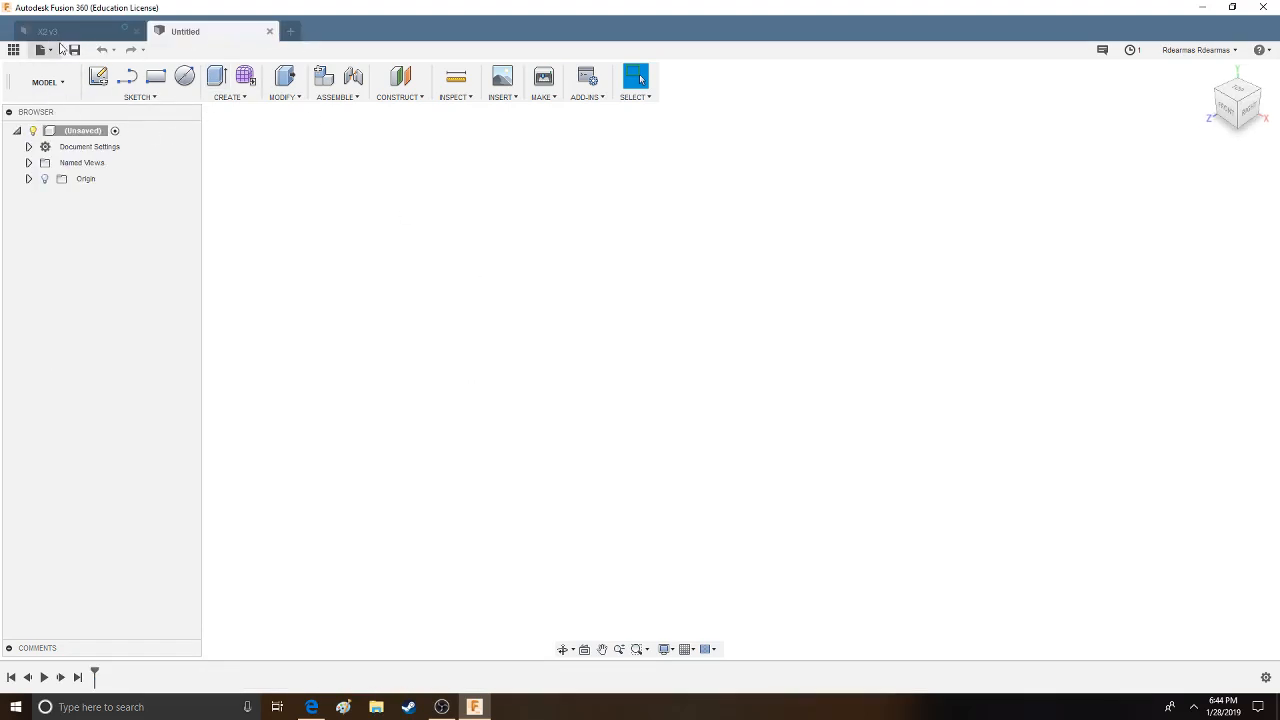
- Insert the SVG file "elimenttlc (1)" into a sketch on the horizontal origin plane
{"action": "left_click", "coordinate": [502, 99]}
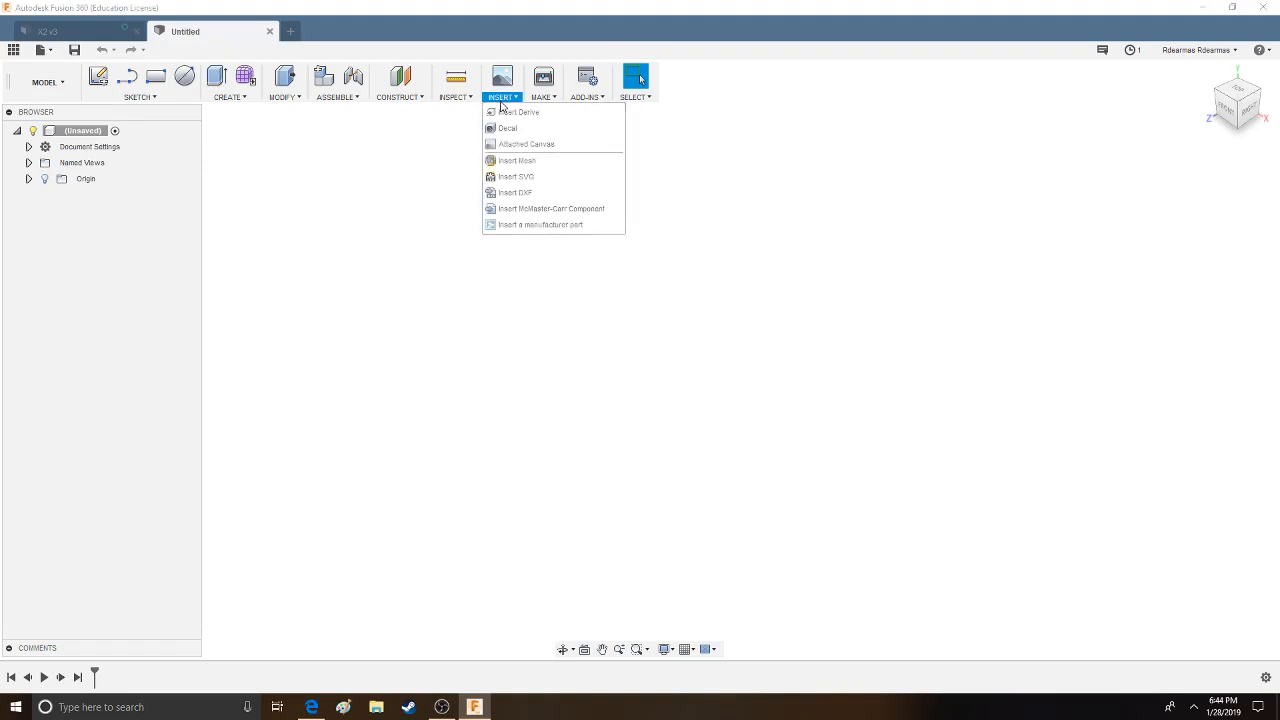
{"action": "left_click", "coordinate": [536, 177]}
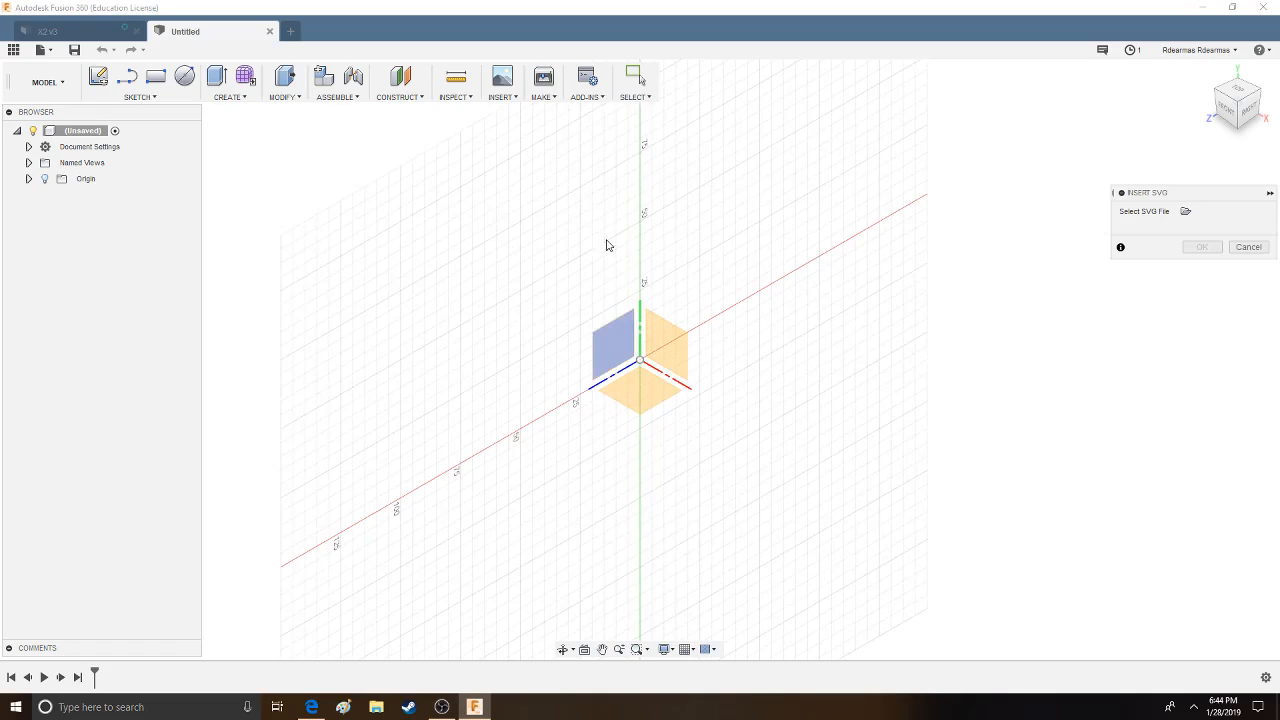
{"action": "left_click", "coordinate": [502, 97]}
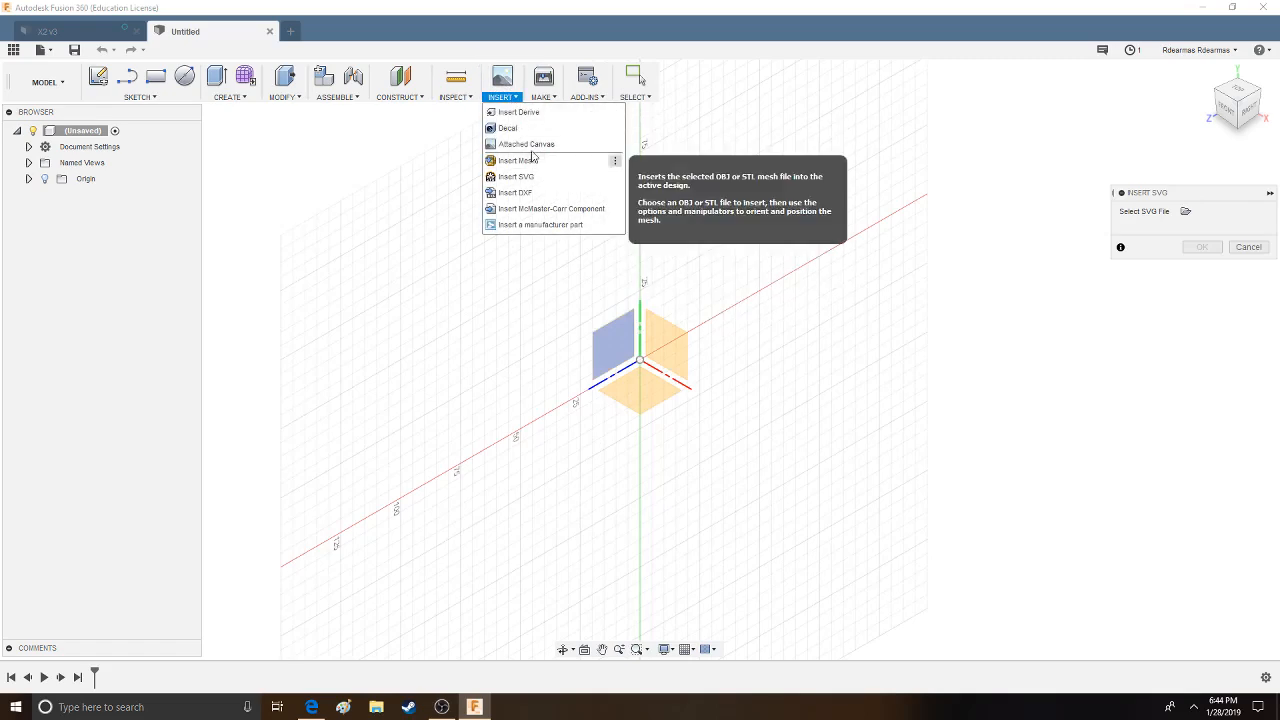
{"action": "left_click", "coordinate": [649, 392]}
{"action": "left_click", "coordinate": [1185, 211]}
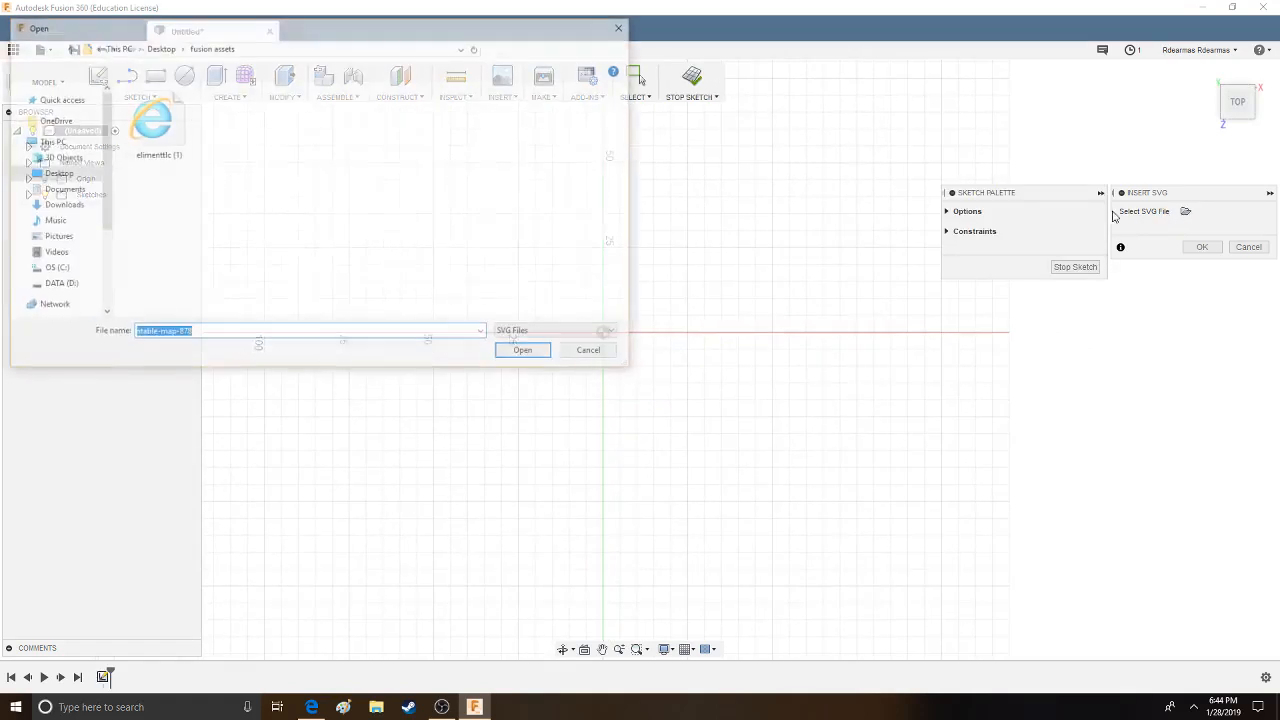
{"action": "left_click", "coordinate": [155, 122]}
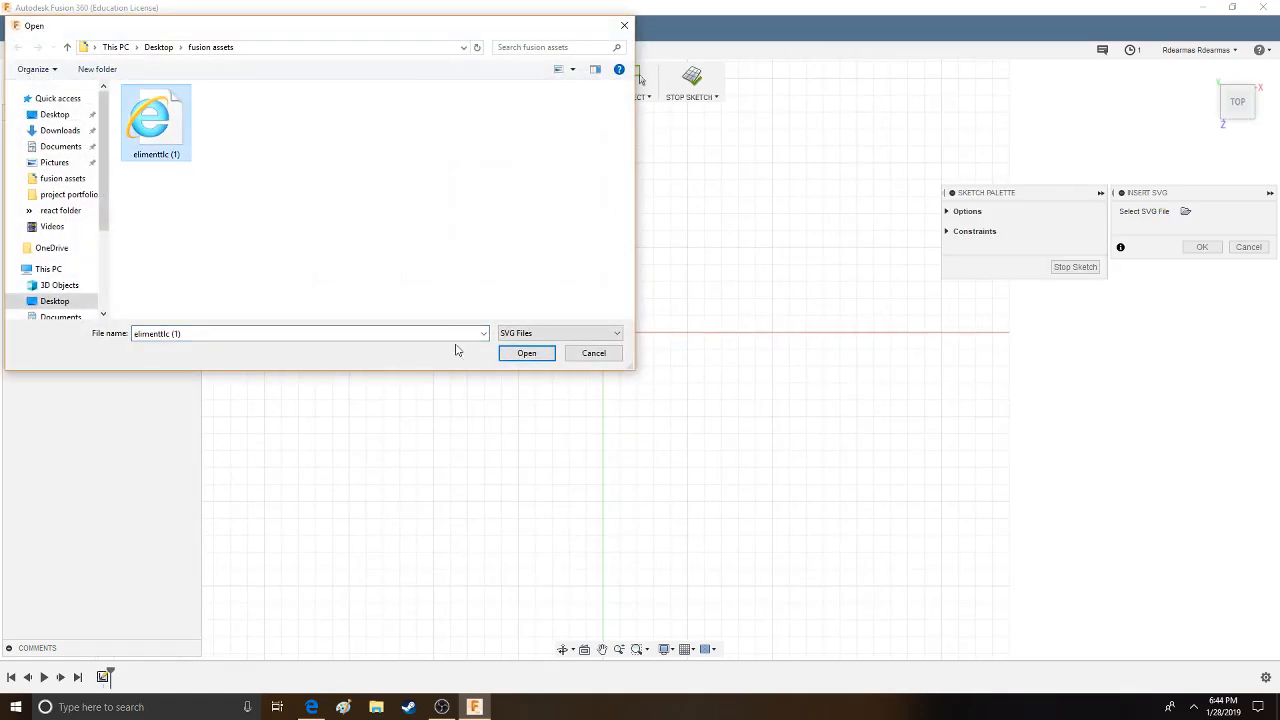
{"action": "left_click", "coordinate": [527, 354]}
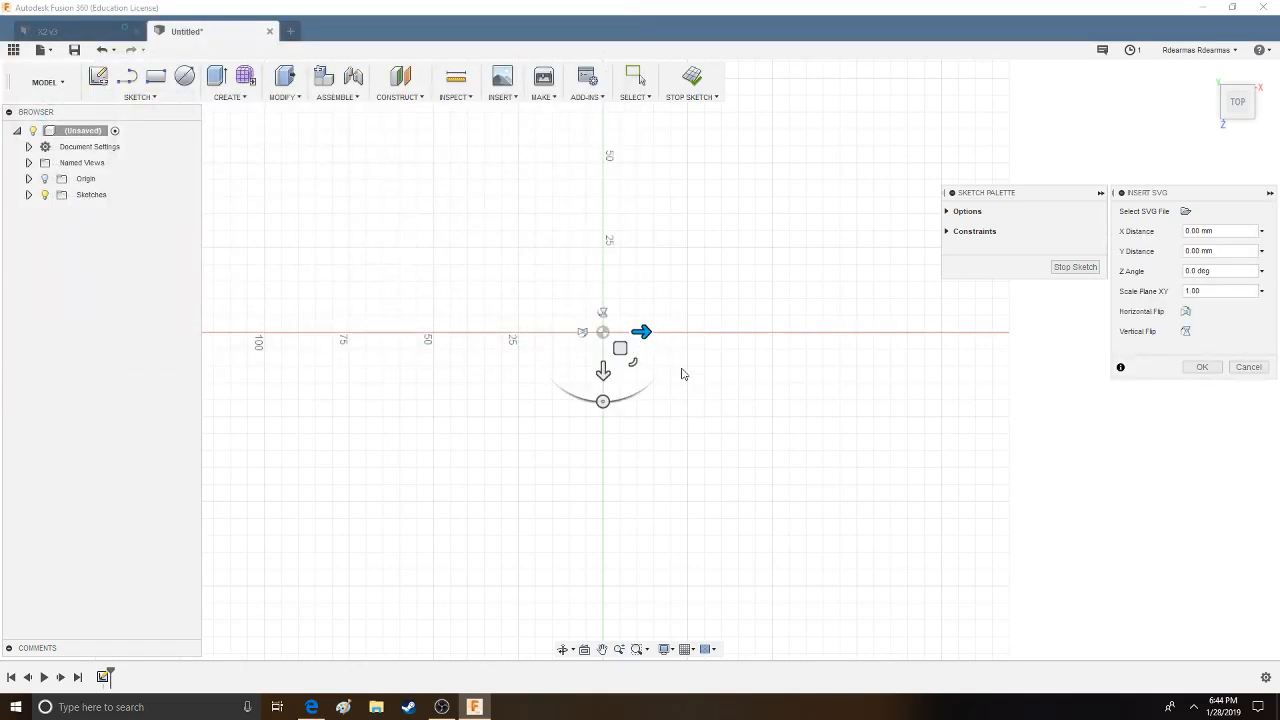
- Shift the inserted SVG by -169.328 mm in X and -149.097 mm in Y so the artwork straddles the origin
{"action": "scroll", "coordinate": [690, 375], "scroll_direction": "down", "scroll_amount": 5}
{"action": "left_click_drag", "start_coordinate": [690, 360], "coordinate": [540, 220]}
{"action": "scroll", "coordinate": [677, 392], "scroll_direction": "up", "scroll_amount": 3}
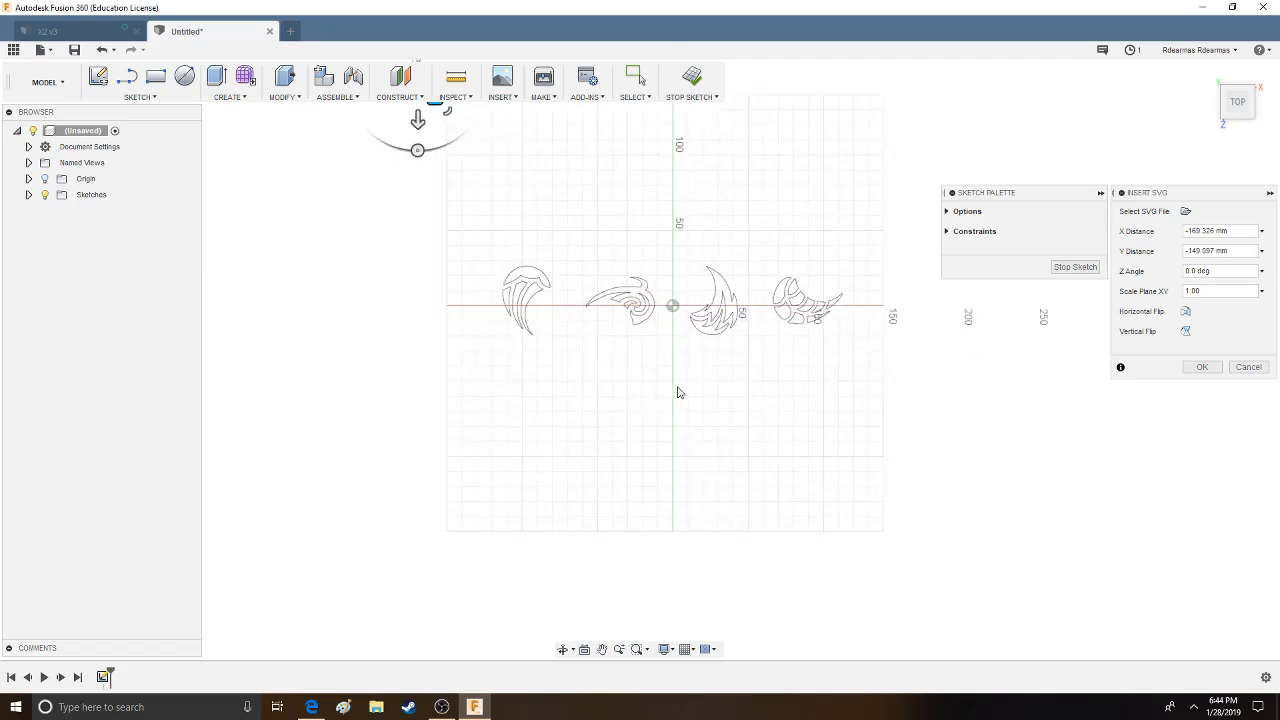
{"action": "scroll", "coordinate": [677, 390], "scroll_direction": "up", "scroll_amount": 2}
{"action": "scroll", "coordinate": [682, 381], "scroll_direction": "up", "scroll_amount": 1}
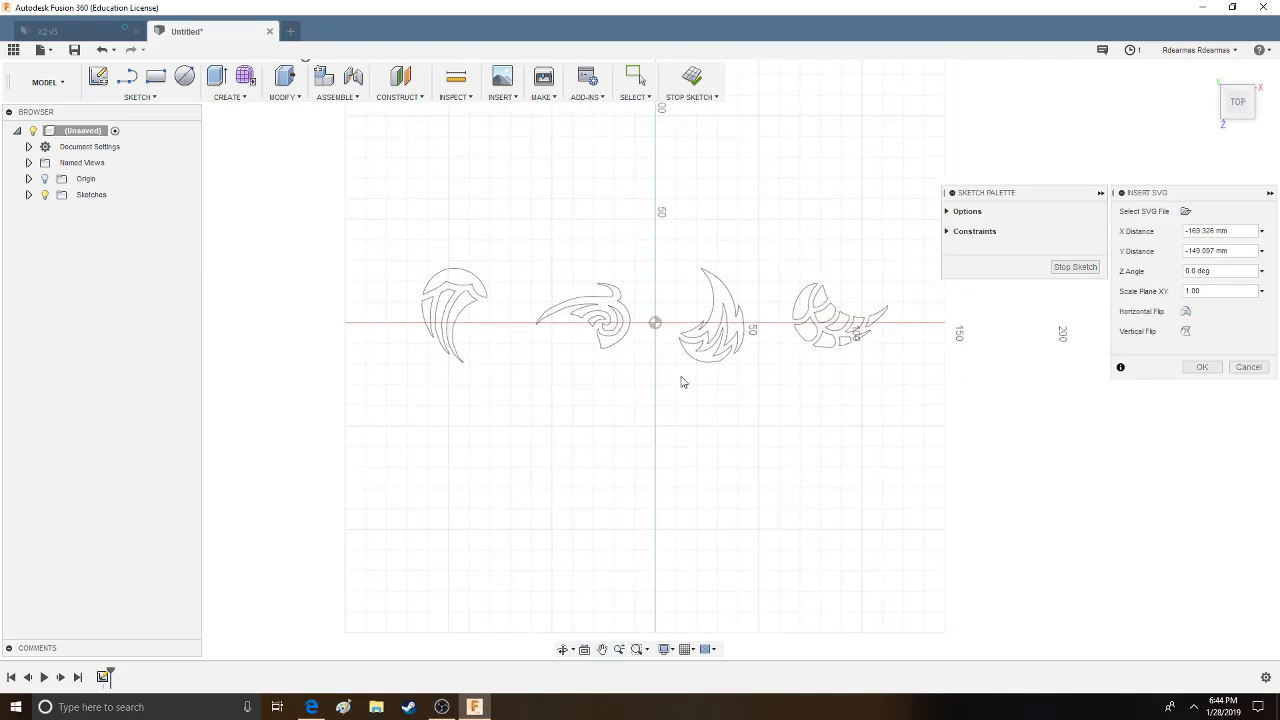
{"action": "left_click", "coordinate": [1202, 367]}
- Fillet the corner on the upper outer edge near the swirl emblem's long tip with a 22 mm radius
{"action": "scroll", "coordinate": [615, 268], "scroll_direction": "up", "scroll_amount": 2}
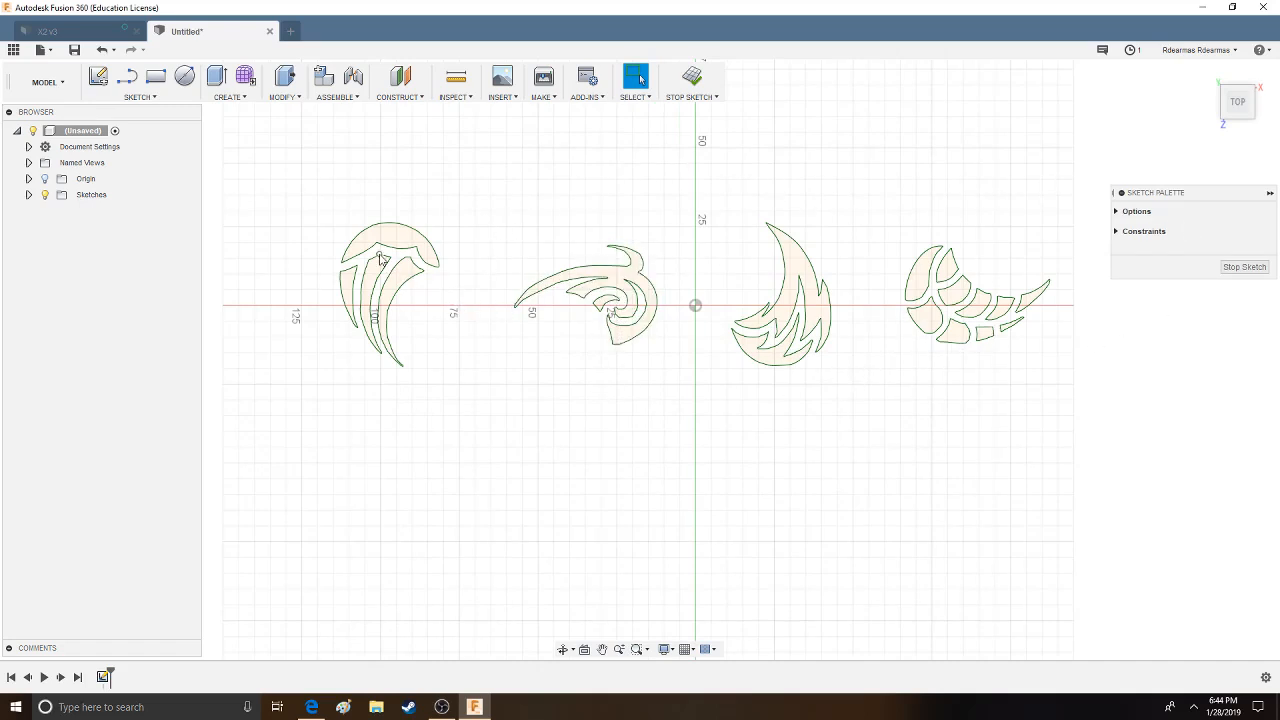
{"action": "scroll", "coordinate": [381, 259], "scroll_direction": "up", "scroll_amount": 3}
{"action": "scroll", "coordinate": [817, 557], "scroll_direction": "down", "scroll_amount": 2}
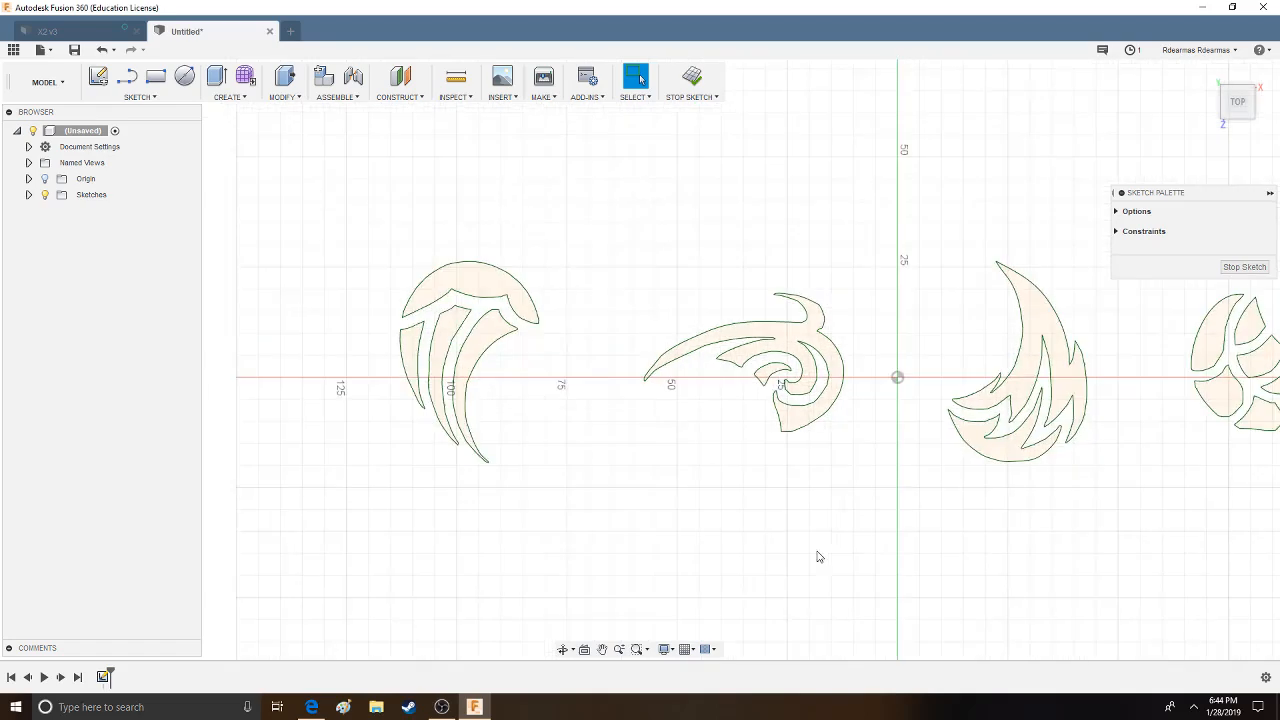
{"action": "middle_click_drag", "start_coordinate": [931, 466], "coordinate": [827, 389]}
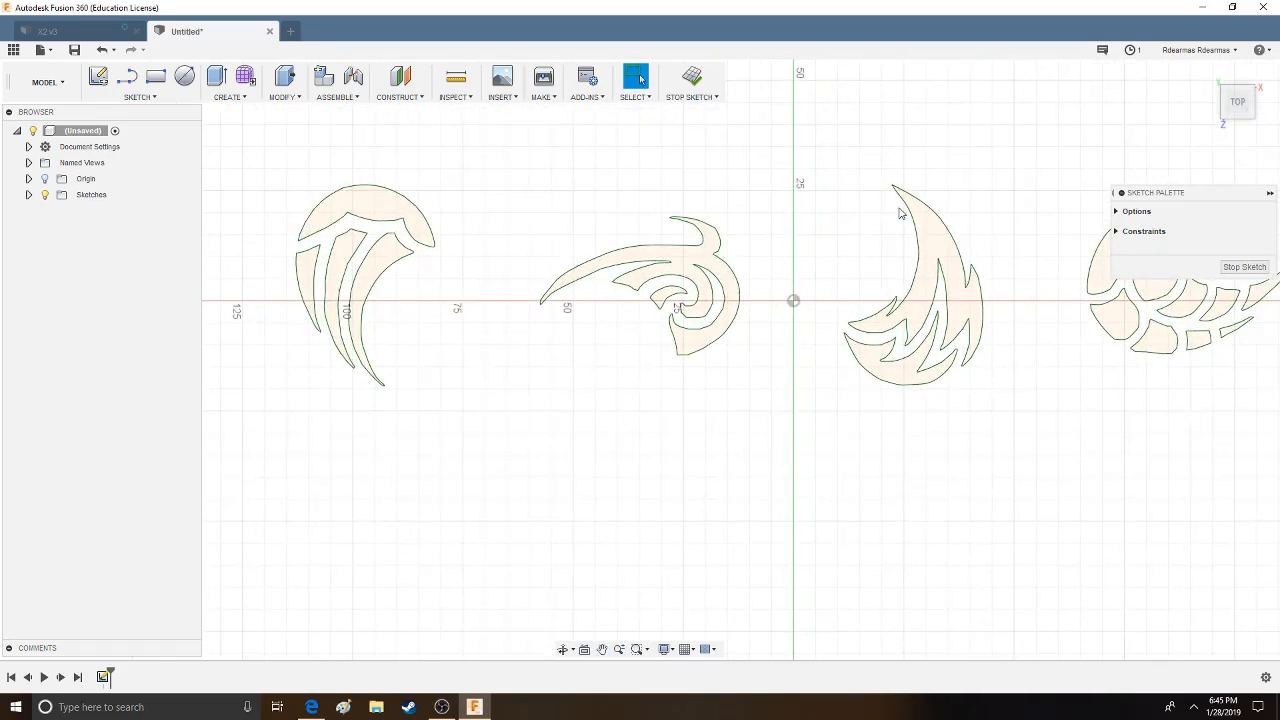
{"action": "left_click", "coordinate": [148, 96]}
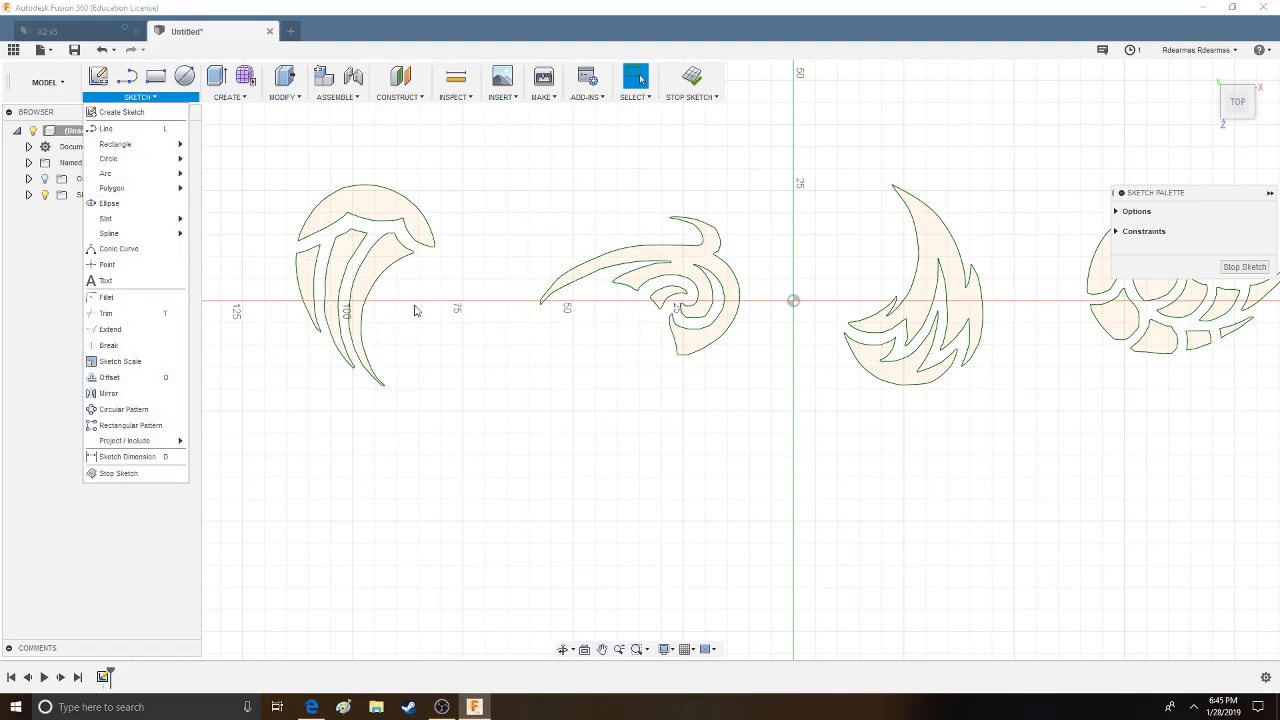
{"action": "scroll", "coordinate": [557, 283], "scroll_direction": "up", "scroll_amount": 10}
{"action": "left_click", "coordinate": [546, 285]}
{"action": "left_click_drag", "start_coordinate": [535, 273], "coordinate": [538, 280]}
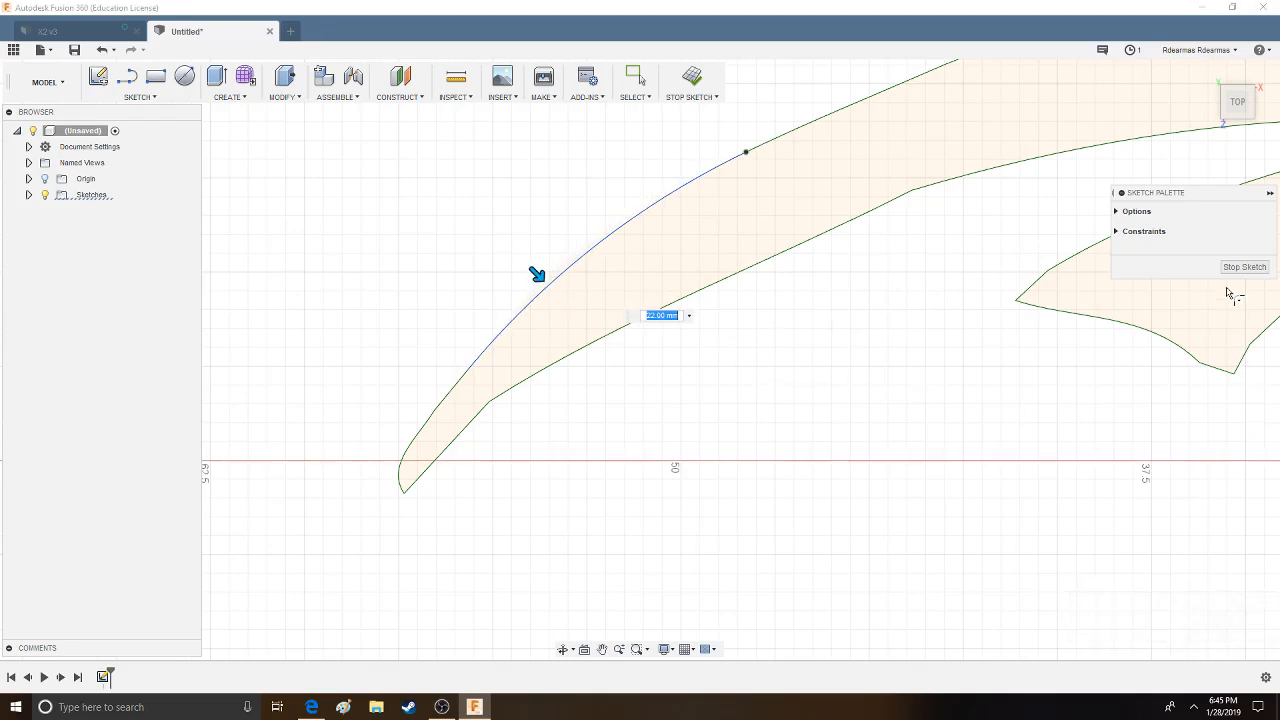
{"action": "key", "text": "Return"}
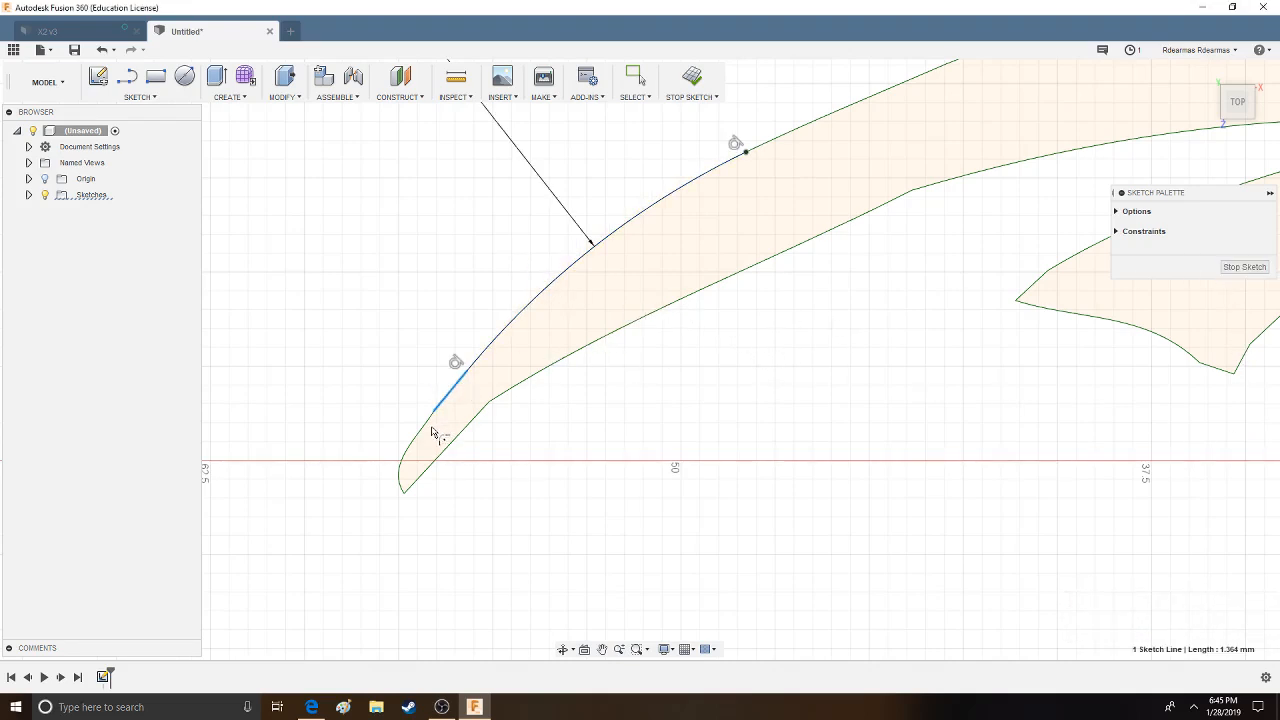
- Try to fillet the lower edge corner near the swirl's long tip, and undo leaving the sketch
{"action": "left_click", "coordinate": [491, 410]}
{"action": "left_click", "coordinate": [1267, 271]}
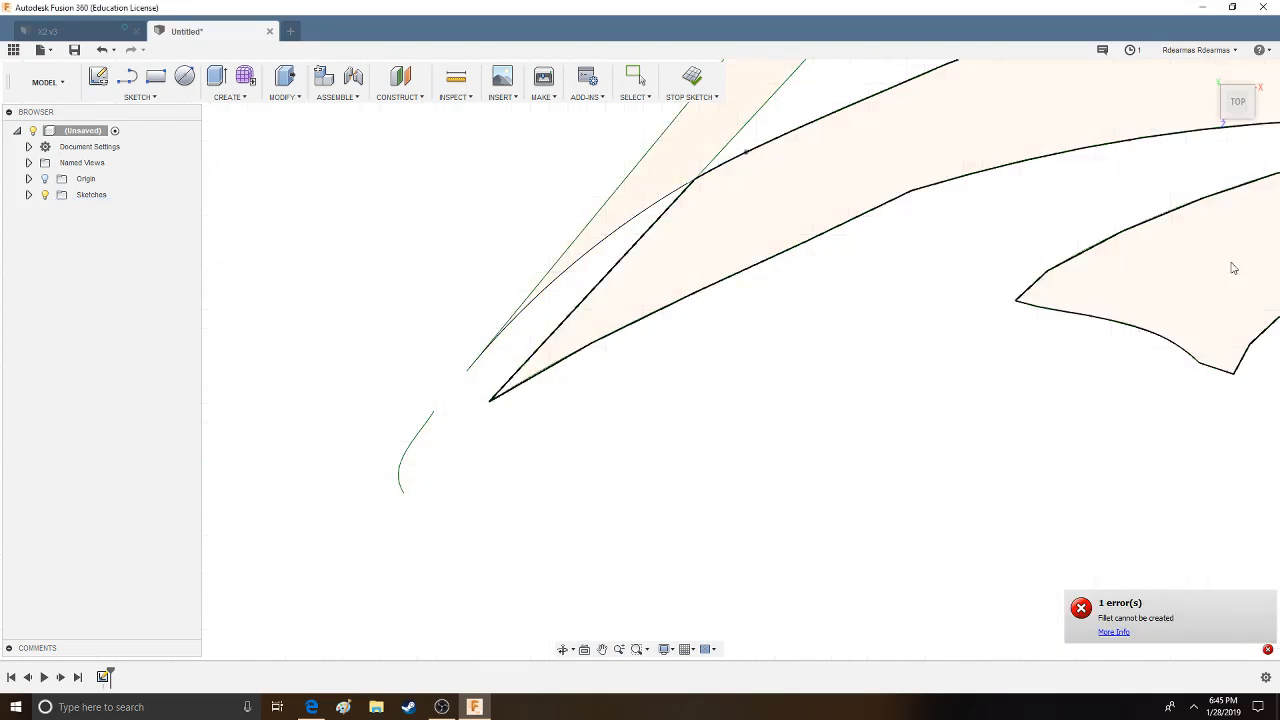
{"action": "left_click", "coordinate": [100, 54]}
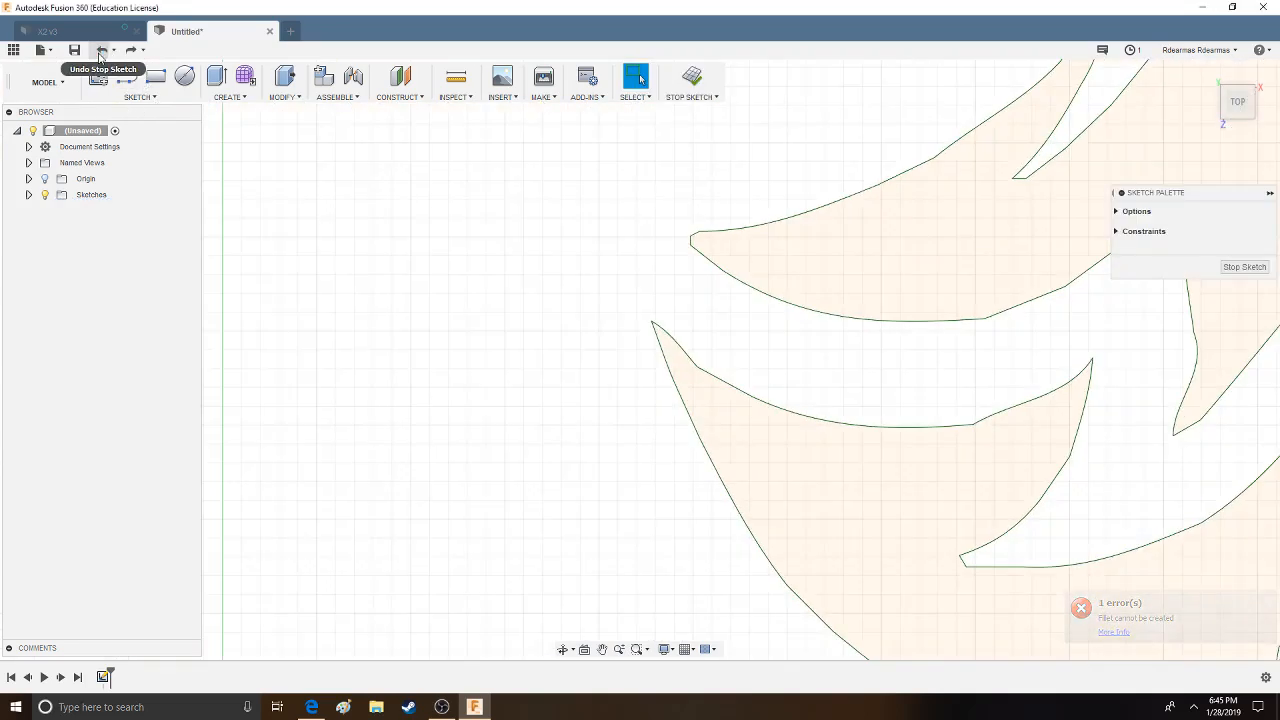
- Fillet the corner on the long blade's lower edge and the corner under the second blade of the swirl with a 1.5 mm radius
{"action": "scroll", "coordinate": [496, 330], "scroll_direction": "down", "scroll_amount": 12}
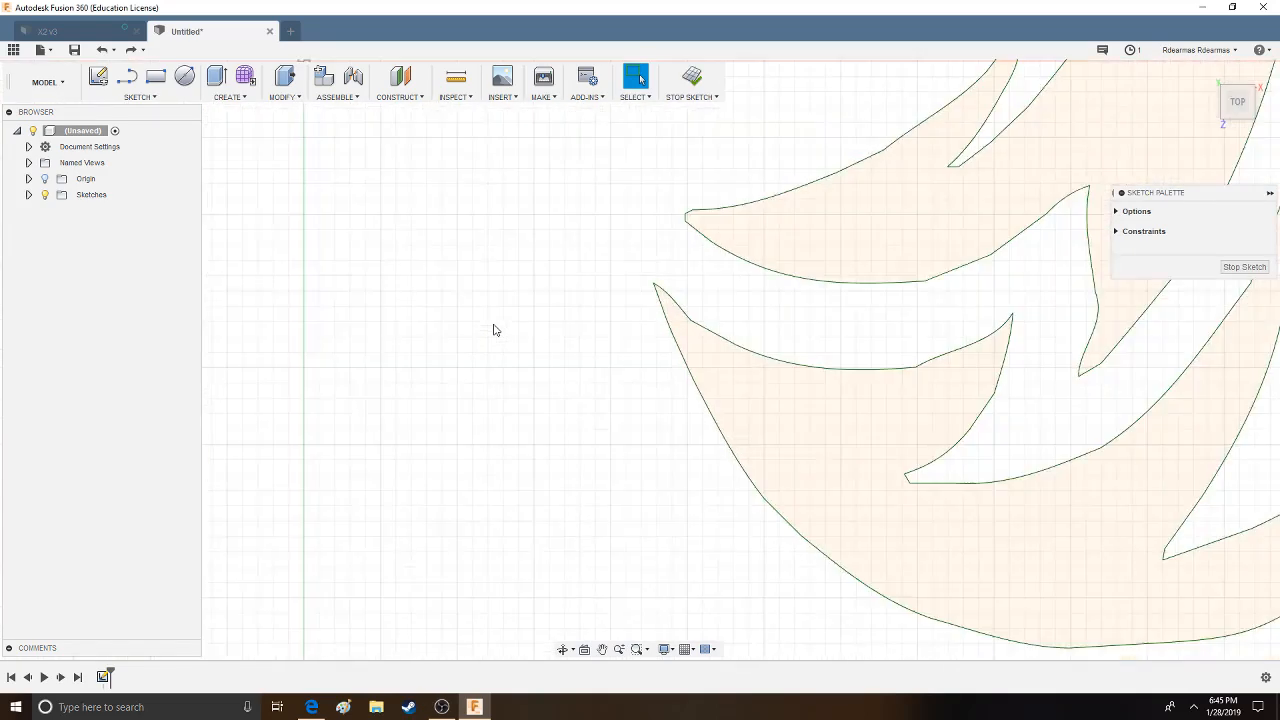
{"action": "middle_click_drag", "start_coordinate": [414, 316], "coordinate": [703, 350]}
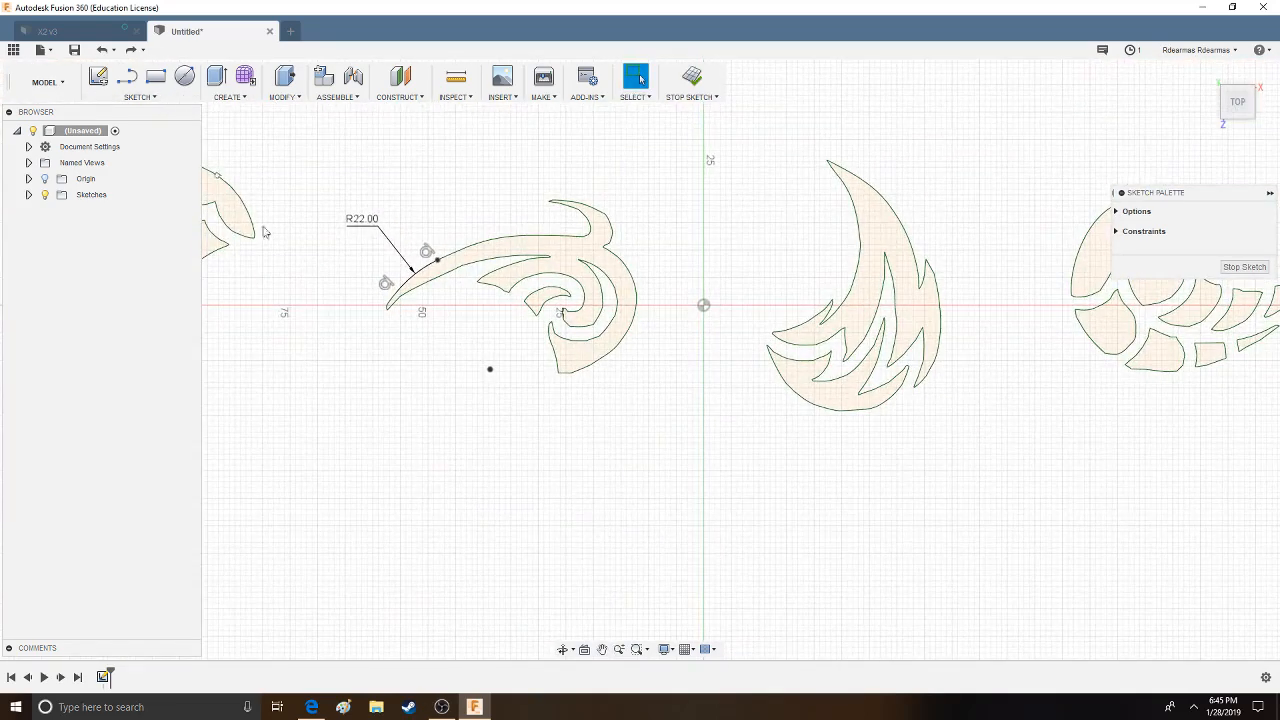
{"action": "scroll", "coordinate": [400, 270], "scroll_direction": "up", "scroll_amount": 10}
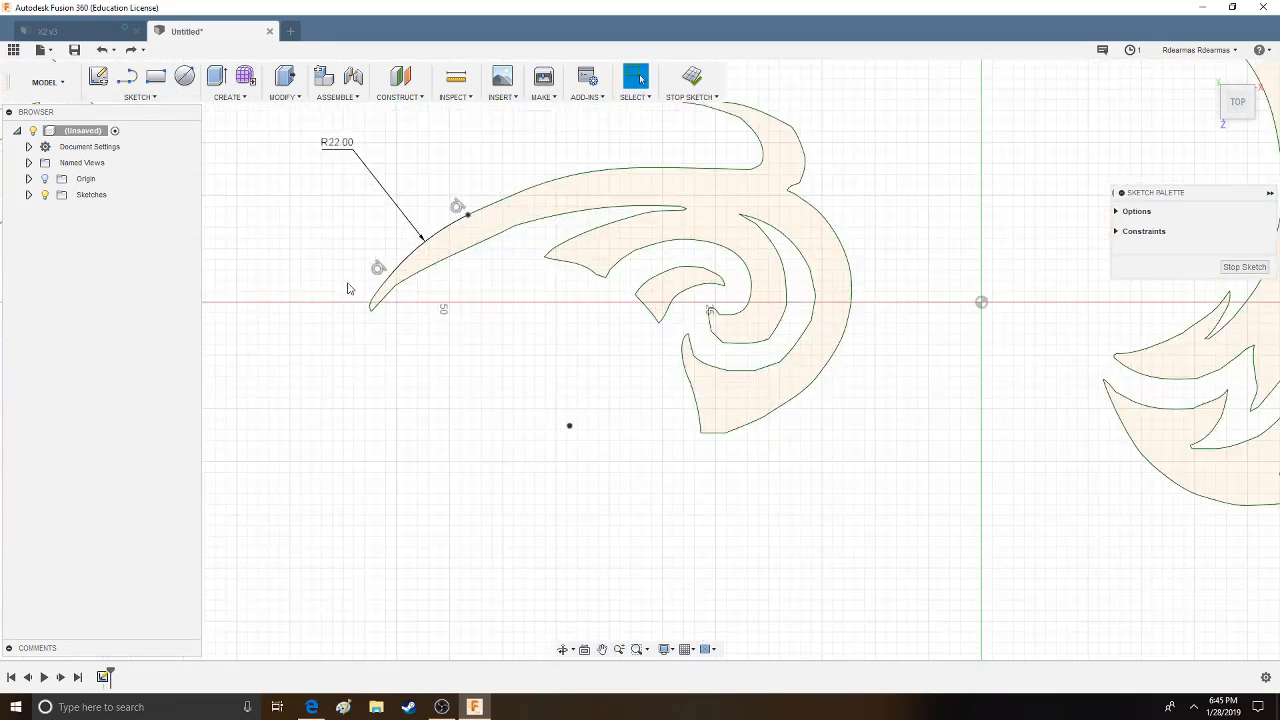
{"action": "left_click", "coordinate": [140, 97]}
{"action": "left_click", "coordinate": [127, 305]}
{"action": "middle_click_drag", "start_coordinate": [818, 158], "coordinate": [547, 325]}
{"action": "left_click", "coordinate": [547, 291]}
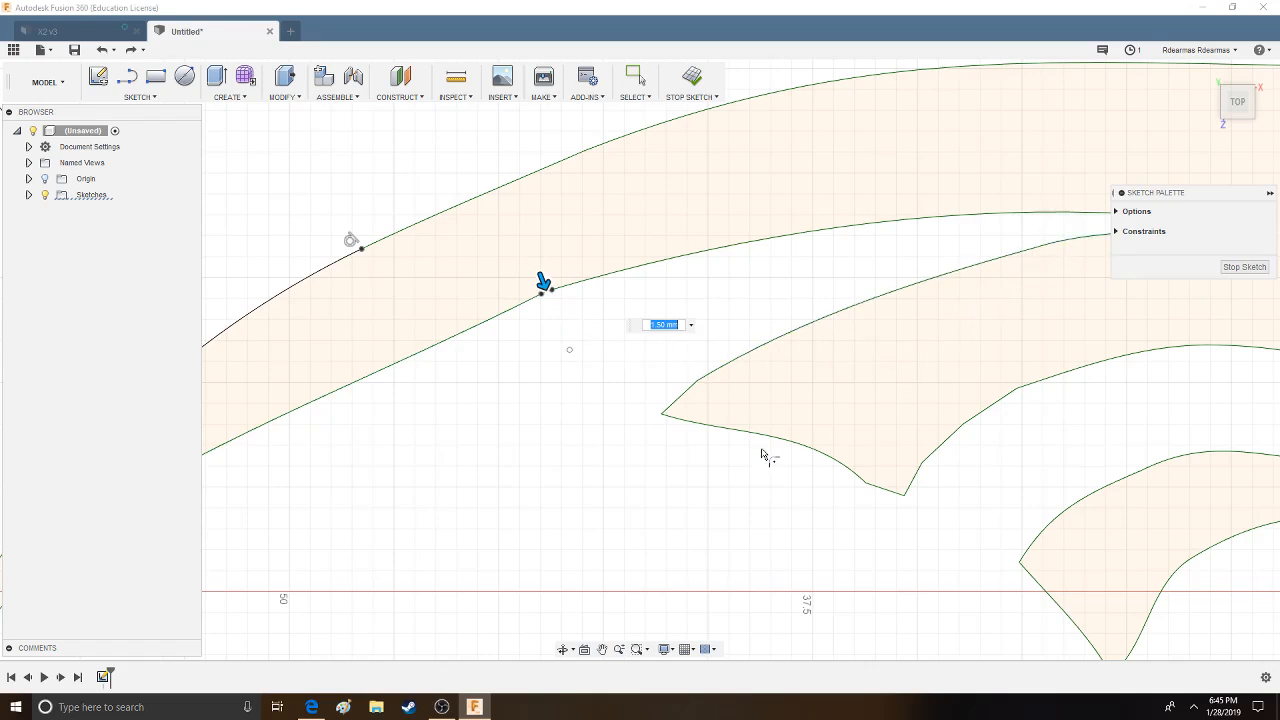
{"action": "left_click", "coordinate": [865, 482]}
- Try to fillet the end of the narrow slot and the inner hook corner of the swirl with smaller radii, and finish the sketch
{"action": "middle_click_drag", "start_coordinate": [999, 450], "coordinate": [752, 421]}
{"action": "left_click", "coordinate": [978, 204]}
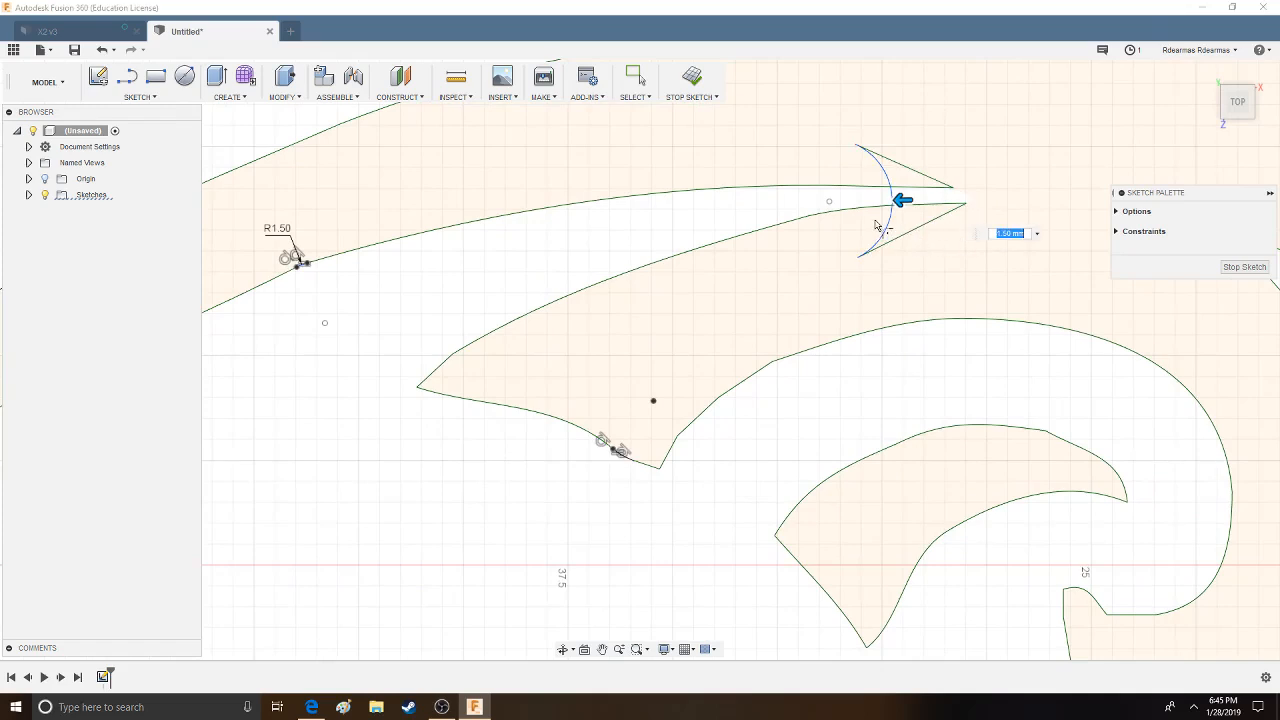
{"action": "left_click_drag", "start_coordinate": [906, 203], "coordinate": [975, 203]}
{"action": "middle_click_drag", "start_coordinate": [1024, 344], "coordinate": [706, 181]}
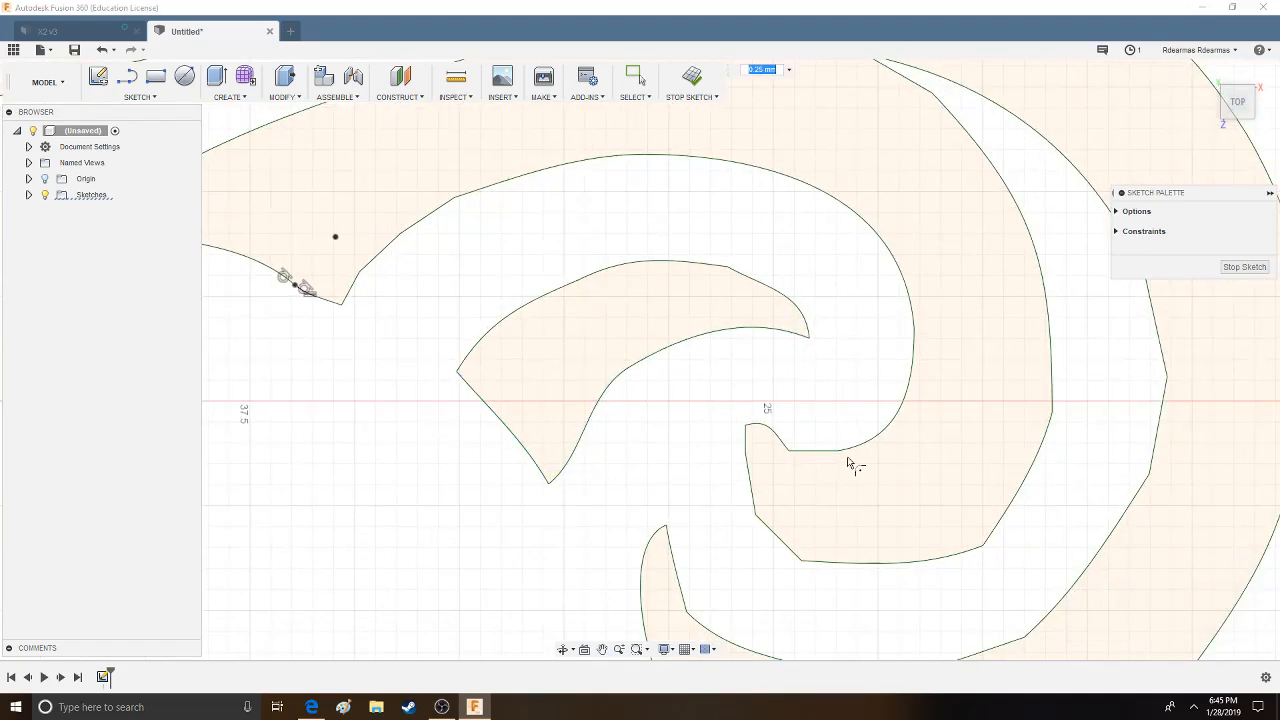
{"action": "left_click", "coordinate": [788, 451]}
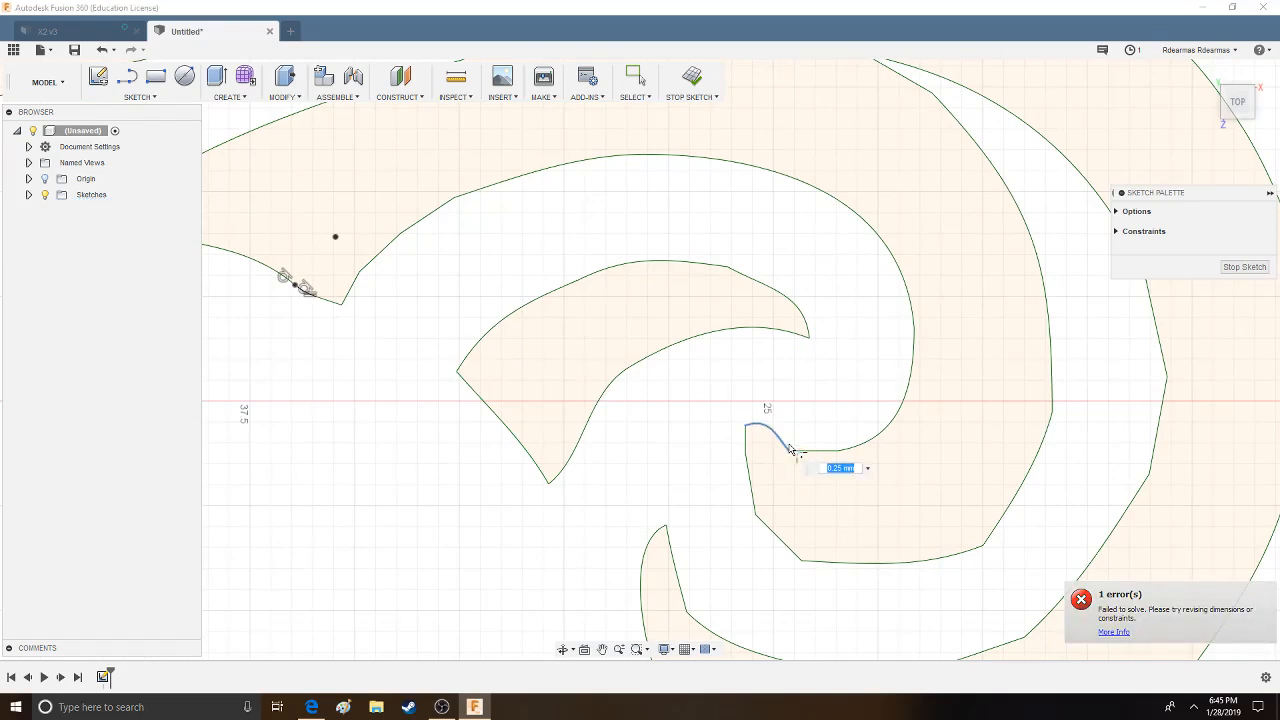
{"action": "left_click", "coordinate": [791, 455]}
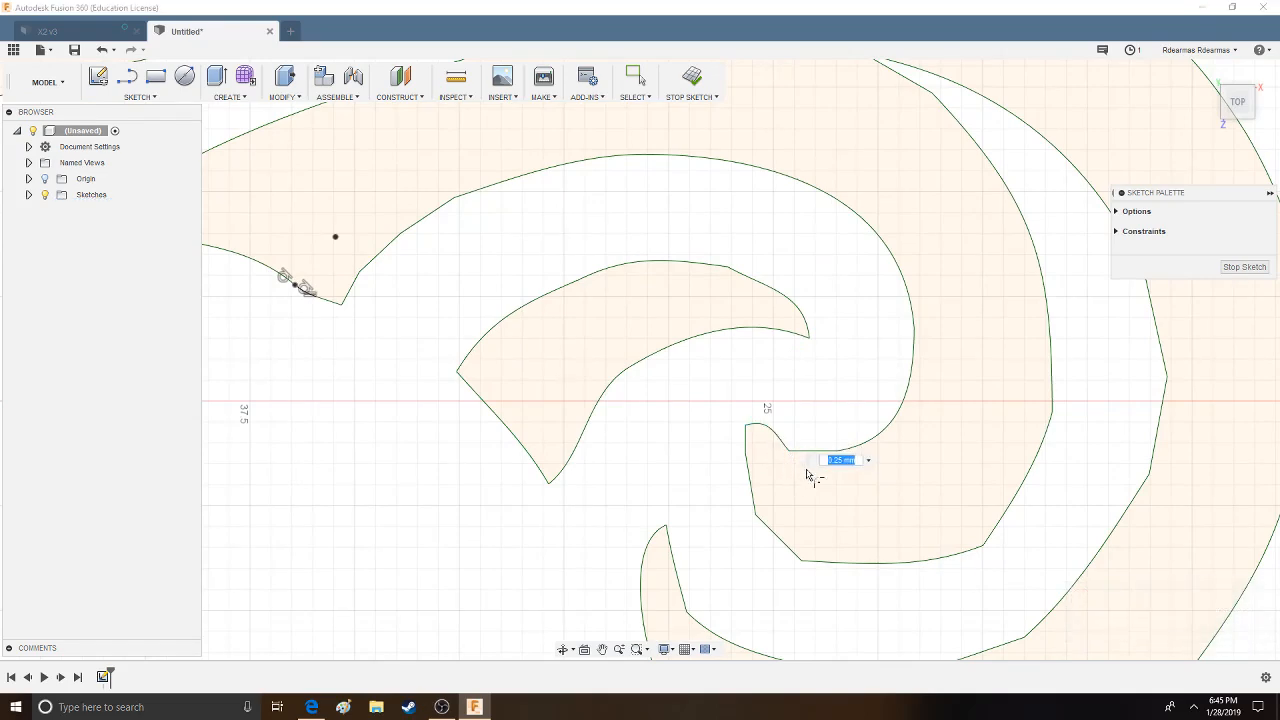
{"action": "scroll", "coordinate": [814, 411], "scroll_direction": "down", "scroll_amount": 7}
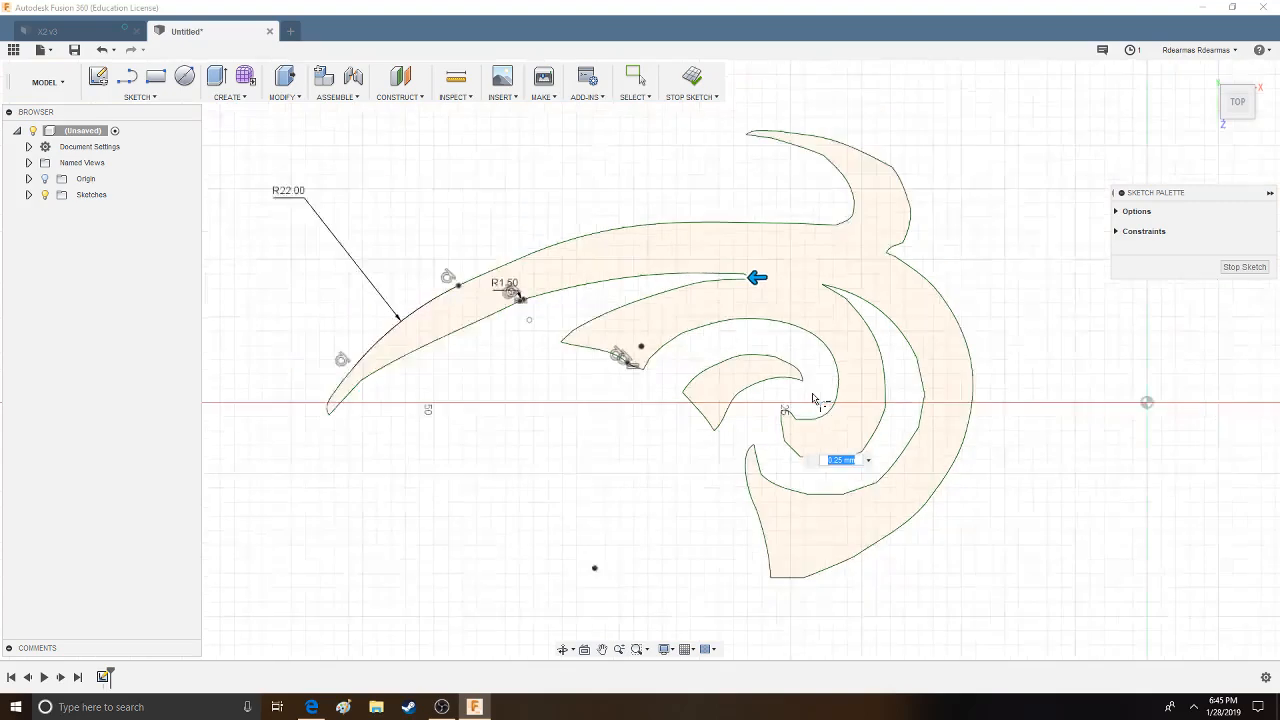
{"action": "middle_click_drag", "start_coordinate": [649, 423], "coordinate": [736, 348]}
{"action": "left_click_drag", "start_coordinate": [866, 238], "coordinate": [860, 240]}
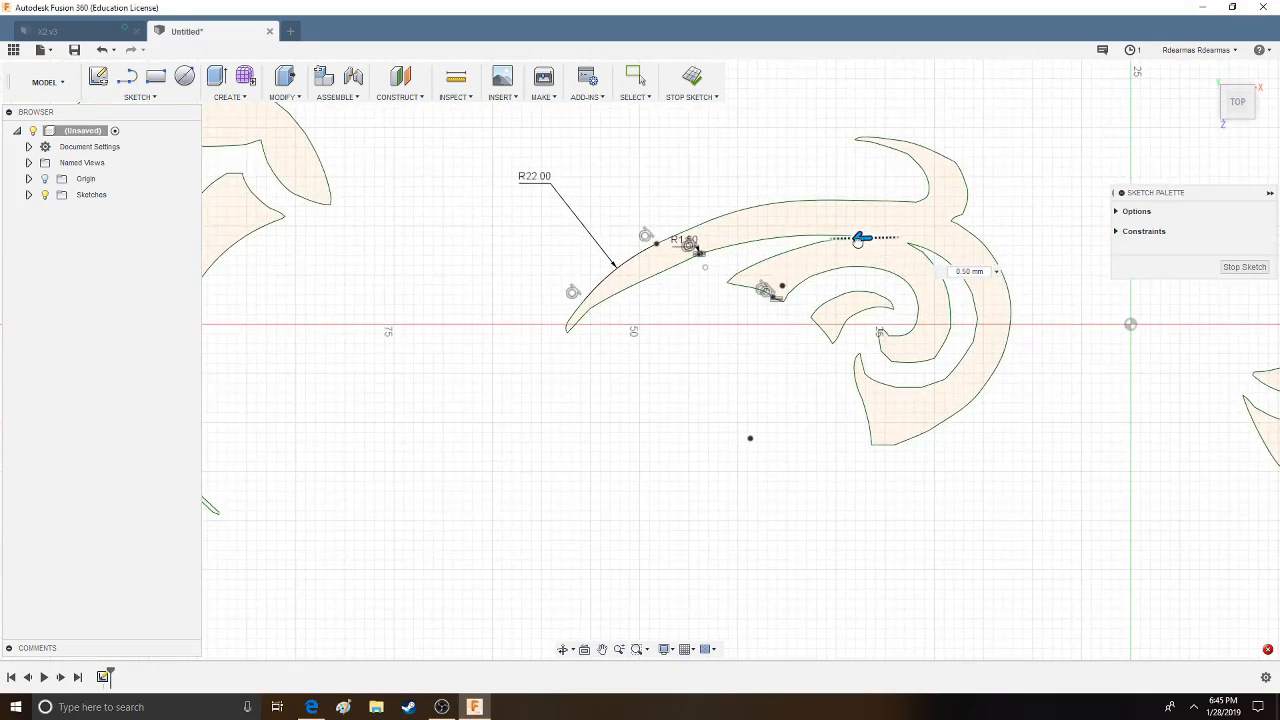
{"action": "left_click", "coordinate": [1244, 267]}
- Offset the curved cap outline of the three-bladed emblem outward by 1.304 mm with chain selection
{"action": "scroll", "coordinate": [798, 443], "scroll_direction": "down", "scroll_amount": 3}
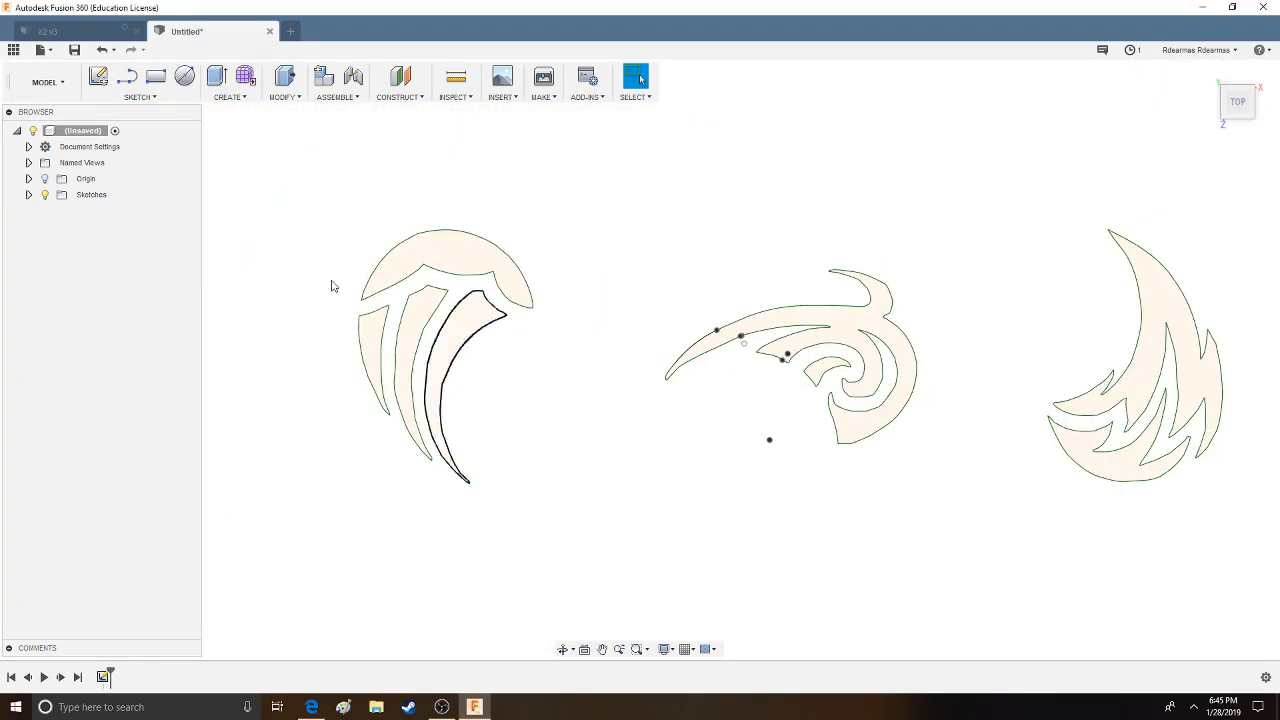
{"action": "left_click", "coordinate": [229, 97]}
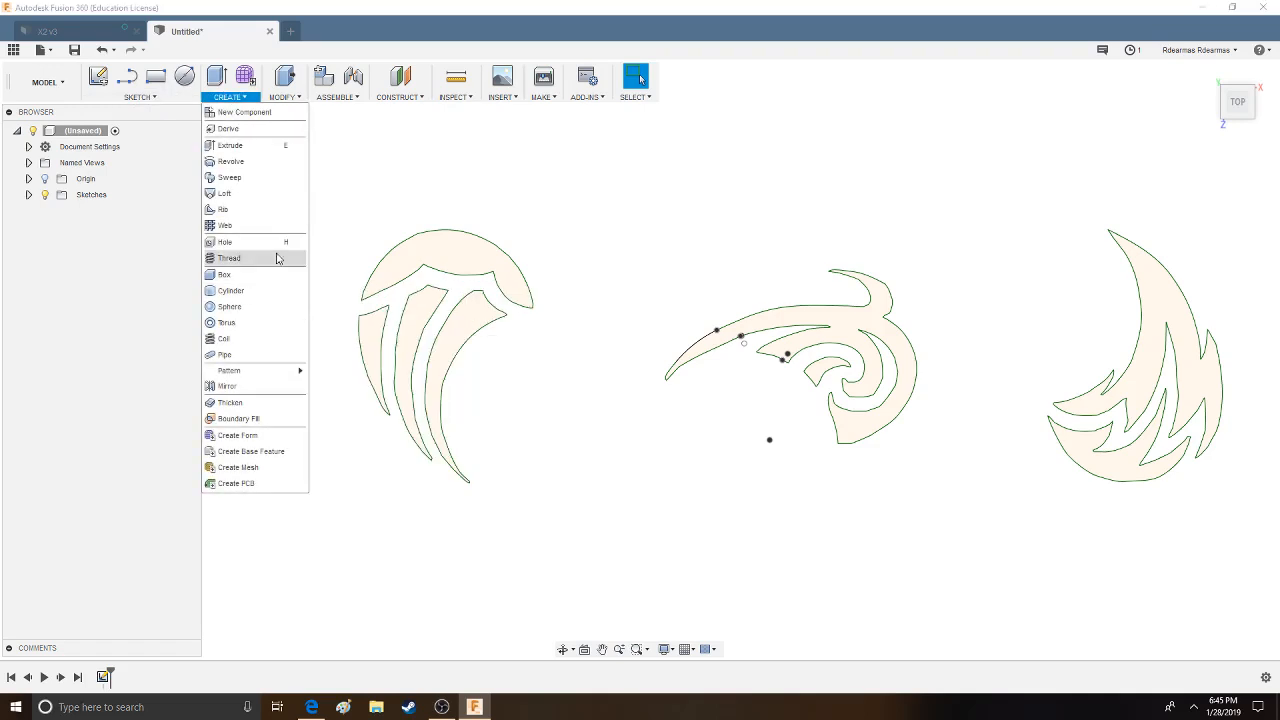
{"action": "left_click", "coordinate": [140, 97]}
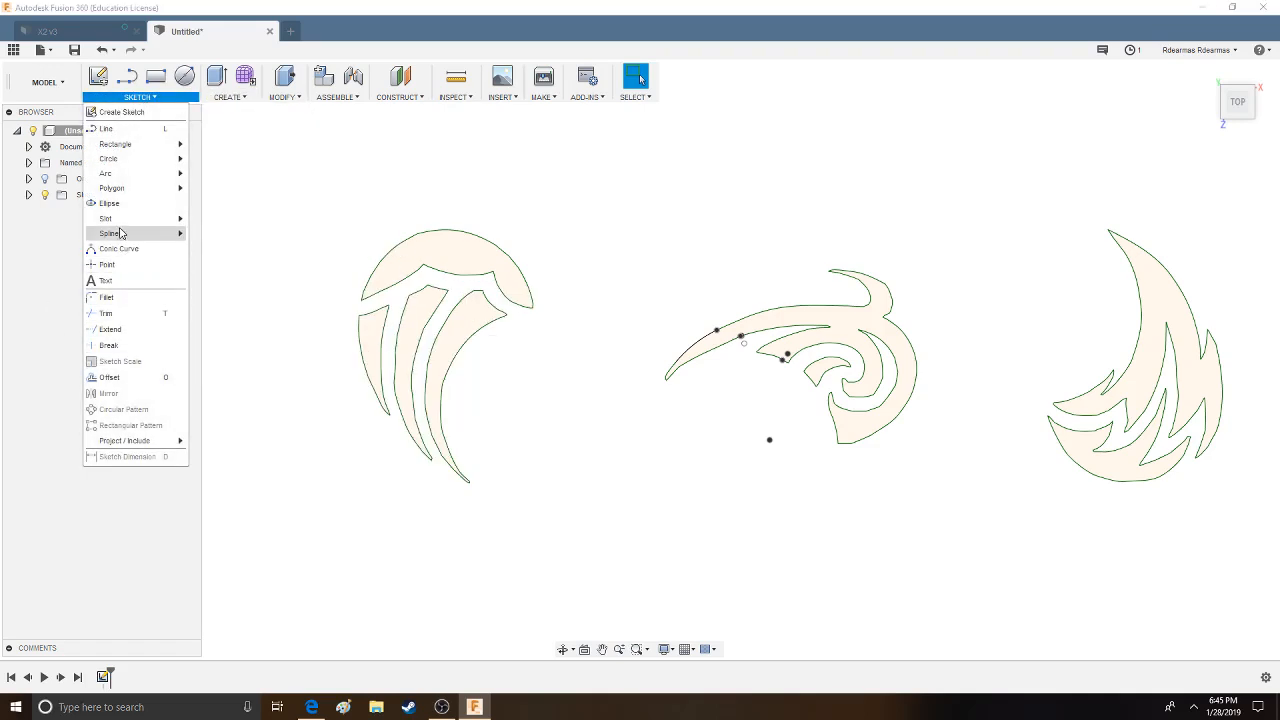
{"action": "left_click", "coordinate": [109, 377]}
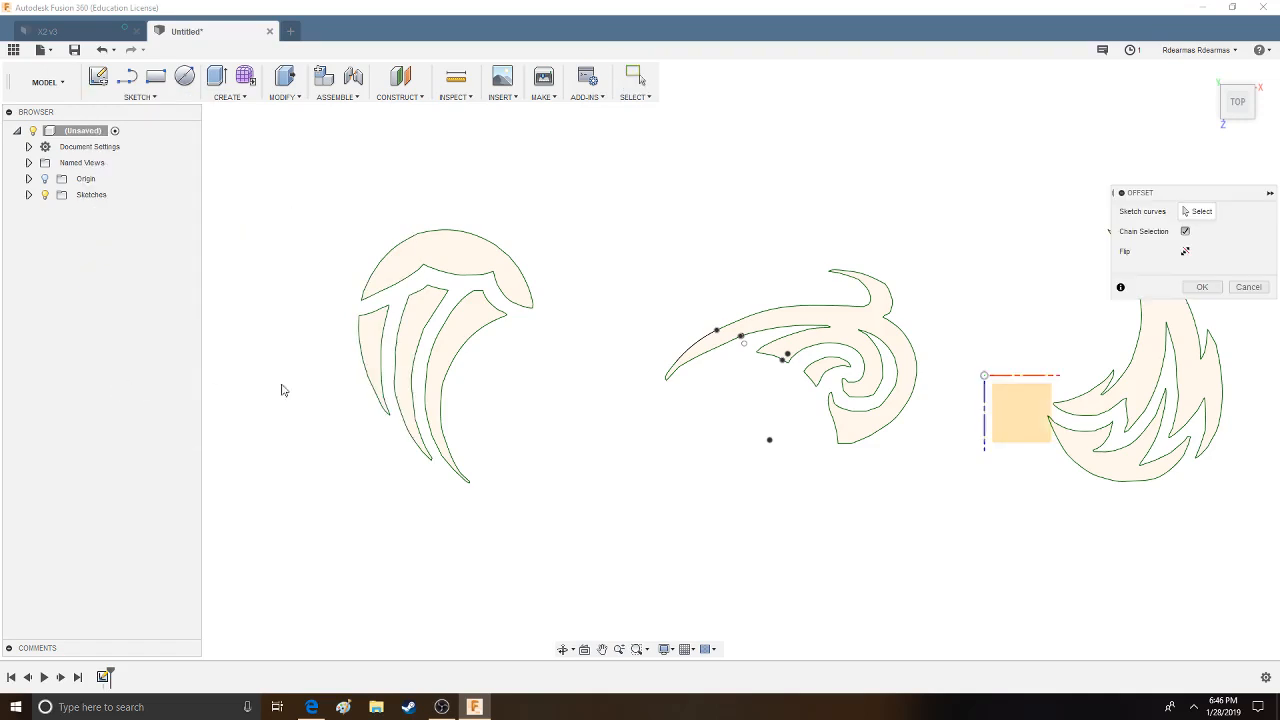
{"action": "left_click", "coordinate": [486, 257]}
{"action": "middle_click_drag", "start_coordinate": [449, 268], "coordinate": [538, 276]}
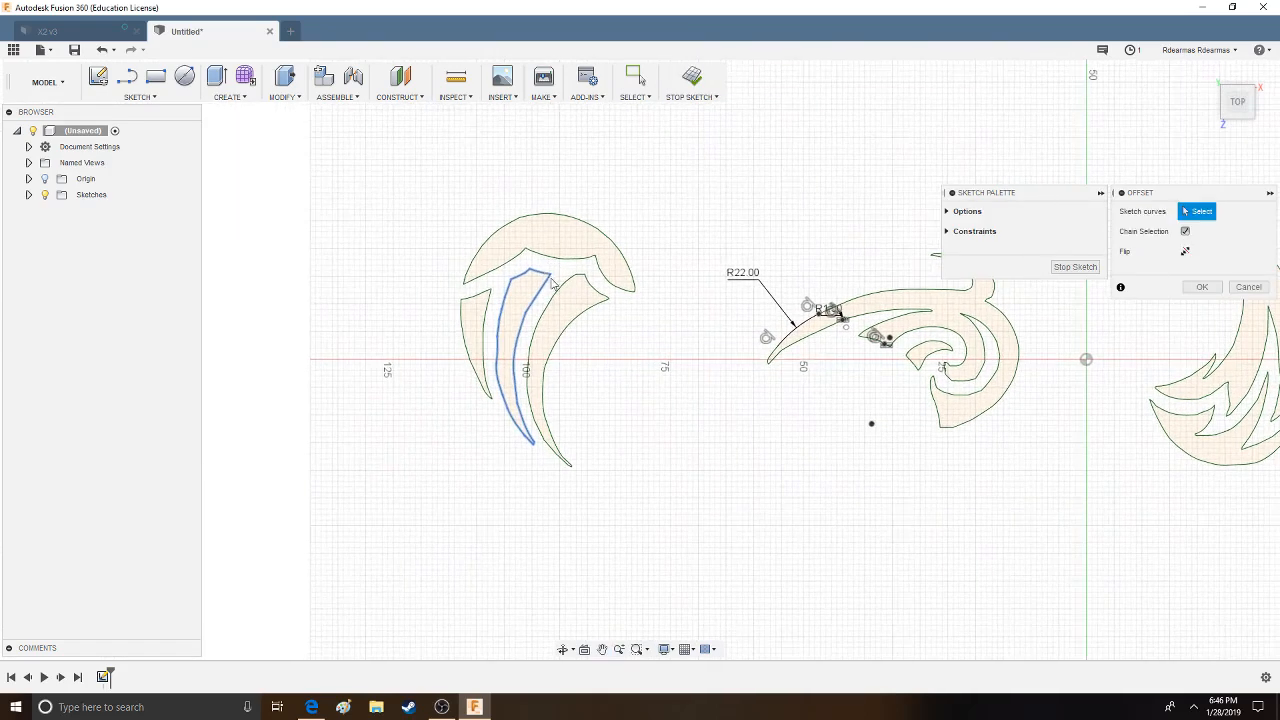
{"action": "left_click", "coordinate": [579, 229]}
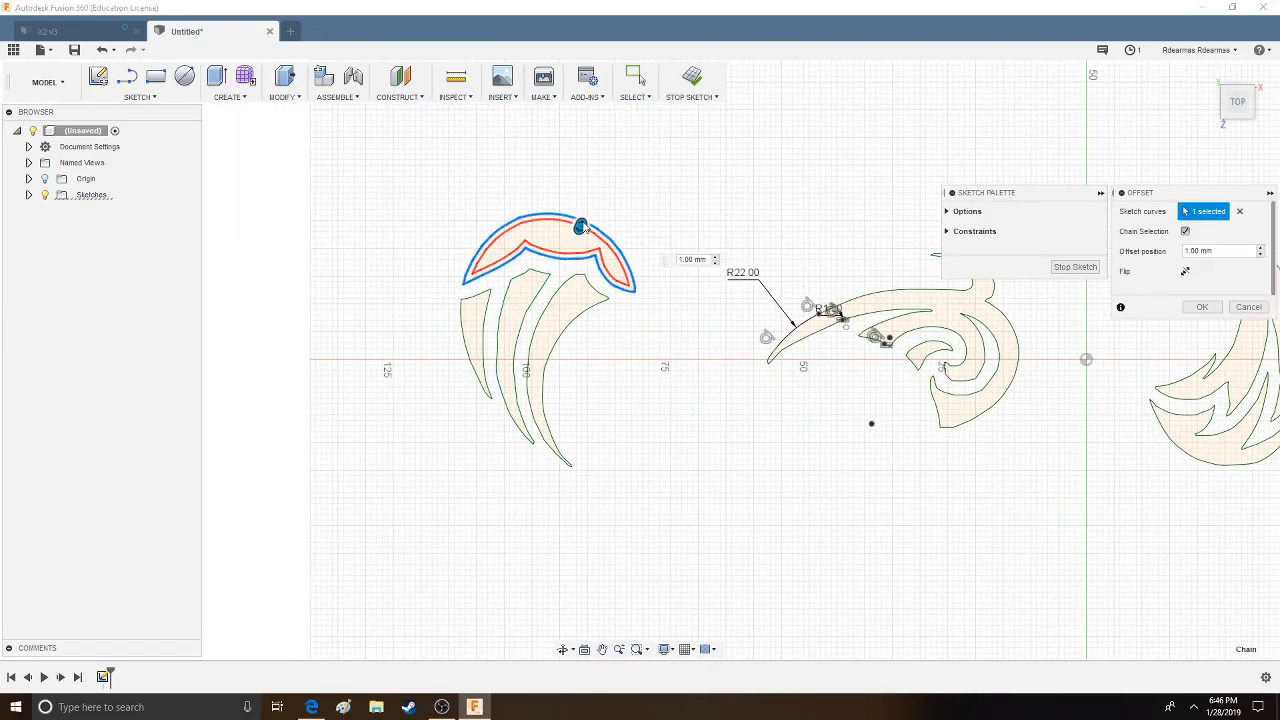
{"action": "mouse_move", "coordinate": [581, 221]}
{"action": "left_mouse_down"}
{"action": "mouse_move", "coordinate": [606, 207]}
{"action": "mouse_move", "coordinate": [601, 219]}
{"action": "left_mouse_up"}
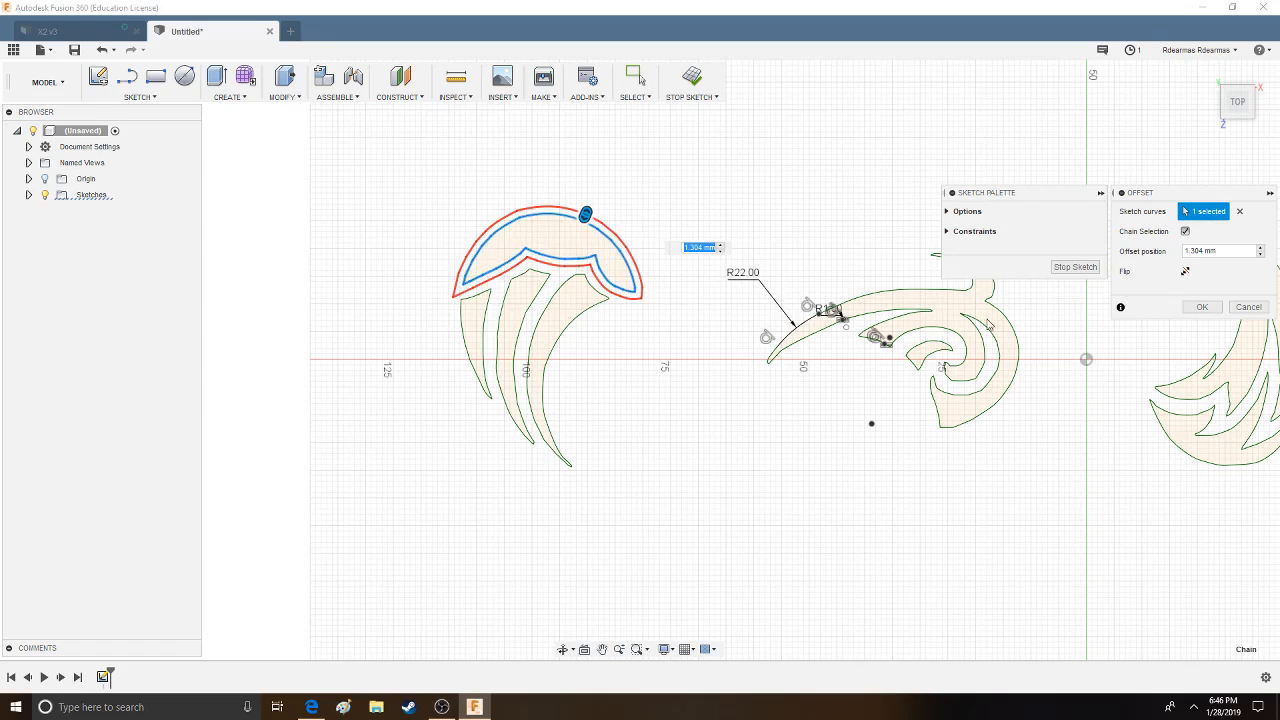
{"action": "left_click", "coordinate": [1201, 308]}
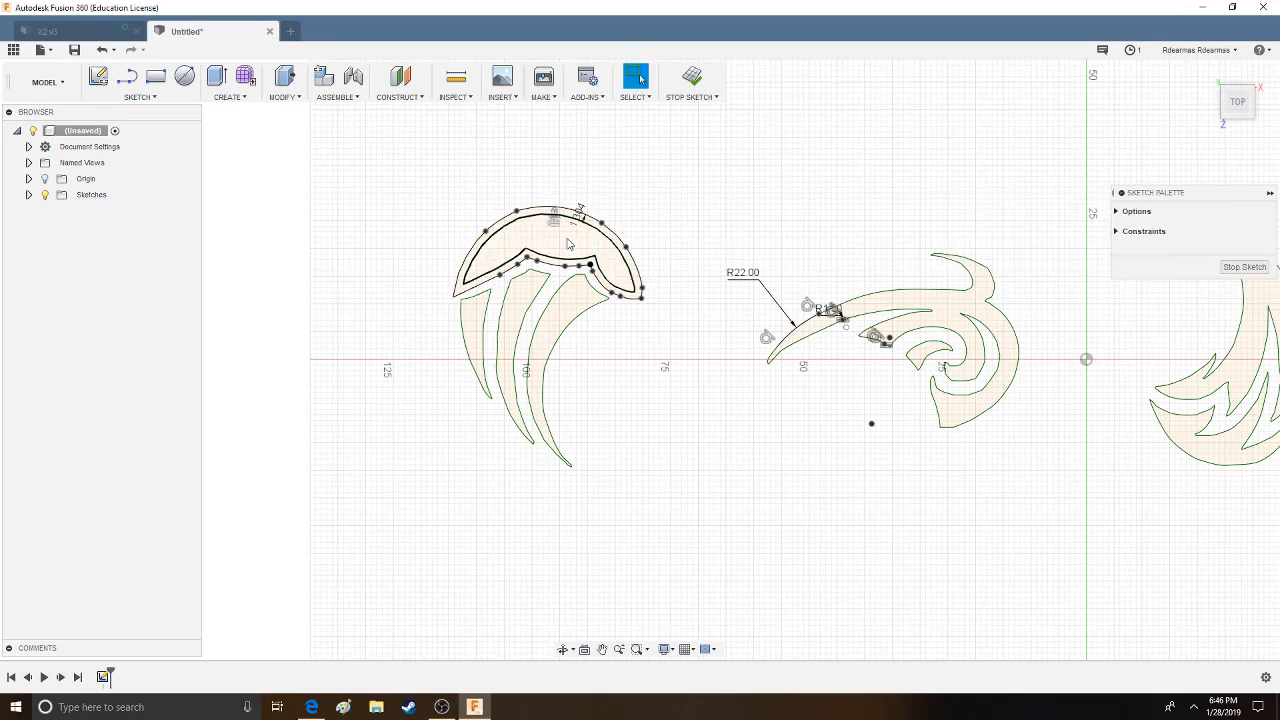
- Try to extrude the rim around the emblem's cap 5 mm as a new body, and undo the cap offset
{"action": "left_click", "coordinate": [214, 86]}
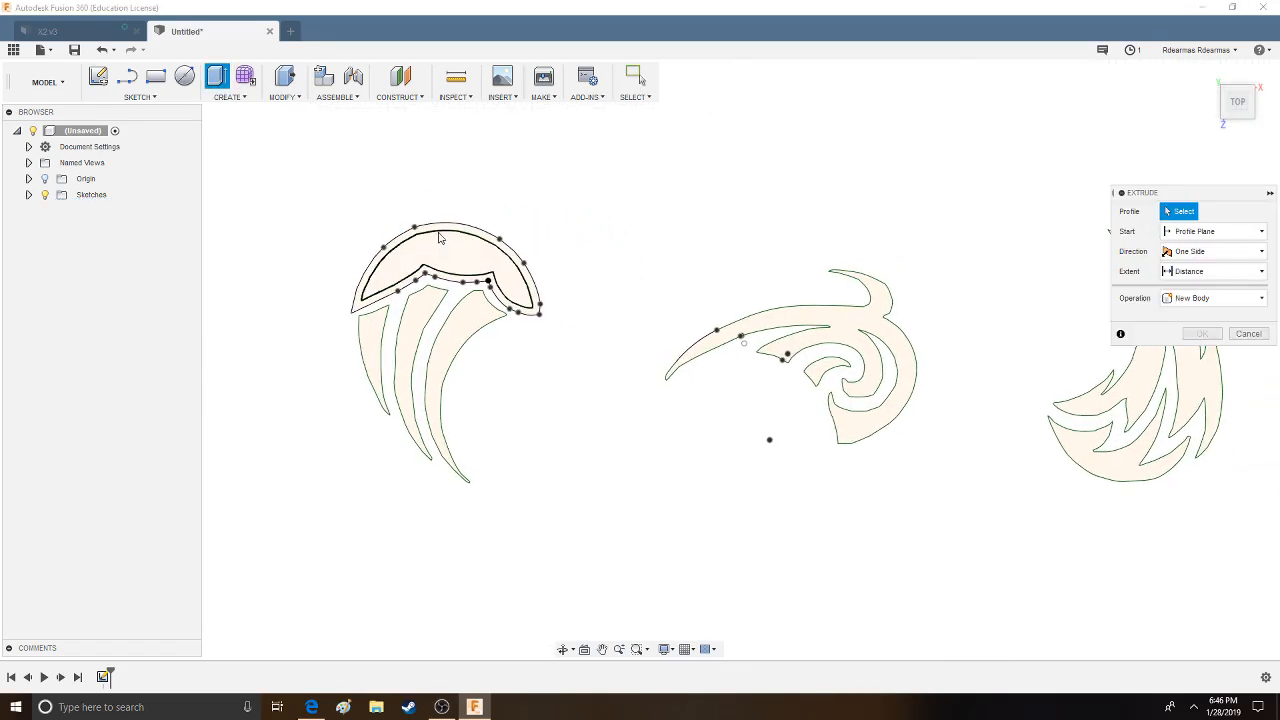
{"action": "left_click", "coordinate": [440, 250]}
{"action": "middle_click_drag", "start_coordinate": [670, 382], "coordinate": [517, 356], "text": "shift"}
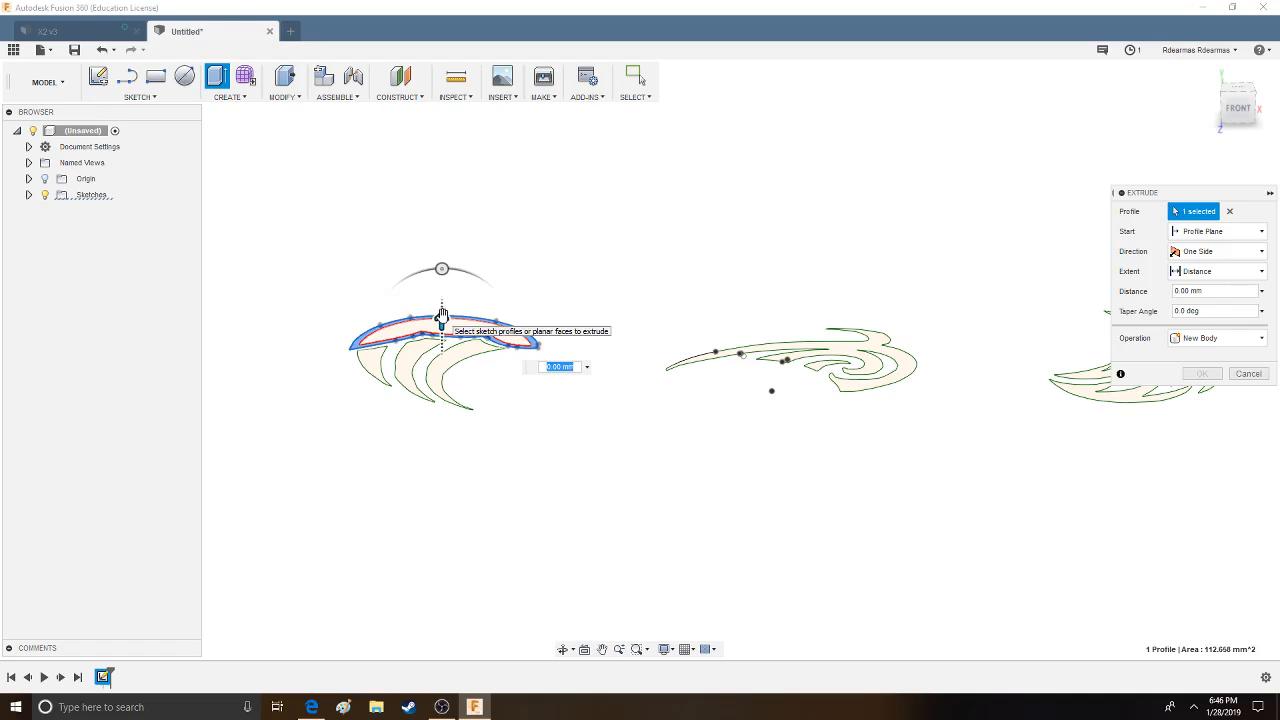
{"action": "mouse_move", "coordinate": [442, 314]}
{"action": "left_mouse_down"}
{"action": "mouse_move", "coordinate": [441, 279]}
{"action": "mouse_move", "coordinate": [441, 291]}
{"action": "left_mouse_up"}
{"action": "middle_click_drag", "start_coordinate": [651, 217], "coordinate": [662, 299], "text": "shift"}
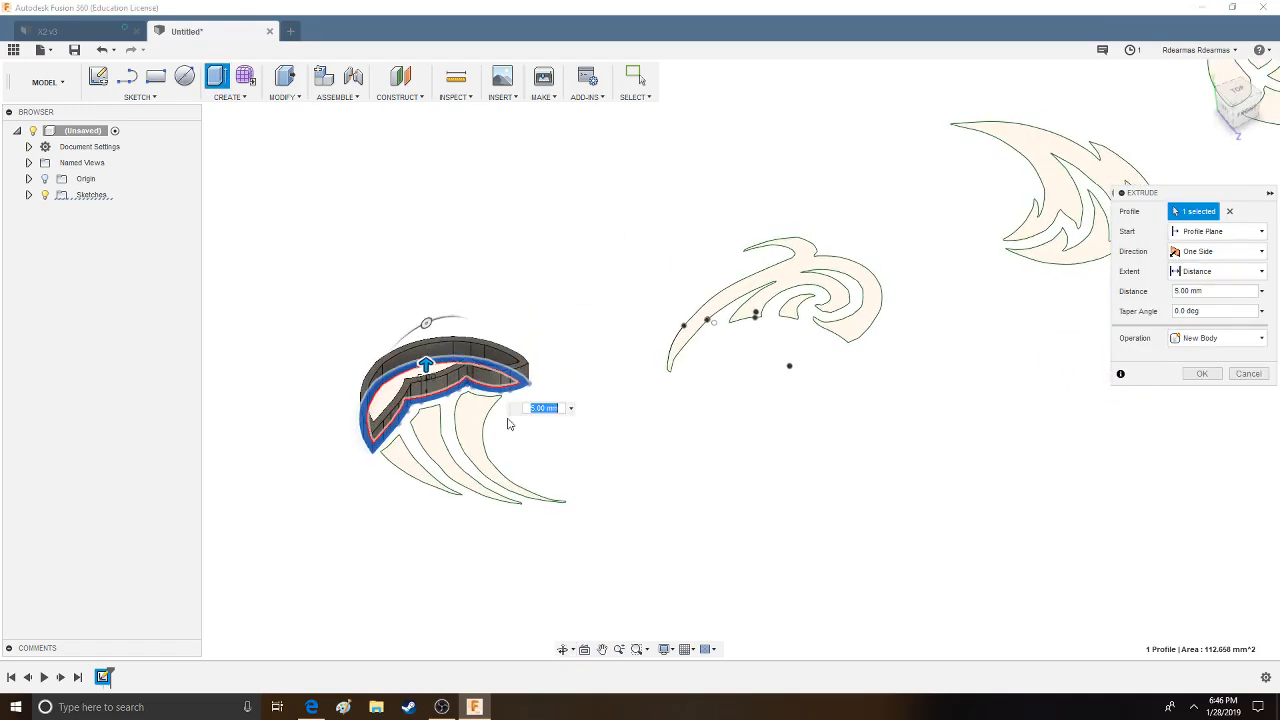
{"action": "left_click", "coordinate": [1264, 374]}
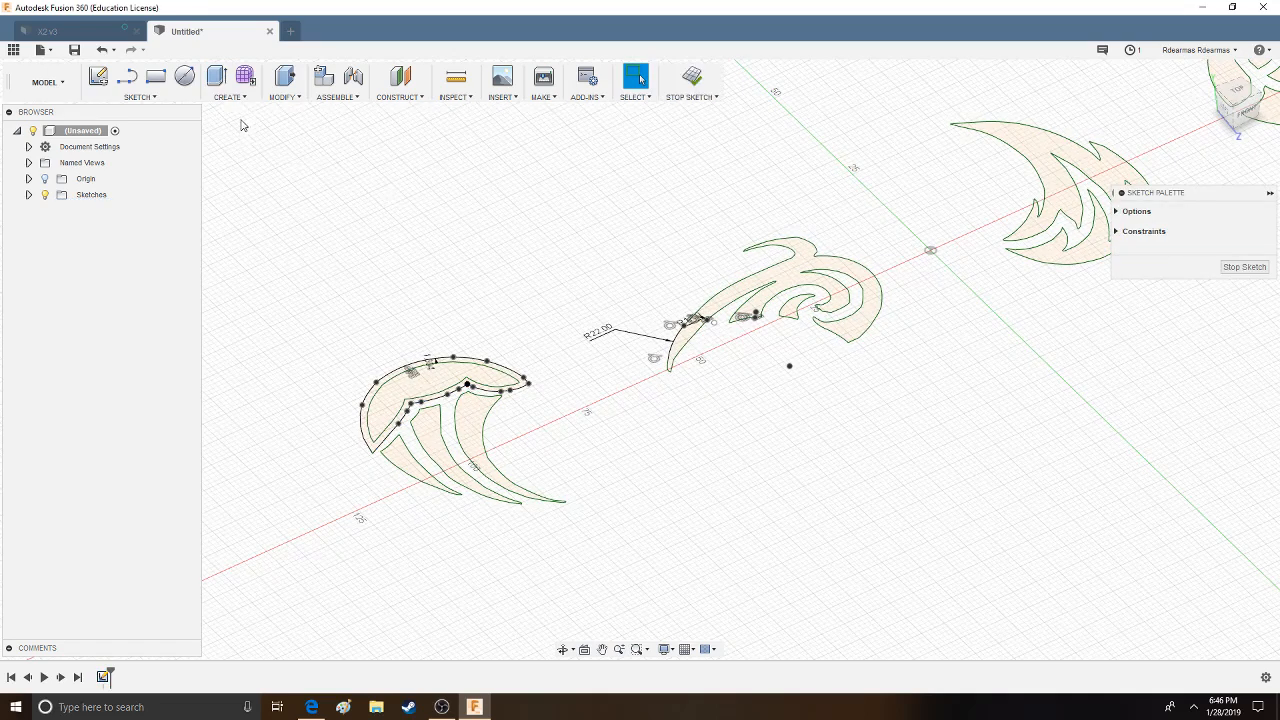
{"action": "left_click", "coordinate": [229, 97]}
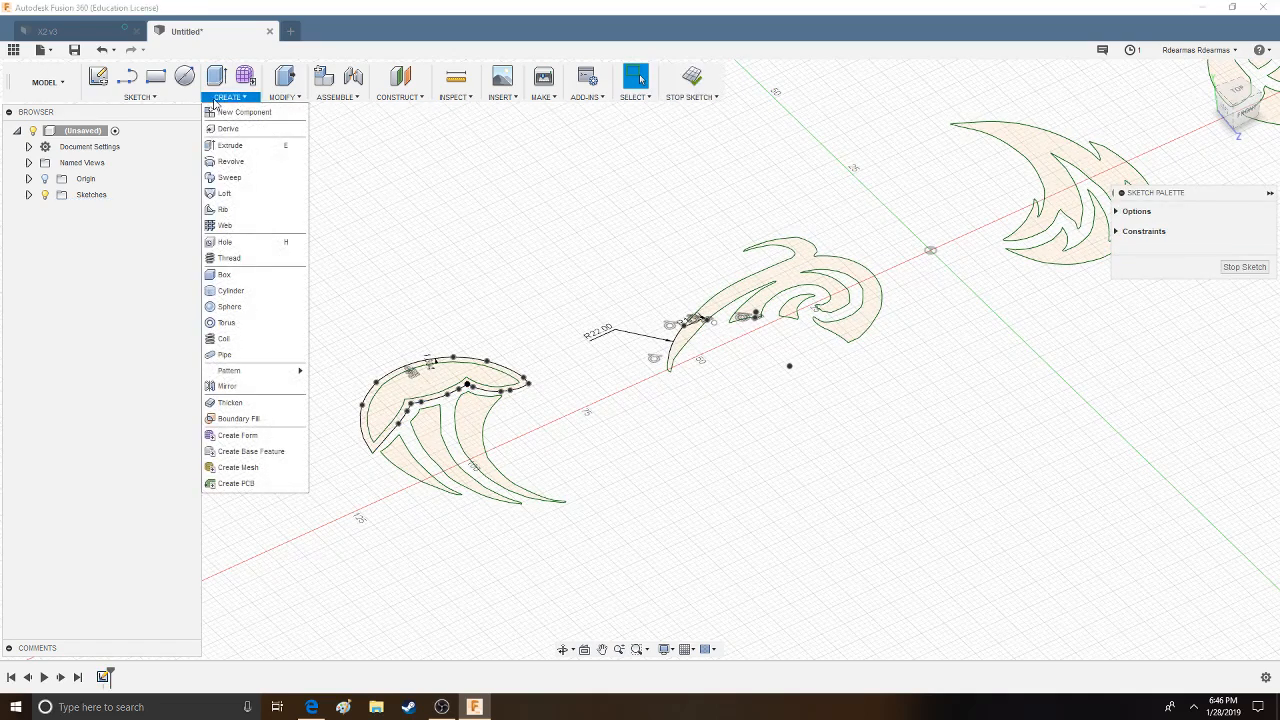
{"action": "left_click", "coordinate": [101, 49]}
{"action": "left_click", "coordinate": [140, 97]}
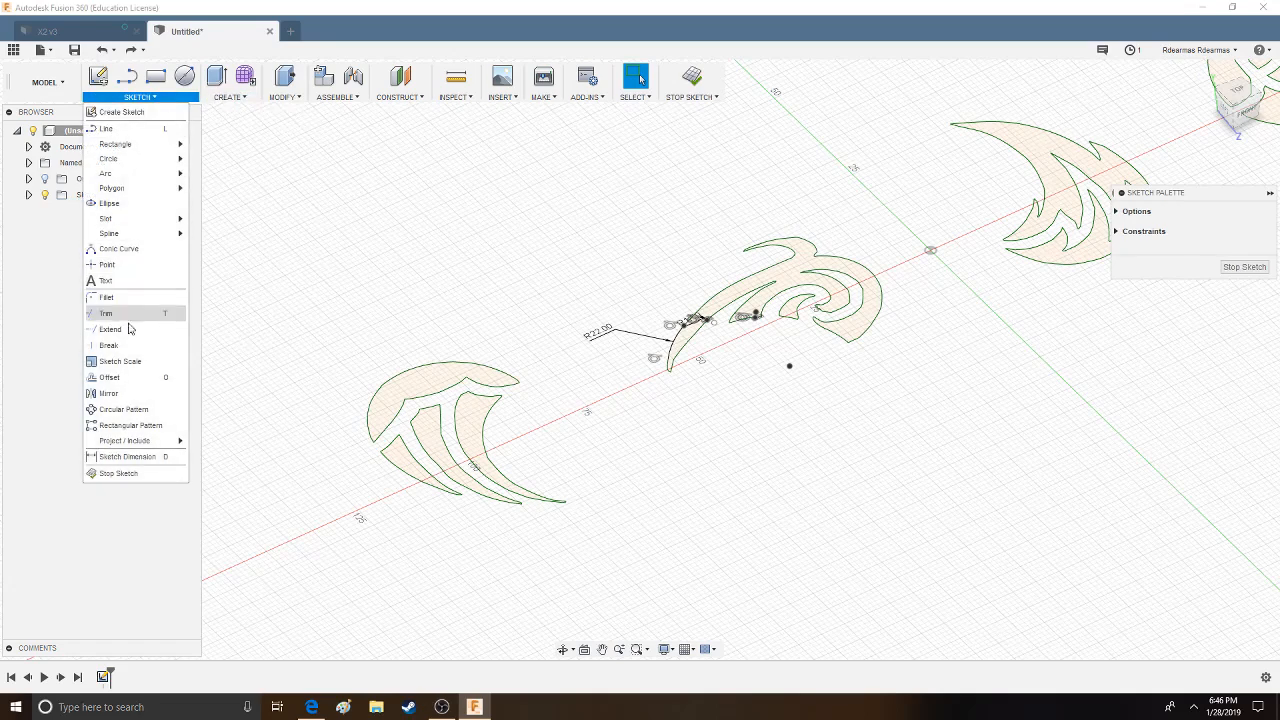
{"action": "left_click", "coordinate": [122, 396]}
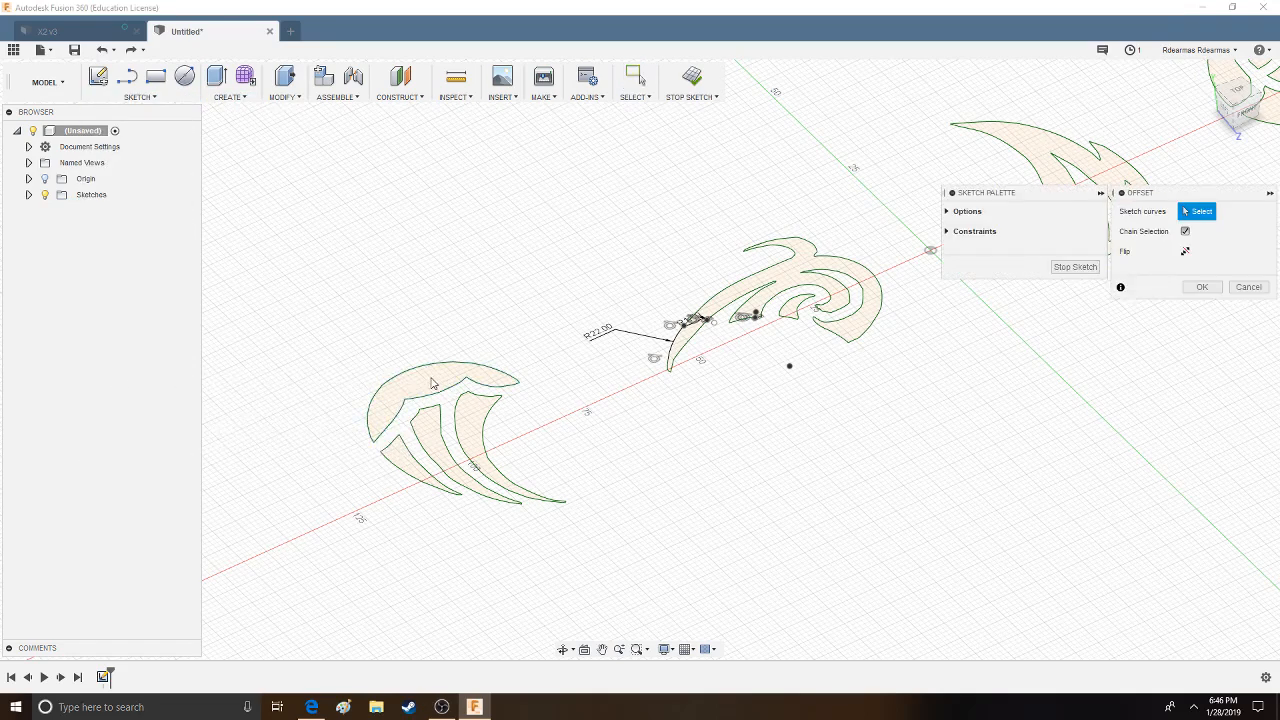
{"action": "left_click", "coordinate": [448, 382]}
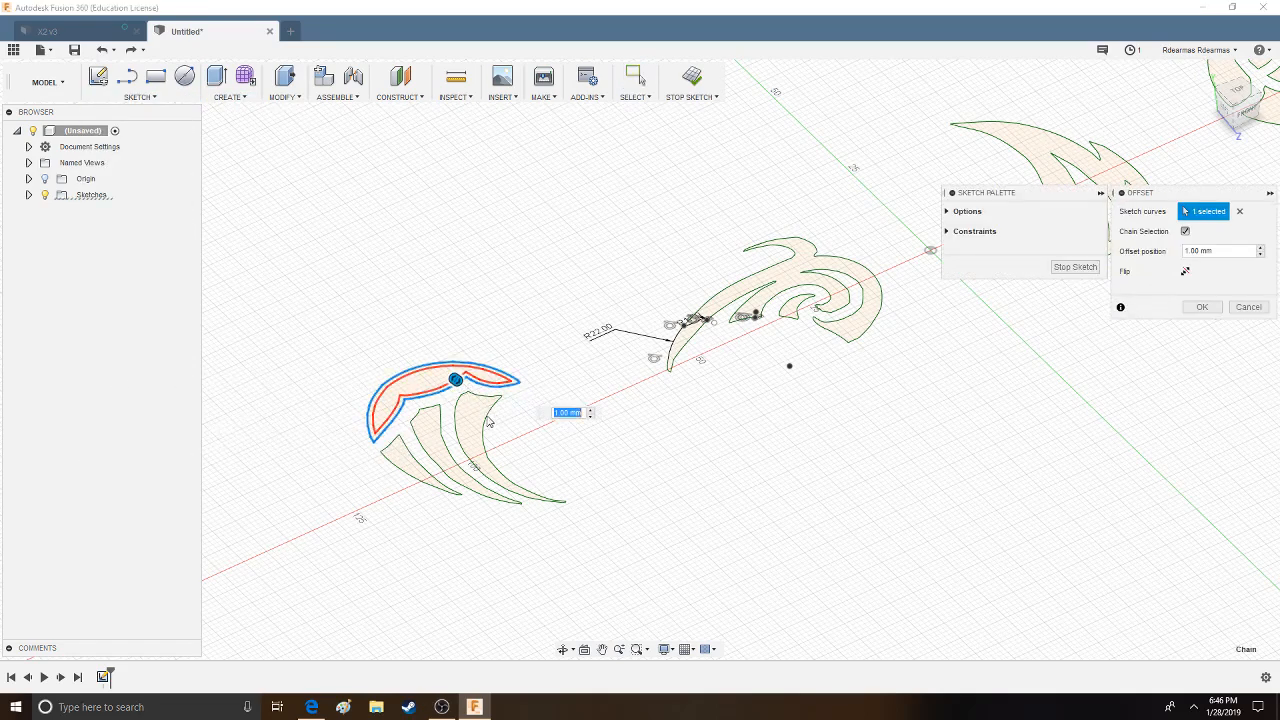
{"action": "left_click", "coordinate": [1248, 307]}
- Offset the closed outline of the emblem's longest blade outward with chain selection
{"action": "left_click", "coordinate": [140, 97]}
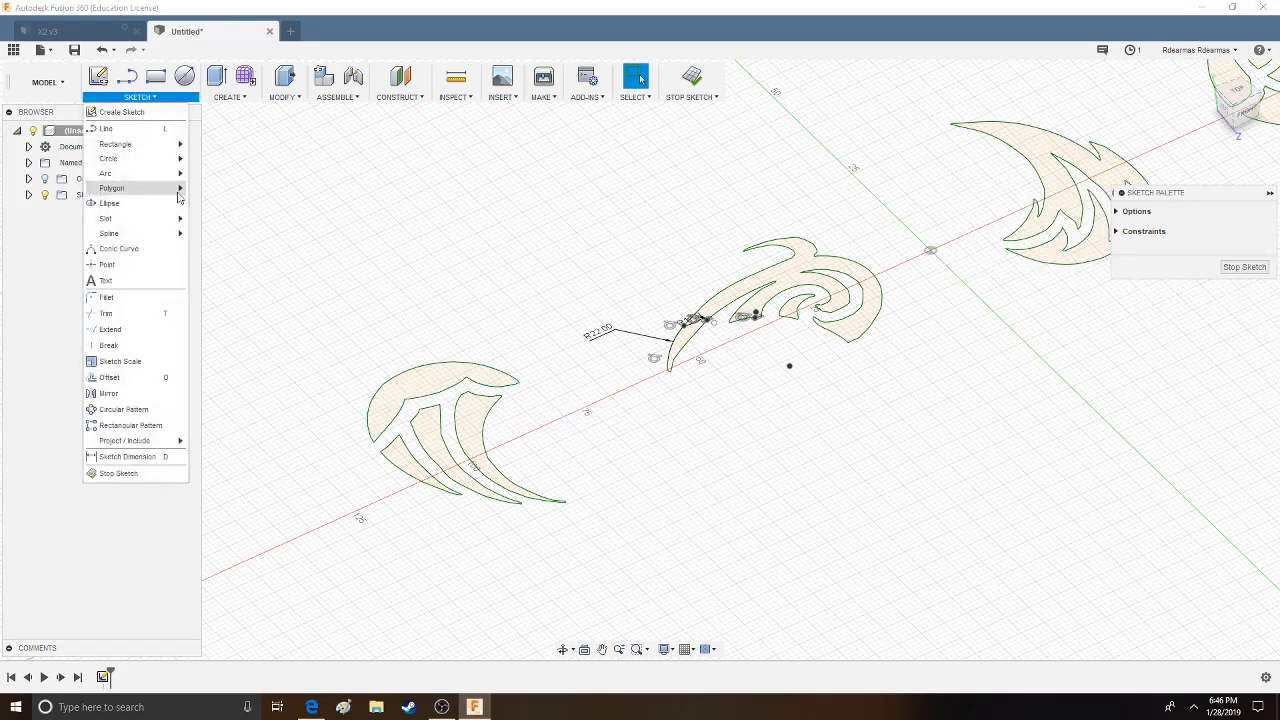
{"action": "left_click", "coordinate": [112, 377]}
{"action": "left_click", "coordinate": [492, 419]}
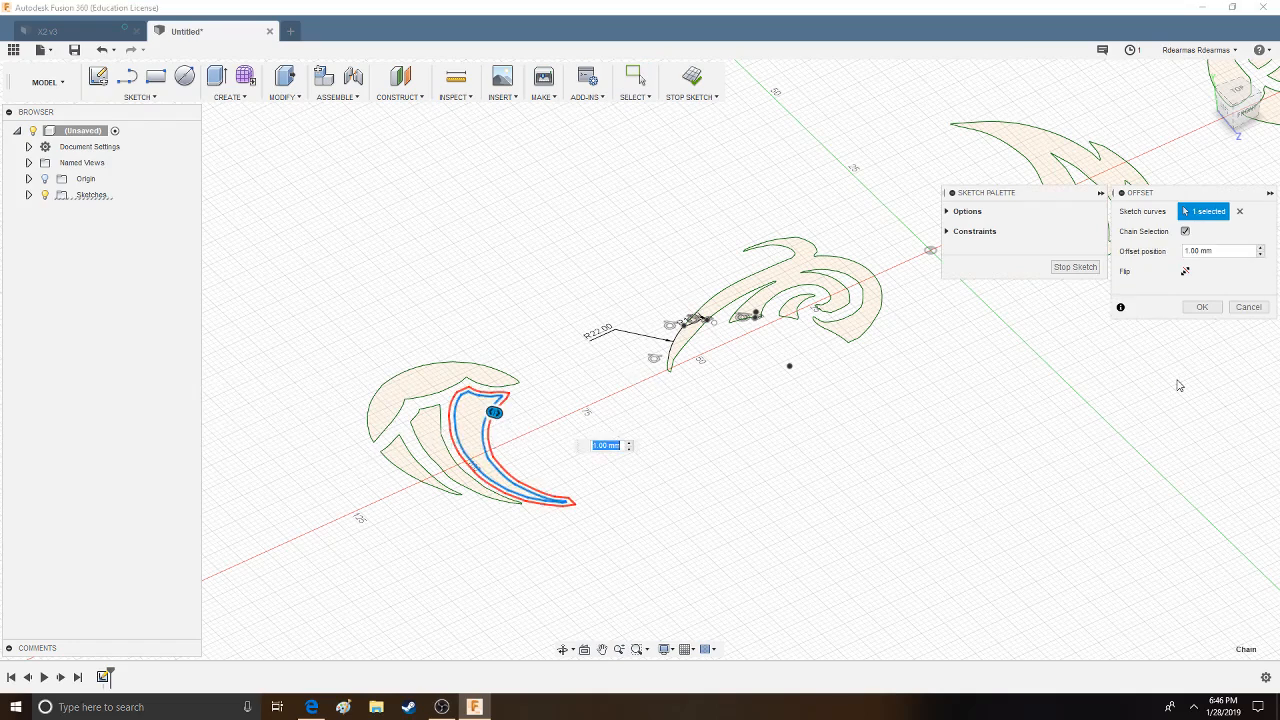
{"action": "mouse_move", "coordinate": [506, 415]}
{"action": "left_mouse_down"}
{"action": "mouse_move", "coordinate": [526, 422]}
{"action": "mouse_move", "coordinate": [497, 413]}
{"action": "left_mouse_up"}
{"action": "left_click", "coordinate": [1198, 307]}
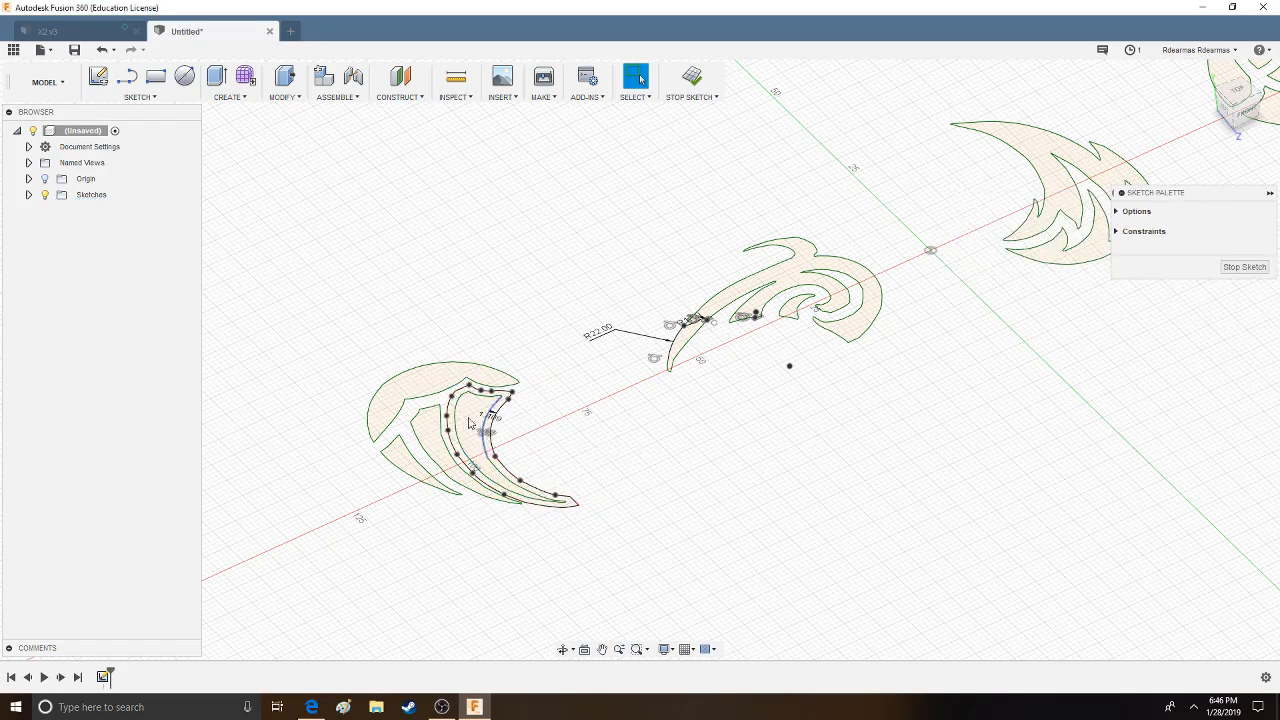
- Offset the emblem's curved cap outline outward by 1.405 mm
{"action": "left_click", "coordinate": [145, 97]}
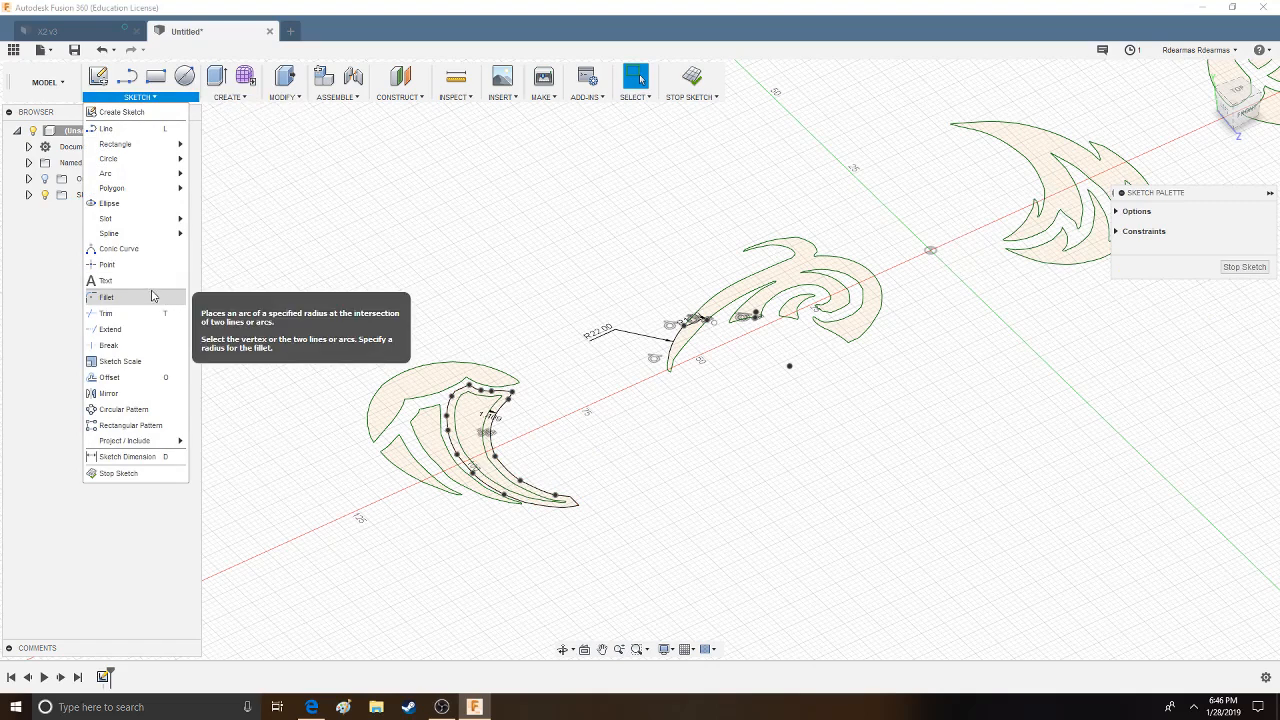
{"action": "left_click", "coordinate": [112, 377]}
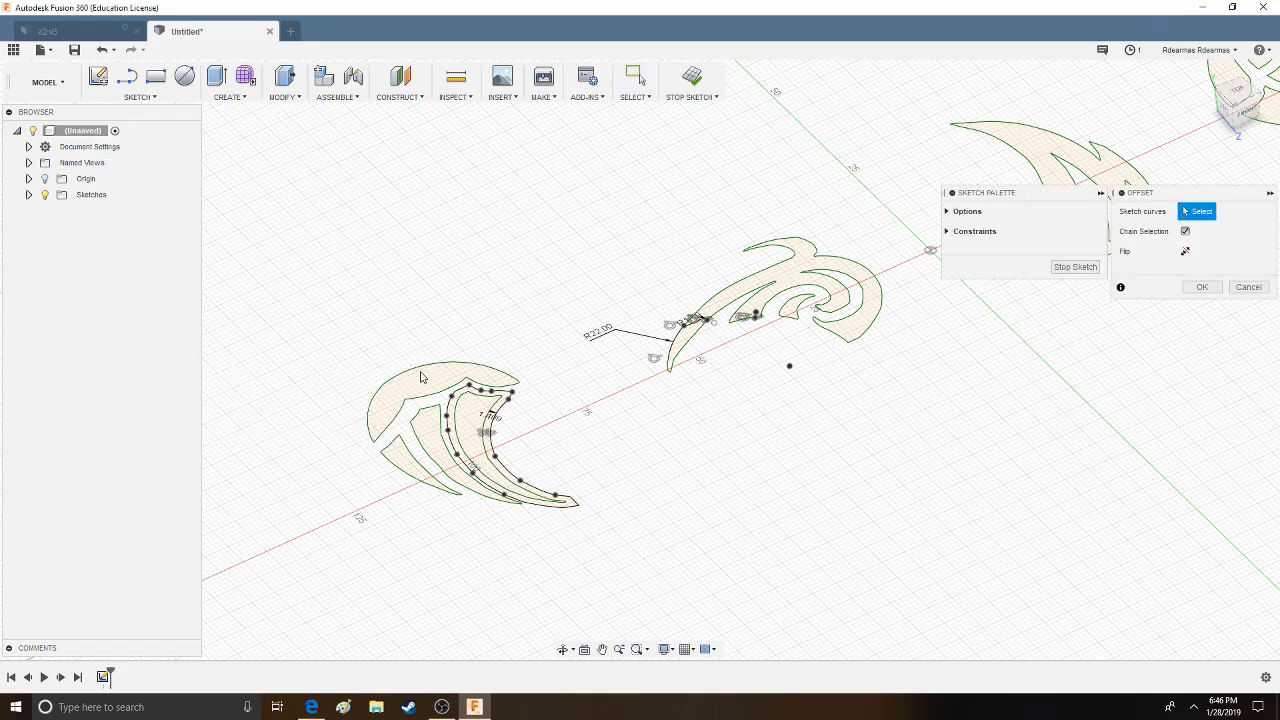
{"action": "left_click", "coordinate": [419, 372]}
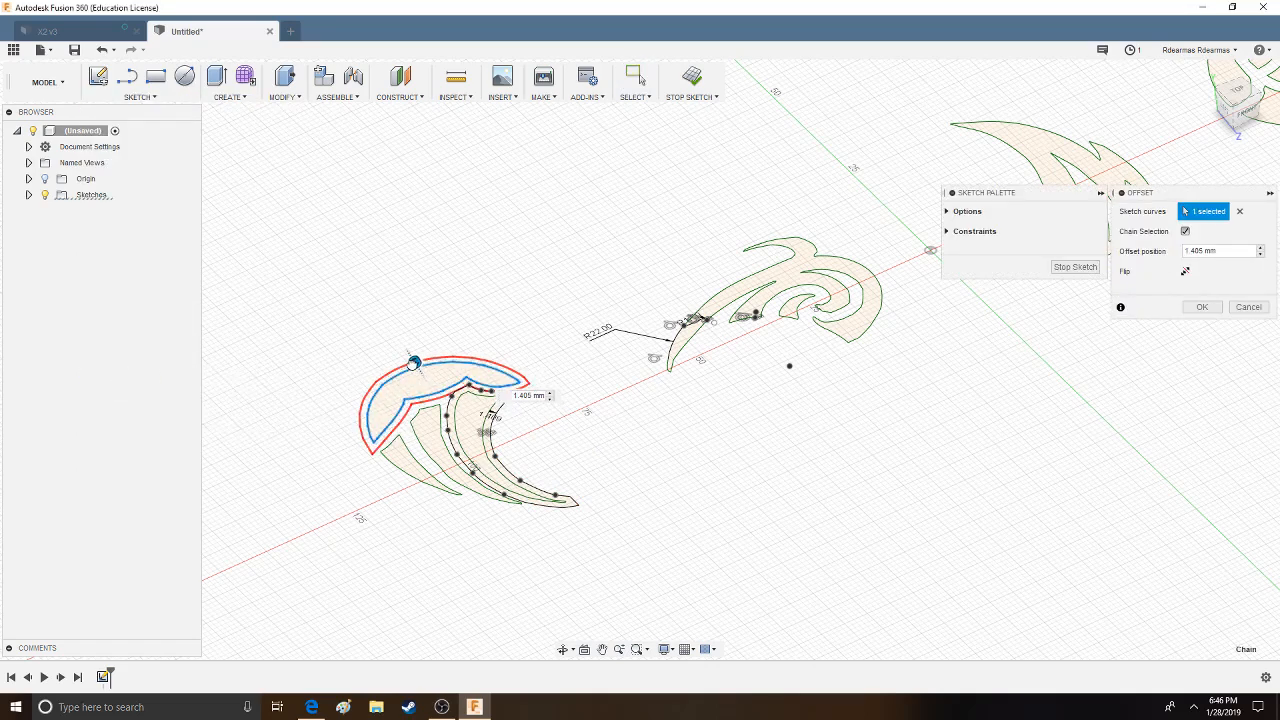
{"action": "left_click", "coordinate": [1202, 307]}
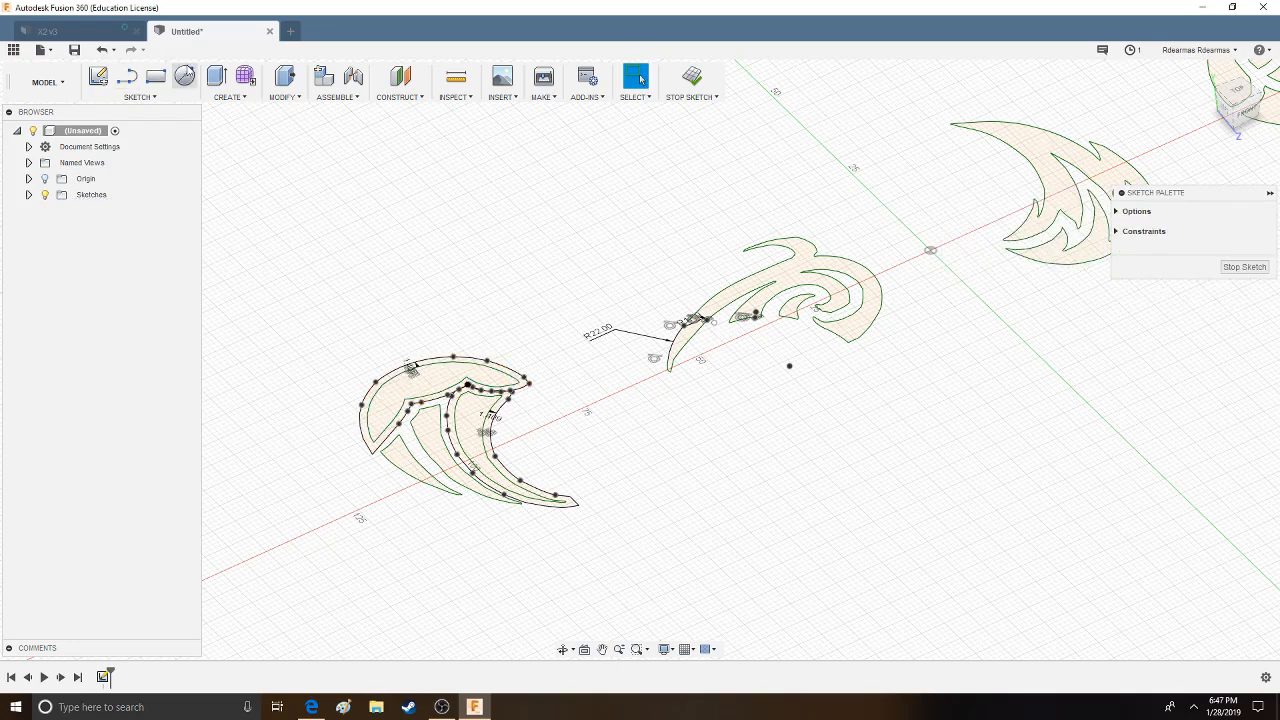
{"action": "key", "text": "e"}
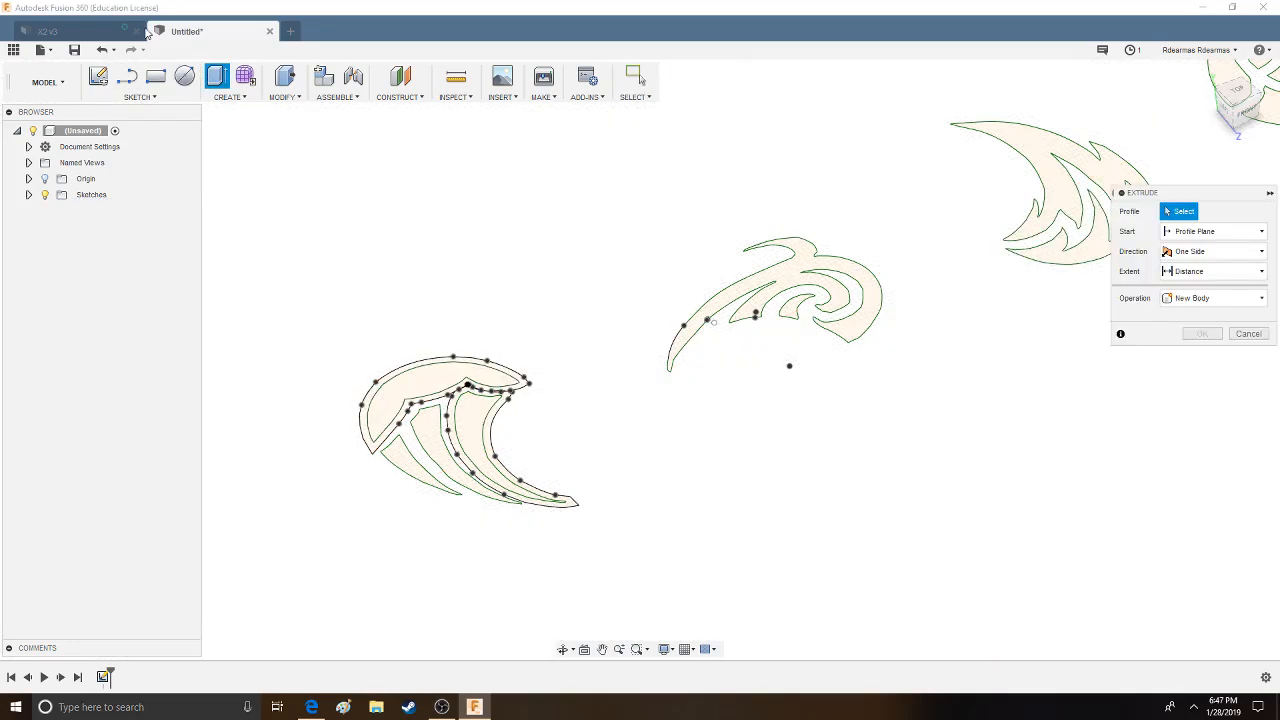
- Offset the outline of the emblem's middle blade outward by 1.481 mm
{"action": "left_click", "coordinate": [140, 96]}
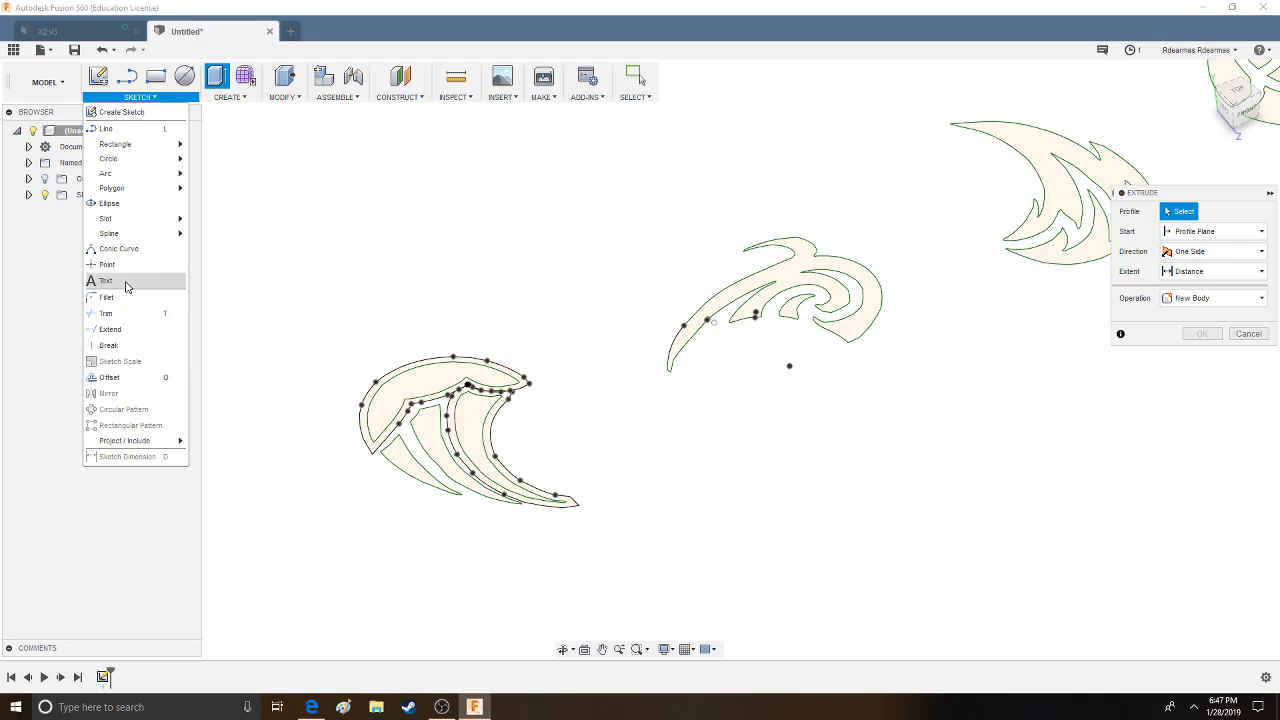
{"action": "left_click", "coordinate": [110, 377]}
{"action": "left_click", "coordinate": [443, 432]}
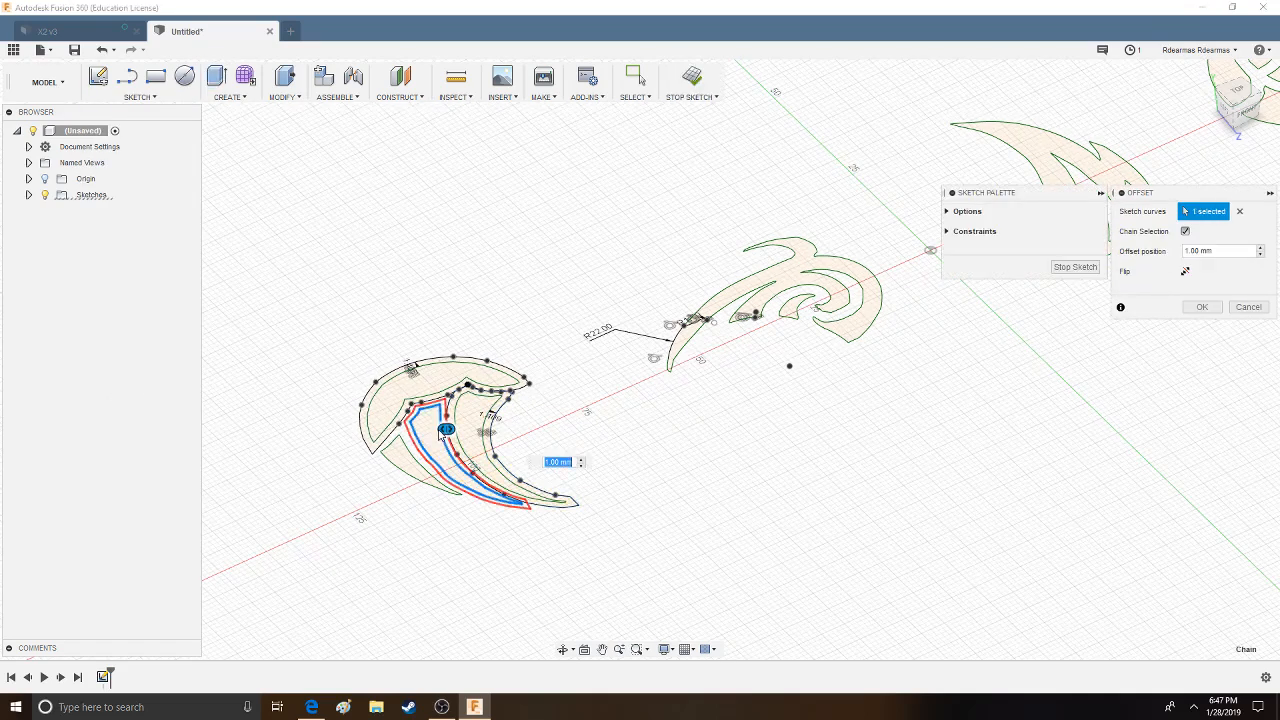
{"action": "left_click", "coordinate": [1202, 307]}
{"action": "left_click", "coordinate": [233, 97]}
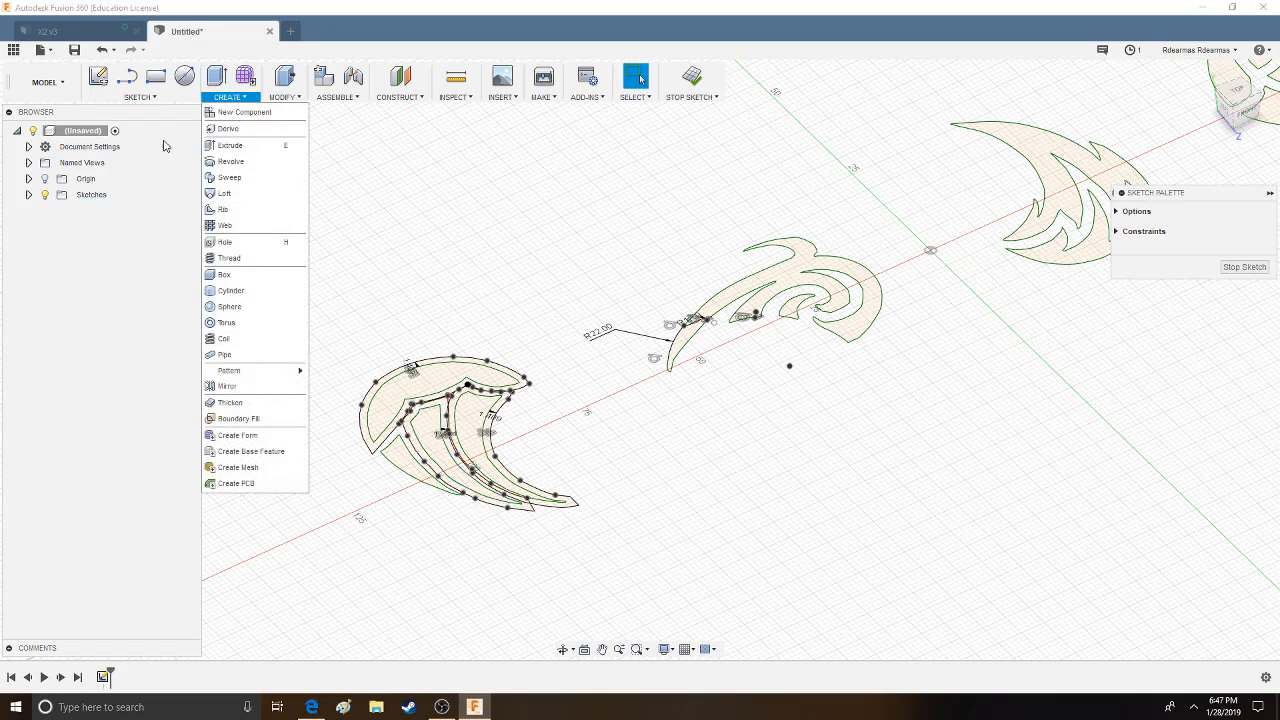
- Offset the outline of the emblem's shortest blade outward by about 1 mm
{"action": "left_click", "coordinate": [140, 97]}
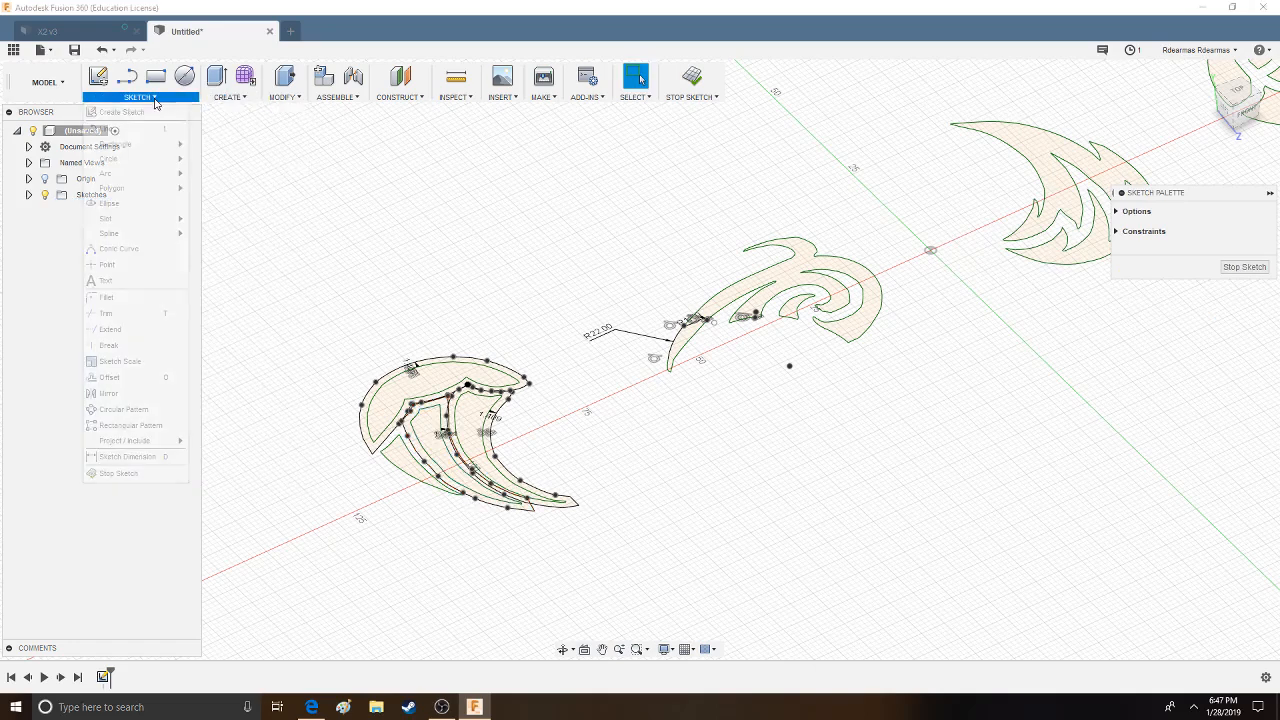
{"action": "left_click", "coordinate": [115, 377]}
{"action": "left_click", "coordinate": [395, 470]}
{"action": "left_click_drag", "start_coordinate": [390, 467], "coordinate": [391, 469]}
{"action": "key", "text": "Return"}
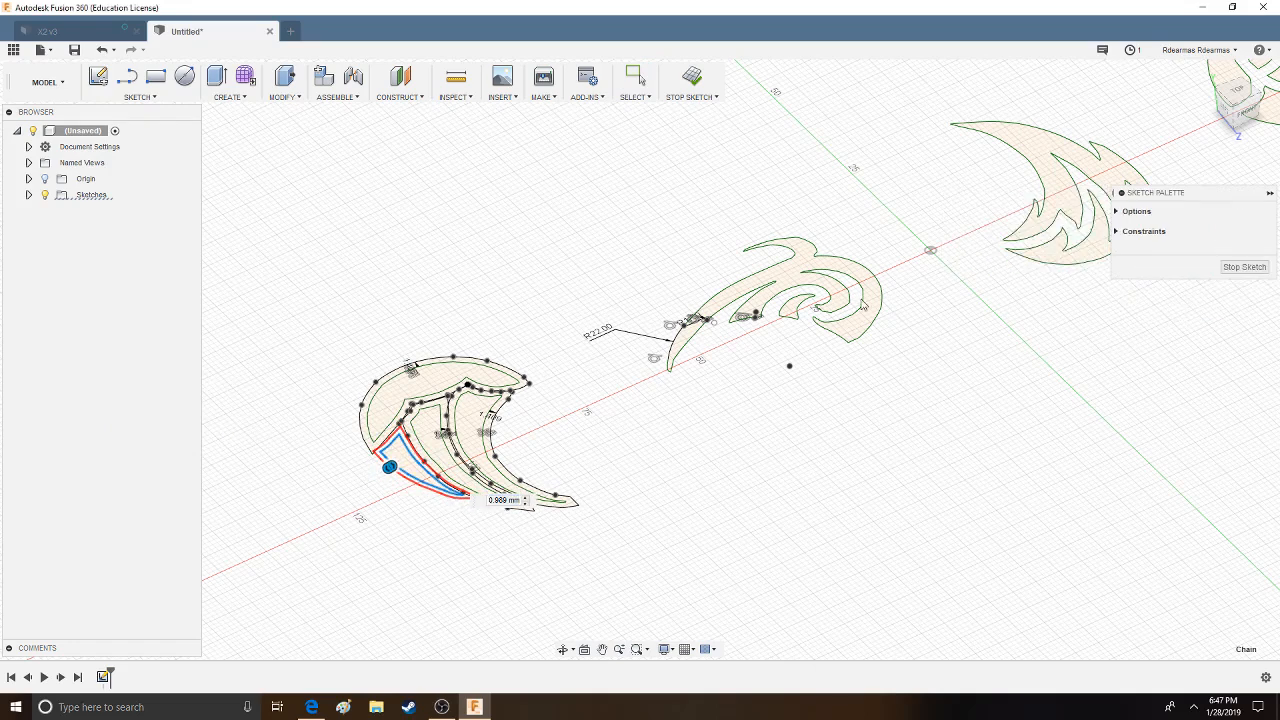
- Extrude the four offset rims of the cap and three blades upward as a new body, and toggle the visibility of Sketch1
{"action": "left_click", "coordinate": [217, 77]}
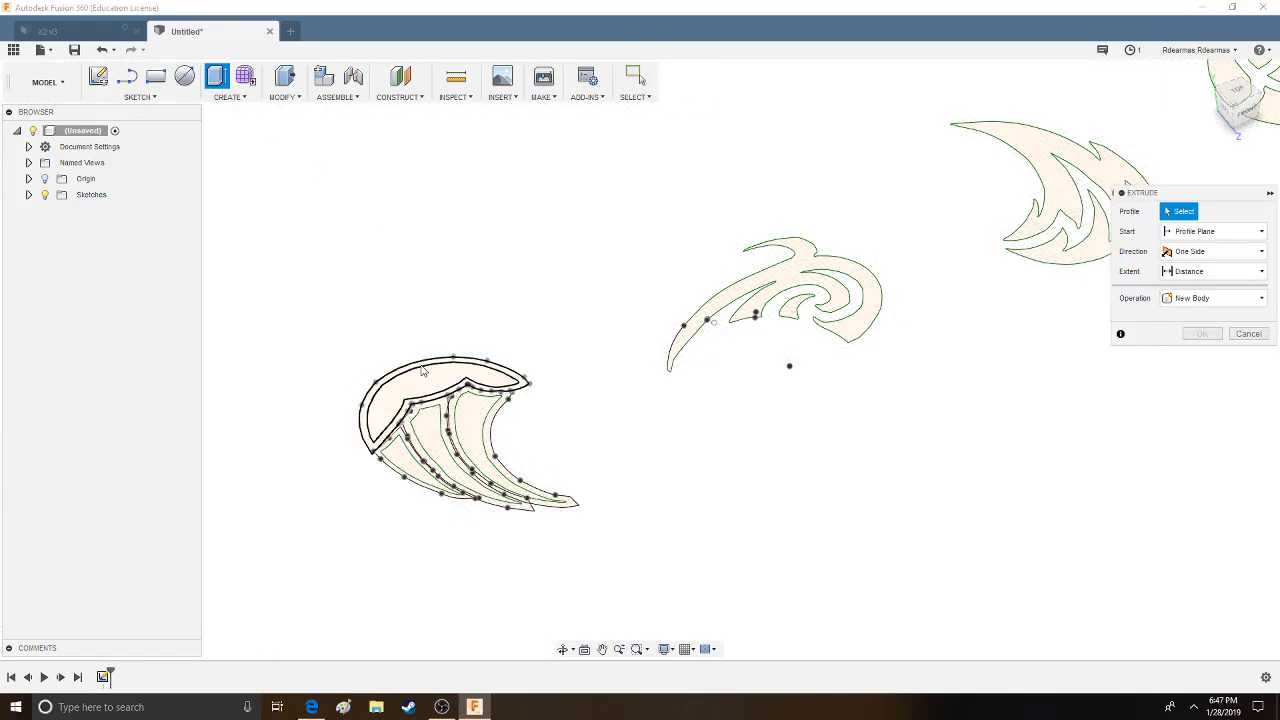
{"action": "left_click", "coordinate": [452, 390]}
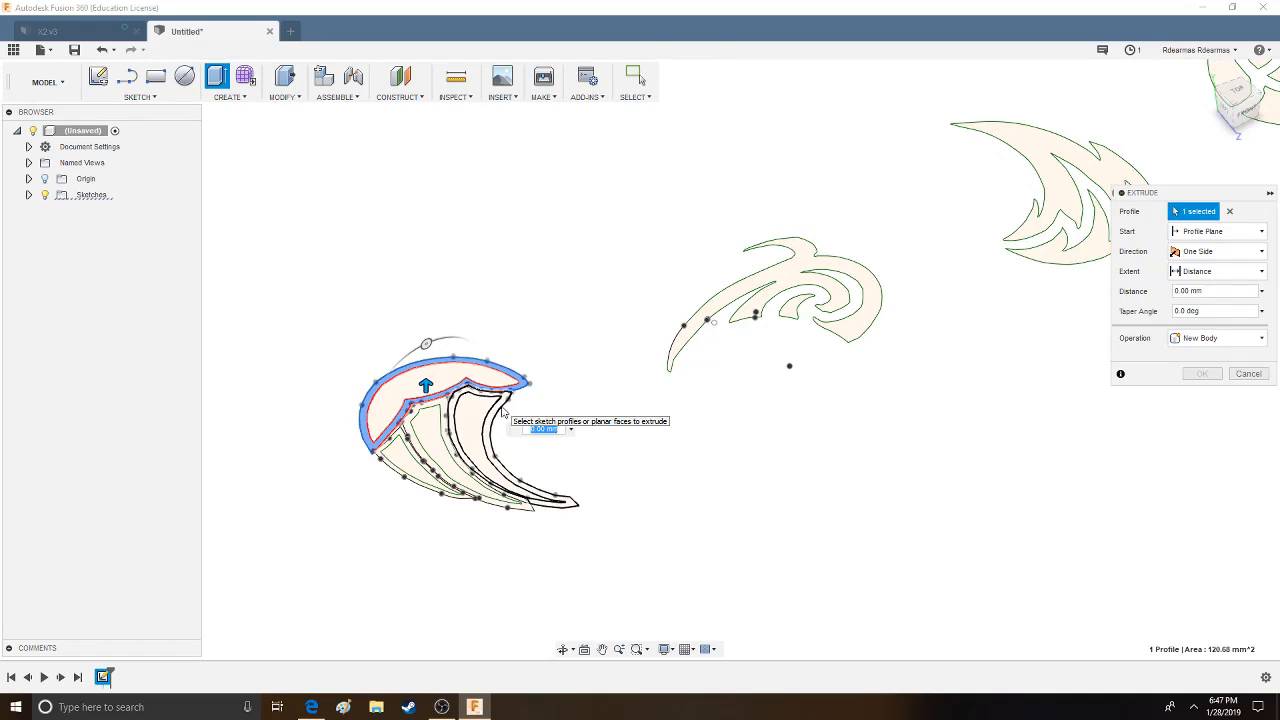
{"action": "left_click", "coordinate": [499, 405]}
{"action": "left_click", "coordinate": [436, 409]}
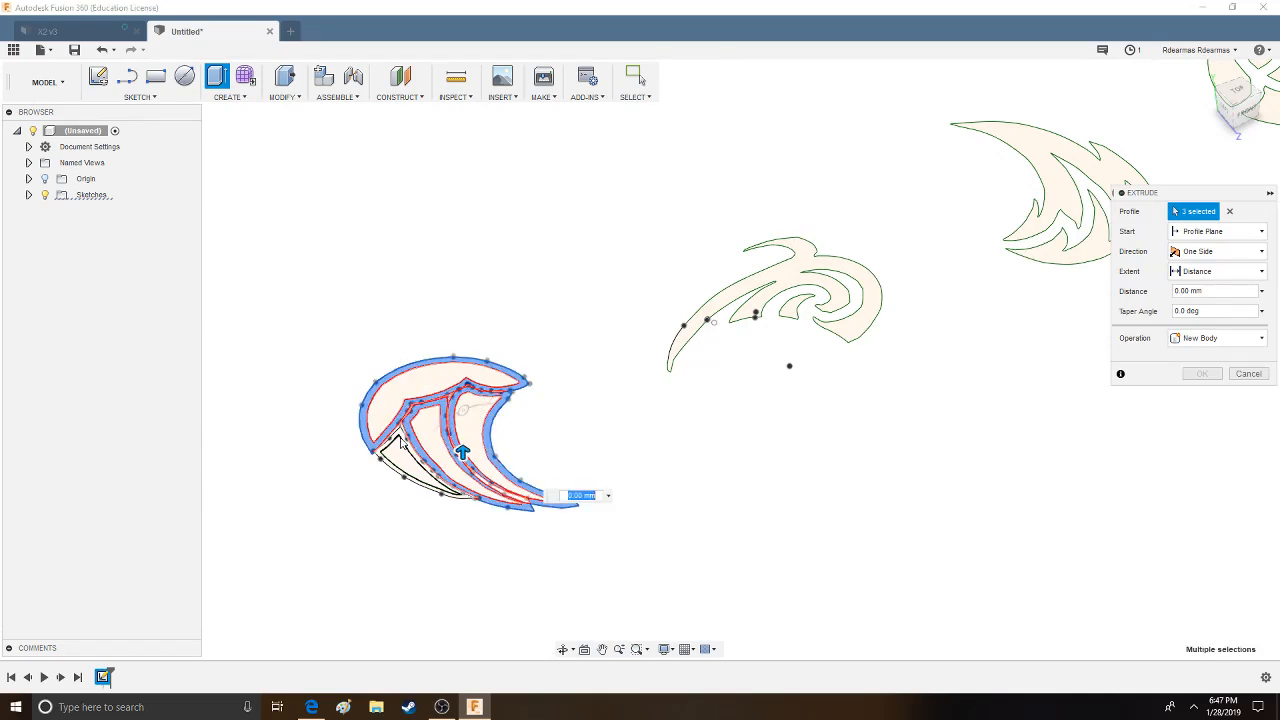
{"action": "left_click", "coordinate": [412, 460]}
{"action": "middle_click_drag", "start_coordinate": [609, 423], "coordinate": [596, 400], "text": "shift"}
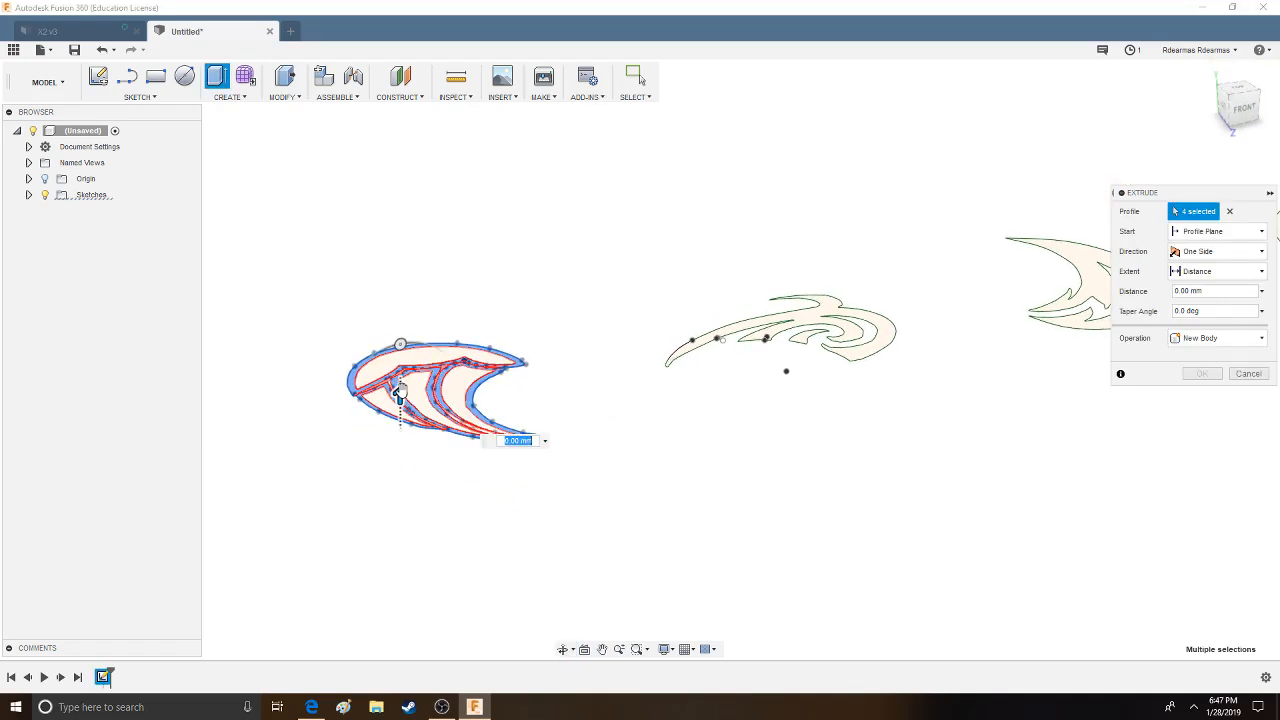
{"action": "left_click_drag", "start_coordinate": [394, 392], "coordinate": [413, 343]}
{"action": "middle_click_drag", "start_coordinate": [632, 250], "coordinate": [655, 340], "text": "shift"}
{"action": "key", "text": "Return"}
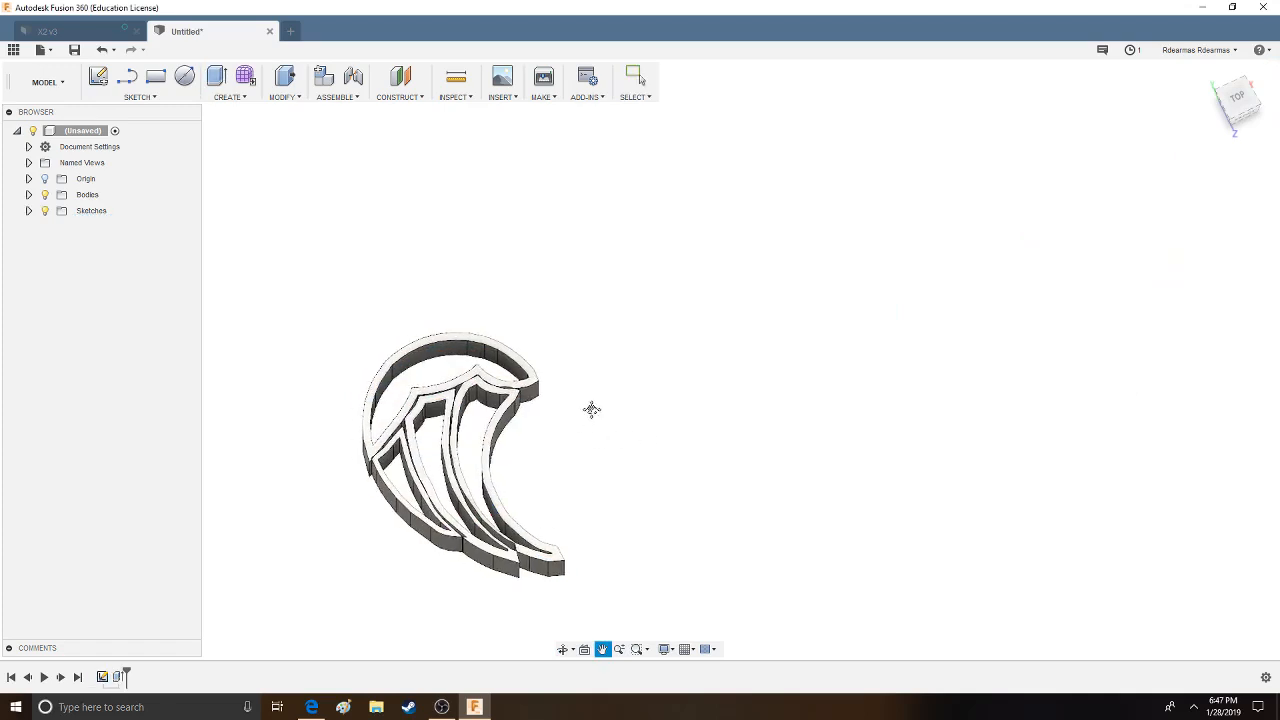
{"action": "left_click", "coordinate": [28, 211]}
{"action": "left_click", "coordinate": [56, 227]}
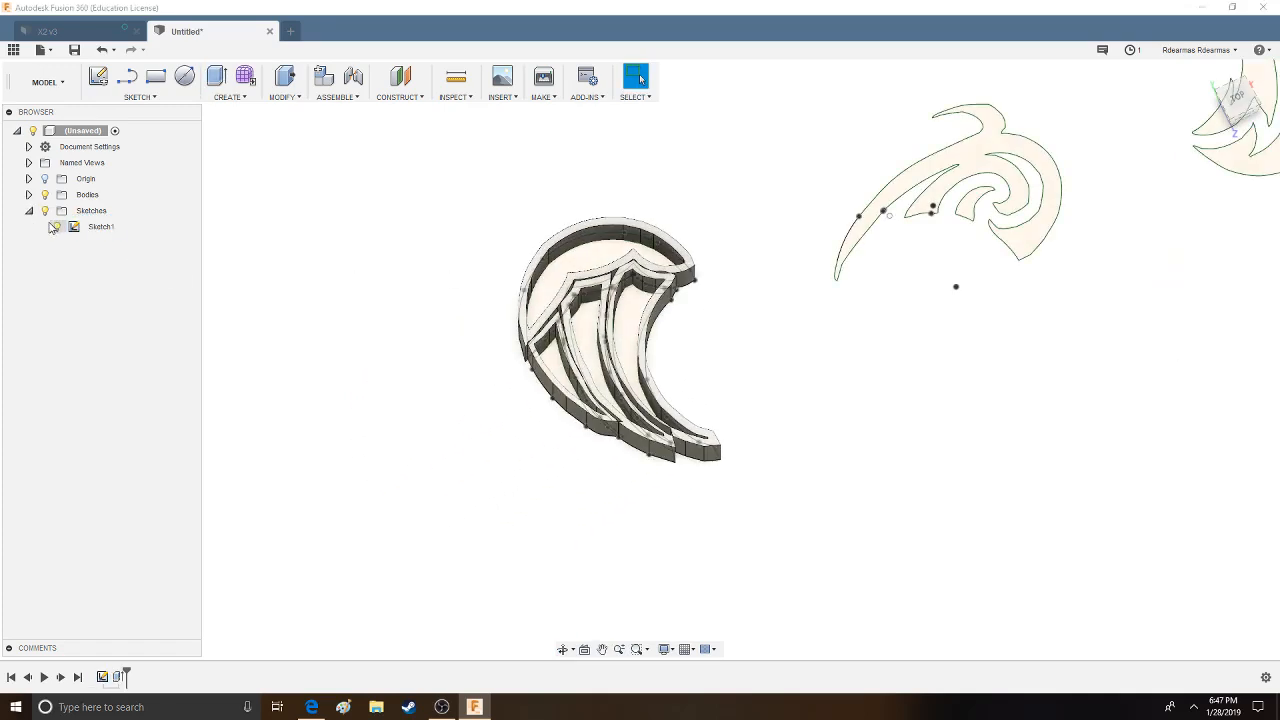
- Inspect the extruded emblem rims from above and from the side, and highlight Body1 to check its extent
{"action": "mouse_move", "coordinate": [760, 304]}
{"action": "middle_mouse_down", "text": "shift"}
{"action": "mouse_move", "coordinate": [720, 335]}
{"action": "mouse_move", "coordinate": [960, 390]}
{"action": "mouse_move", "coordinate": [993, 406]}
{"action": "mouse_move", "coordinate": [997, 454]}
{"action": "mouse_move", "coordinate": [1014, 380]}
{"action": "mouse_move", "coordinate": [1020, 414]}
{"action": "mouse_move", "coordinate": [889, 404]}
{"action": "mouse_move", "coordinate": [904, 424]}
{"action": "mouse_move", "coordinate": [977, 307]}
{"action": "mouse_move", "coordinate": [1194, 606]}
{"action": "mouse_move", "coordinate": [1023, 189]}
{"action": "mouse_move", "coordinate": [963, 369]}
{"action": "middle_mouse_up", "text": "shift"}
{"action": "scroll", "coordinate": [843, 429], "scroll_direction": "up", "scroll_amount": 4}
{"action": "scroll", "coordinate": [843, 429], "scroll_direction": "up", "scroll_amount": 1}
{"action": "scroll", "coordinate": [849, 340], "scroll_direction": "down", "scroll_amount": 5}
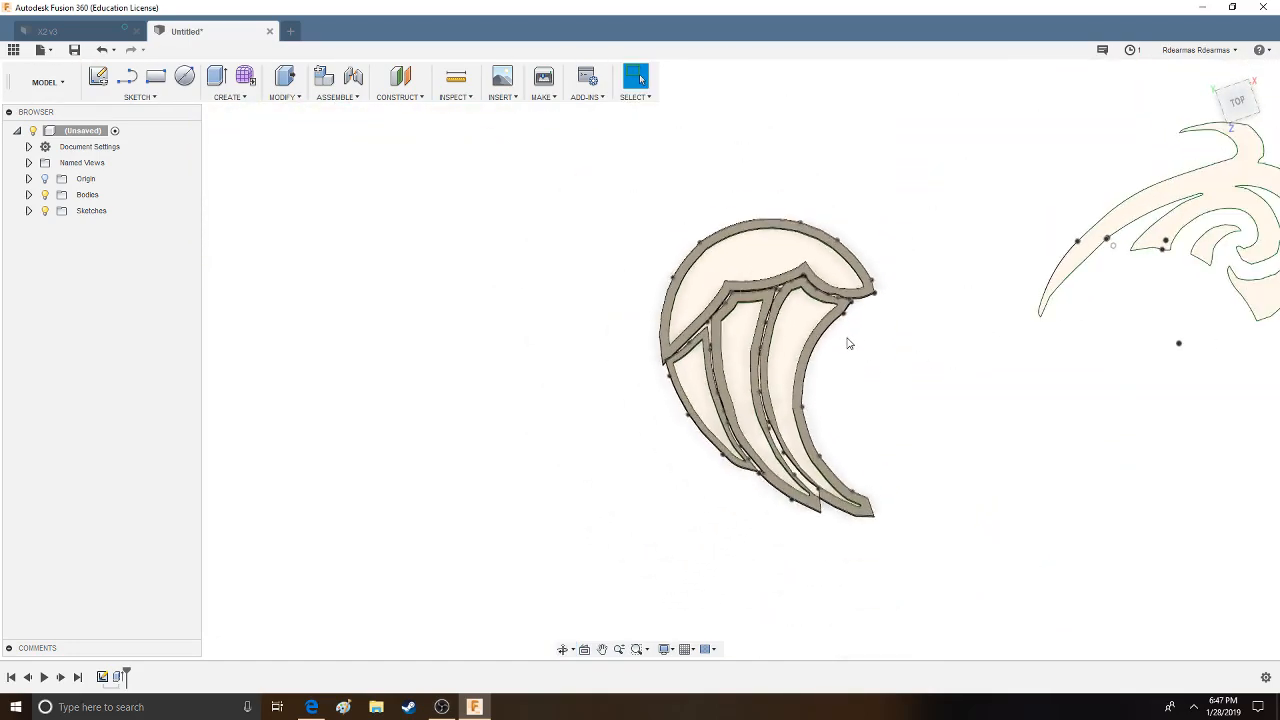
{"action": "middle_click_drag", "start_coordinate": [1014, 329], "coordinate": [742, 295]}
{"action": "left_click", "coordinate": [29, 195]}
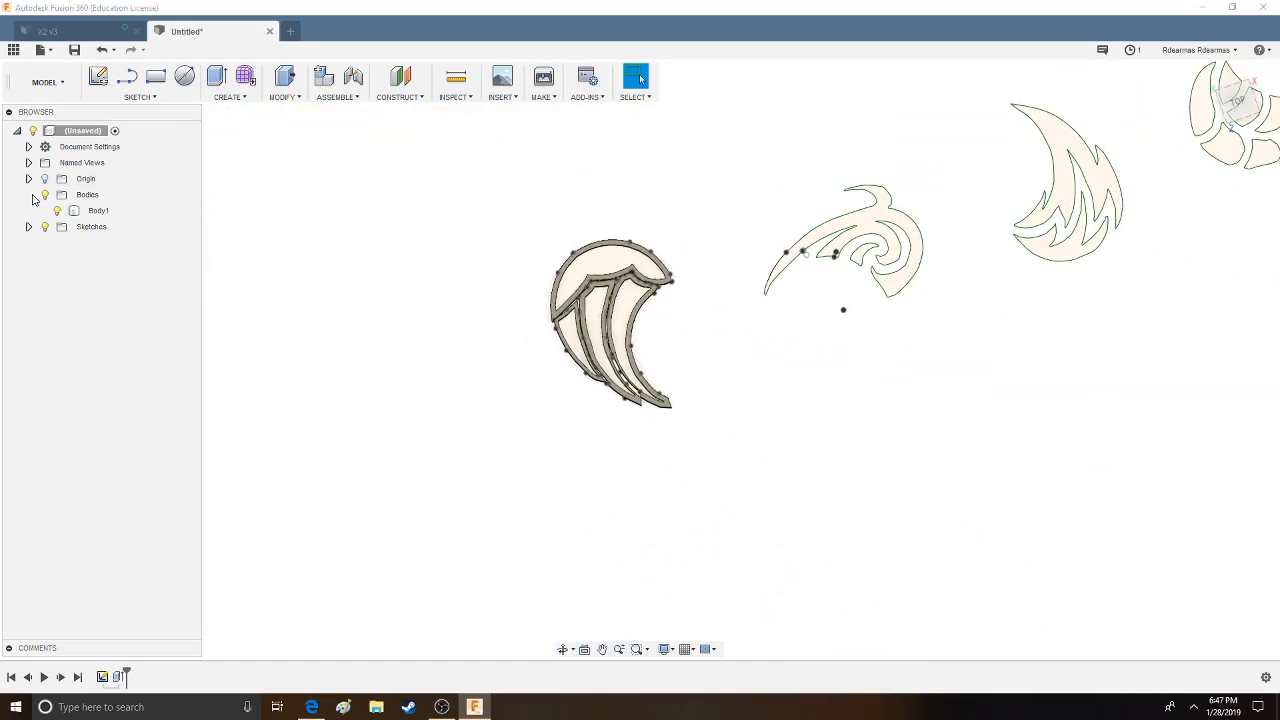
{"action": "left_click", "coordinate": [101, 213]}
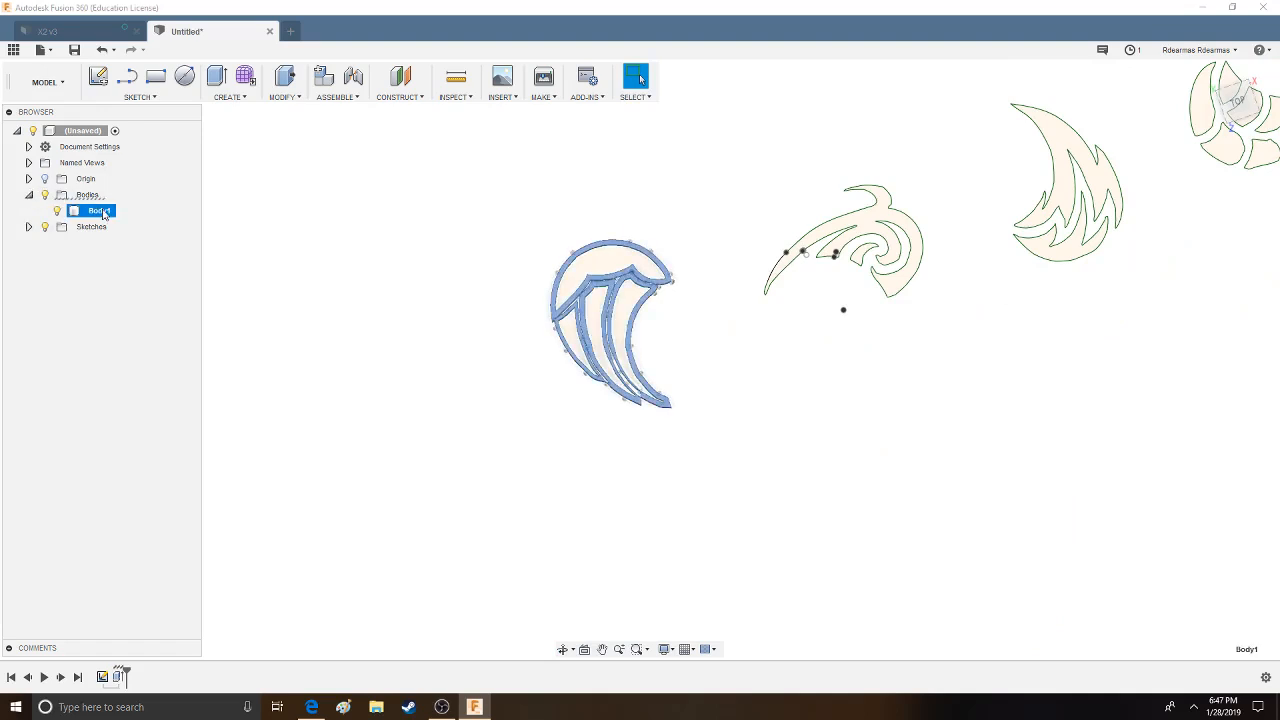
{"action": "left_click", "coordinate": [29, 195]}
{"action": "scroll", "coordinate": [766, 360], "scroll_direction": "up", "scroll_amount": 5}
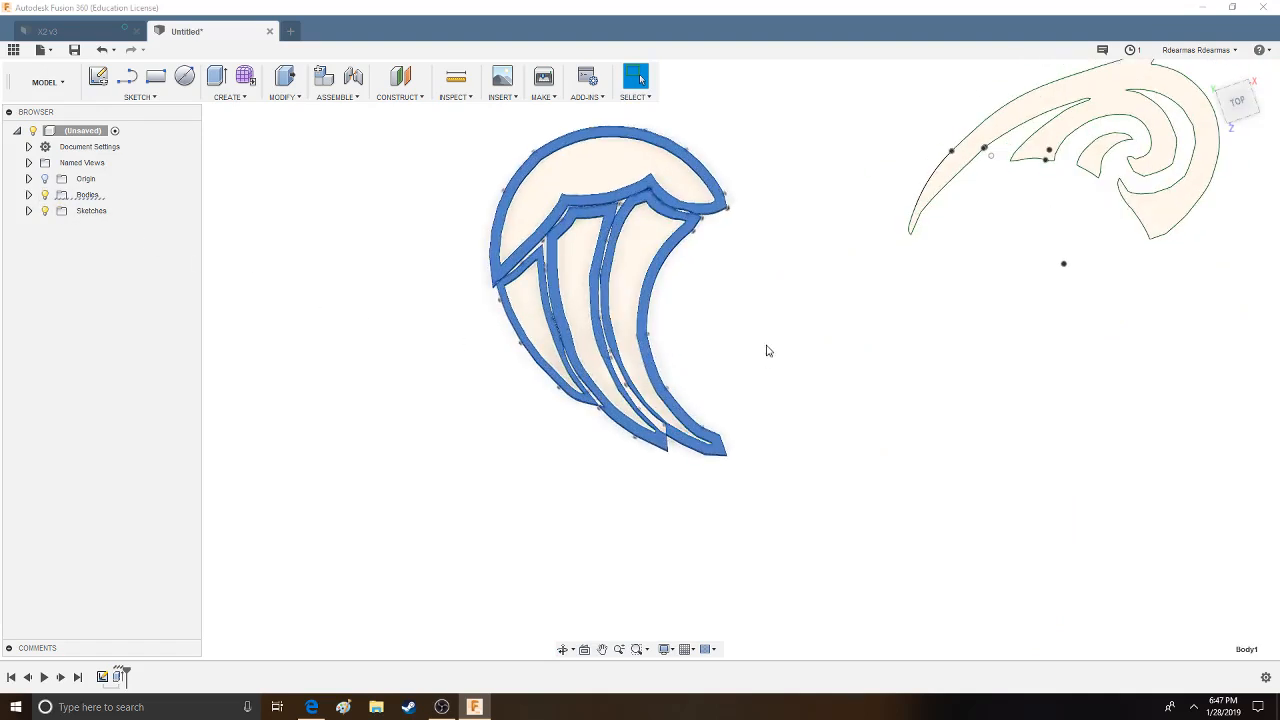
{"action": "mouse_move", "coordinate": [786, 286]}
{"action": "middle_mouse_down", "text": "shift"}
{"action": "mouse_move", "coordinate": [854, 277]}
{"action": "mouse_move", "coordinate": [854, 240]}
{"action": "mouse_move", "coordinate": [811, 323]}
{"action": "mouse_move", "coordinate": [849, 306]}
{"action": "mouse_move", "coordinate": [829, 280]}
{"action": "mouse_move", "coordinate": [946, 294]}
{"action": "mouse_move", "coordinate": [1018, 330]}
{"action": "mouse_move", "coordinate": [997, 376]}
{"action": "middle_mouse_up", "text": "shift"}
{"action": "left_click", "coordinate": [981, 383]}
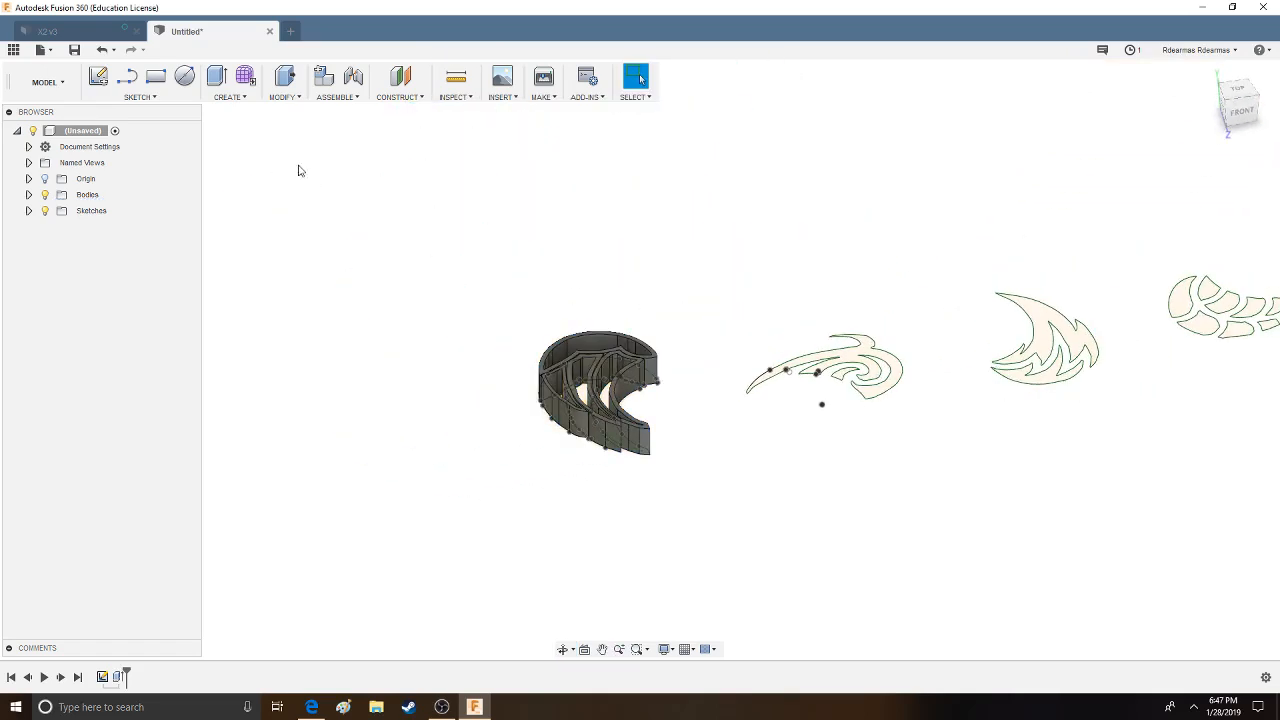
{"action": "middle_click_drag", "start_coordinate": [911, 397], "coordinate": [713, 337]}
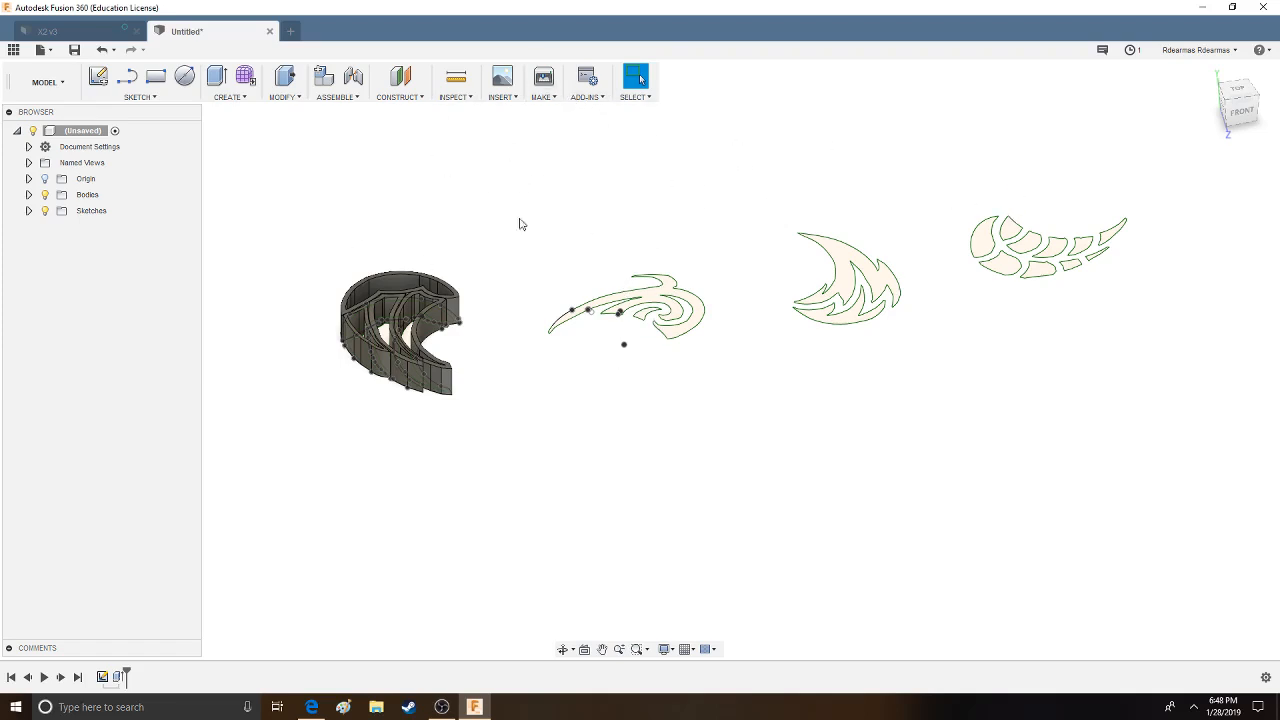
- Hide Sketch1 and the extruded emblem body Body1 to clear the workspace
{"action": "left_click", "coordinate": [29, 210]}
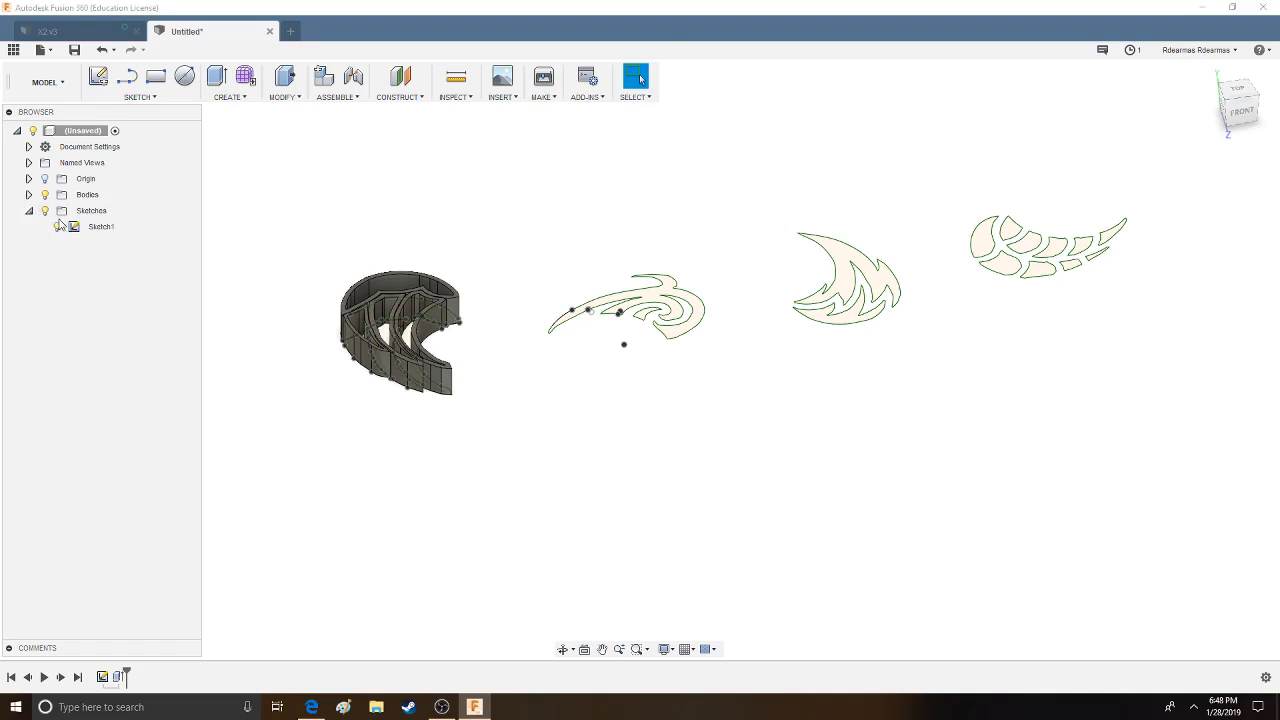
{"action": "left_click", "coordinate": [58, 227]}
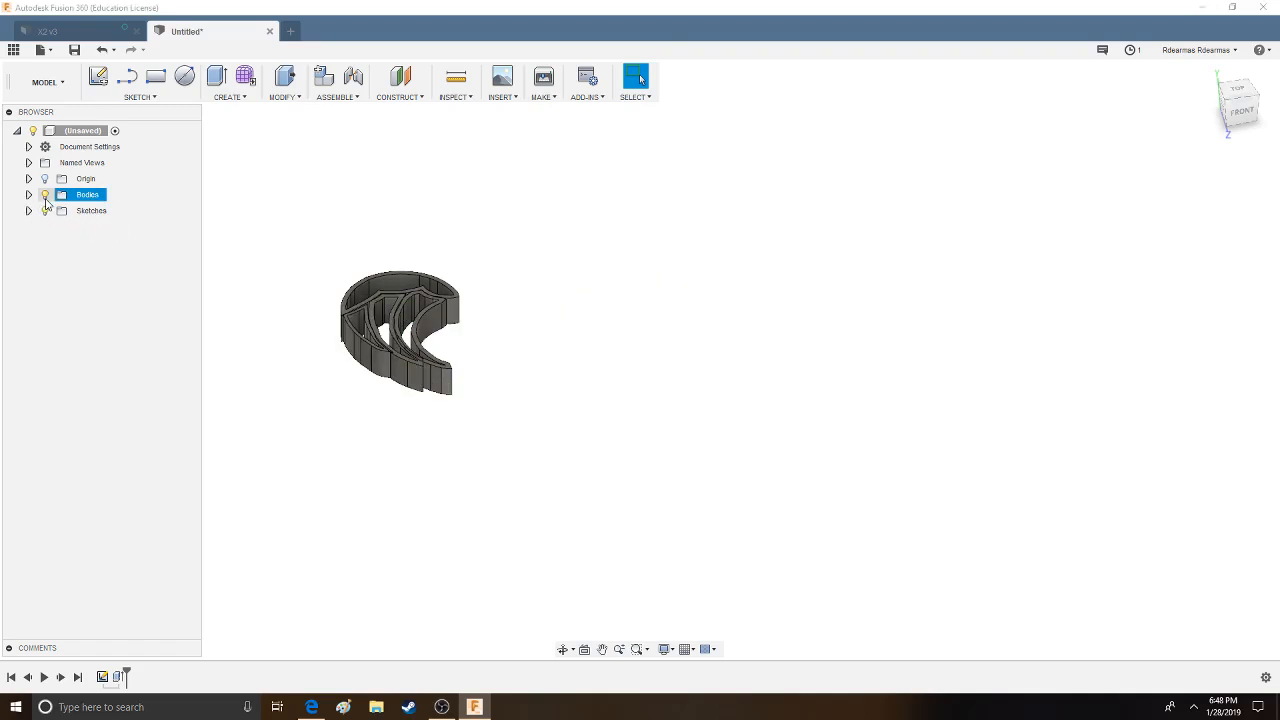
{"action": "left_click", "coordinate": [44, 194]}
{"action": "left_click", "coordinate": [29, 194]}
{"action": "left_click", "coordinate": [58, 211]}
{"action": "left_click", "coordinate": [58, 211]}
{"action": "left_click", "coordinate": [29, 194]}
- Attach the image beware-of-fire-hazard-ww-2 as a canvas on the XZ plane, rotated upright and placed beside the origin
{"action": "left_click", "coordinate": [502, 98]}
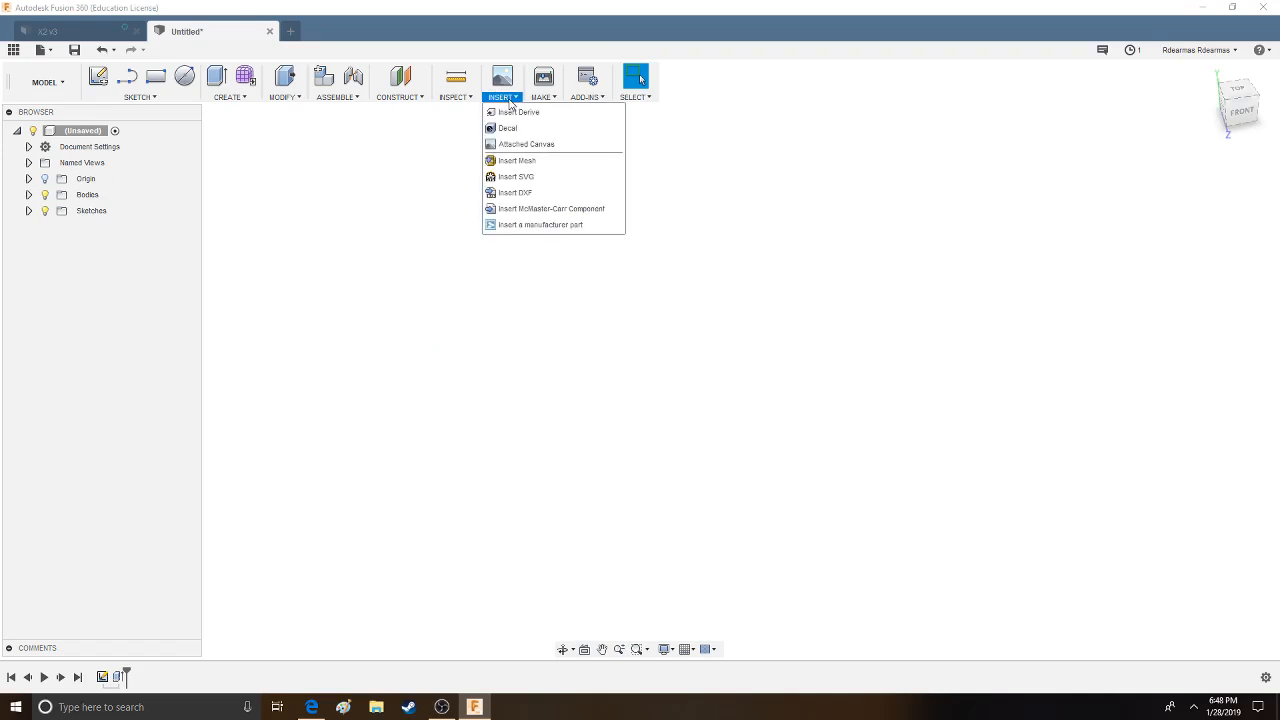
{"action": "left_click", "coordinate": [507, 145]}
{"action": "left_click", "coordinate": [806, 317]}
{"action": "left_click", "coordinate": [1188, 232]}
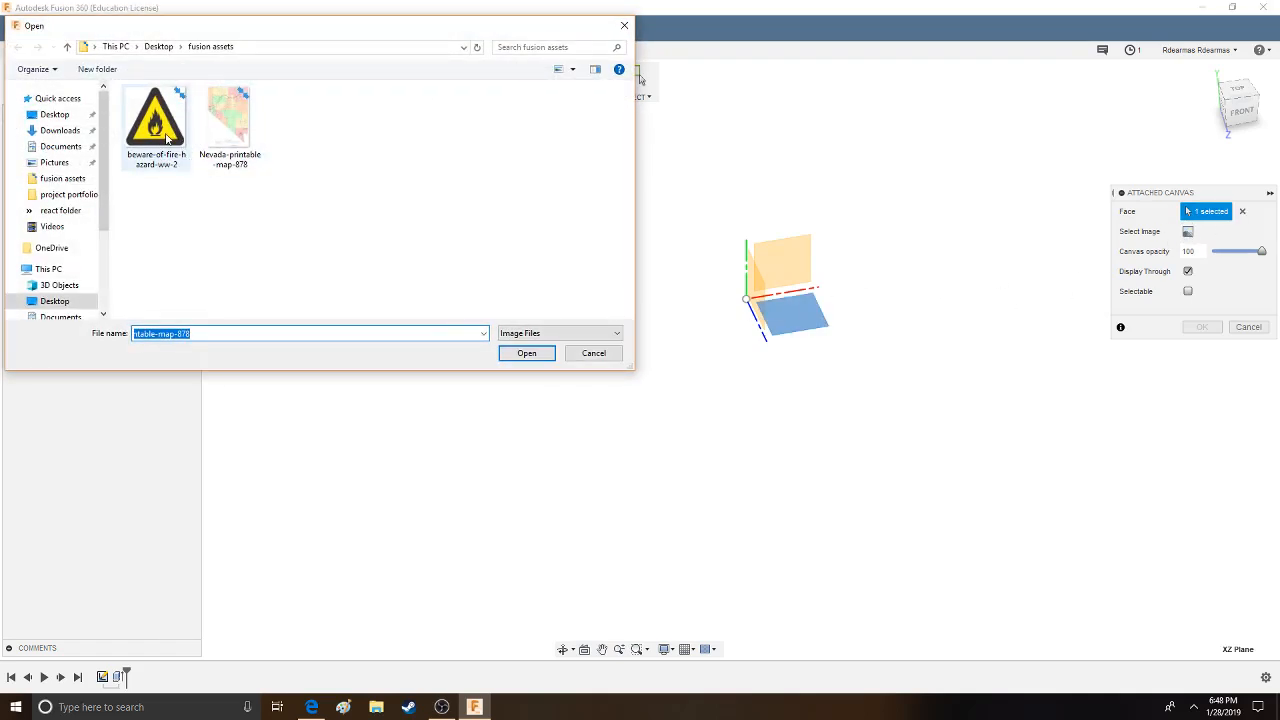
{"action": "left_click", "coordinate": [167, 140]}
{"action": "left_click", "coordinate": [527, 353]}
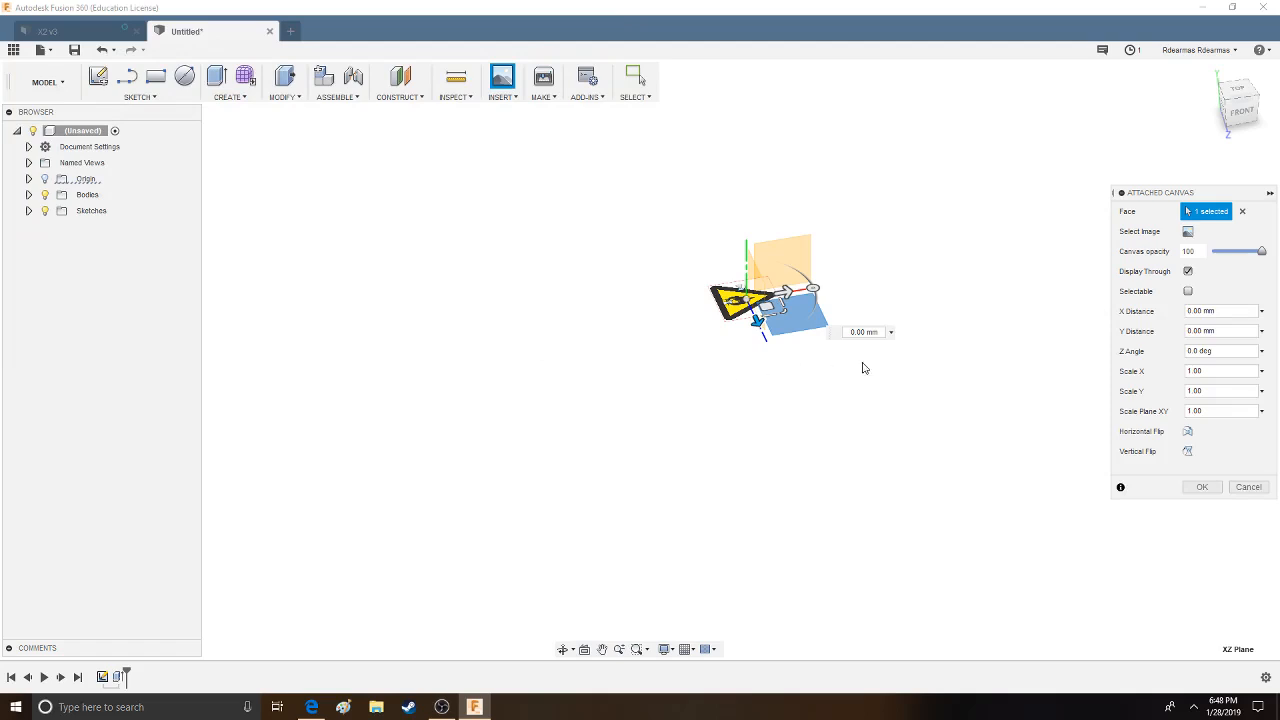
{"action": "left_click_drag", "start_coordinate": [812, 291], "coordinate": [769, 263]}
{"action": "left_click", "coordinate": [1202, 487]}
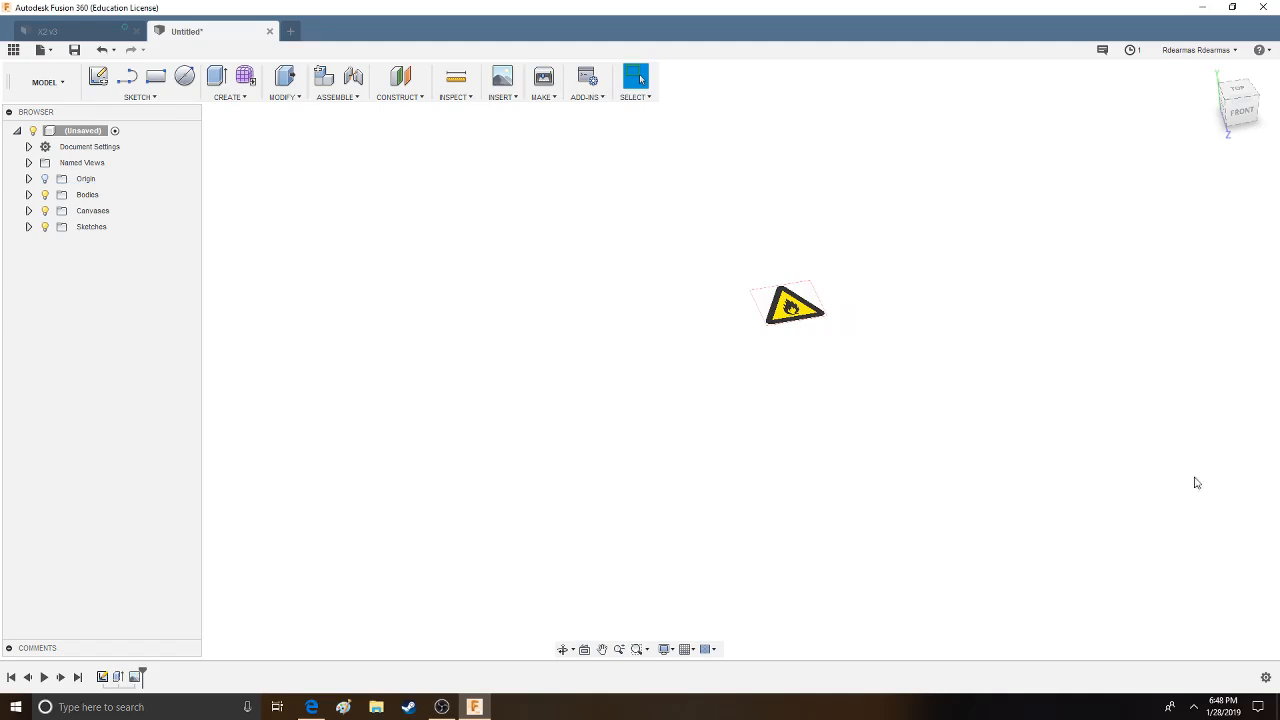
- View the fire-hazard canvas from the top and frame the whole warning triangle
{"action": "left_click", "coordinate": [1249, 93]}
{"action": "scroll", "coordinate": [850, 375], "scroll_direction": "up", "scroll_amount": 5}
{"action": "middle_click_drag", "start_coordinate": [704, 417], "coordinate": [814, 371]}
{"action": "scroll", "coordinate": [631, 275], "scroll_direction": "up", "scroll_amount": 3}
{"action": "middle_click_drag", "start_coordinate": [920, 445], "coordinate": [880, 404]}
{"action": "scroll", "coordinate": [880, 403], "scroll_direction": "down", "scroll_amount": 1}
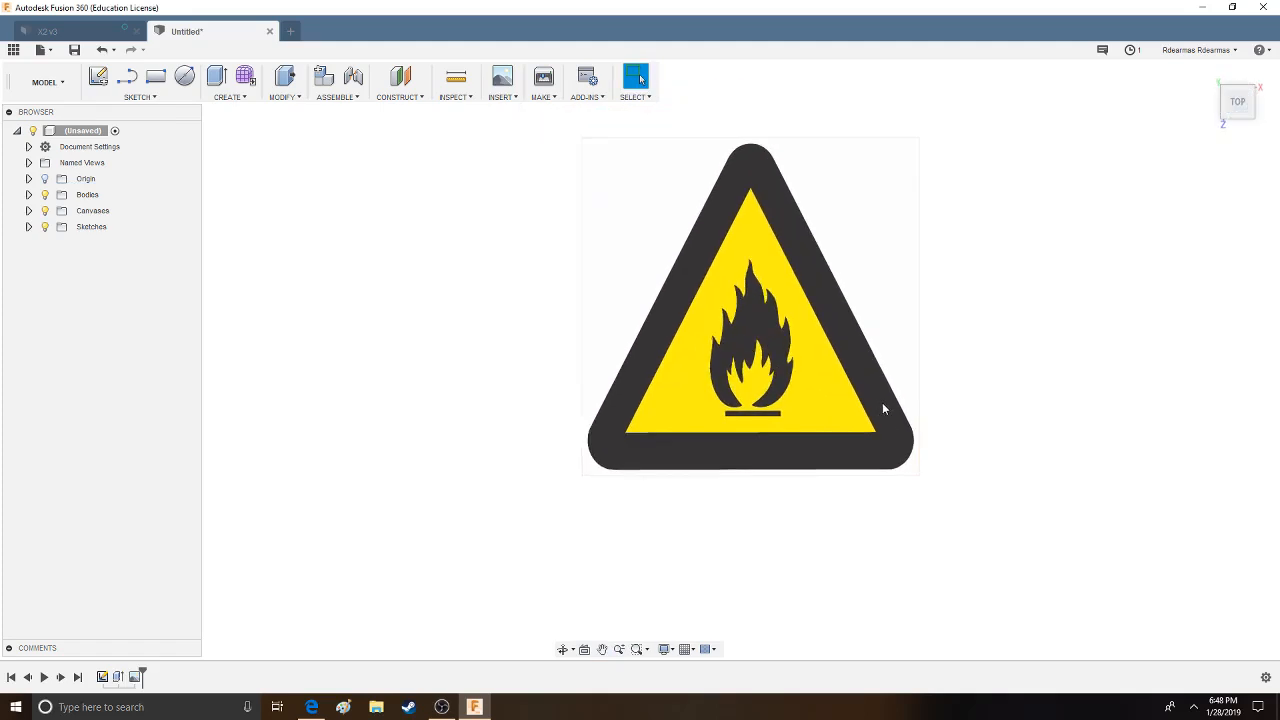
{"action": "scroll", "coordinate": [880, 405], "scroll_direction": "down", "scroll_amount": 1}
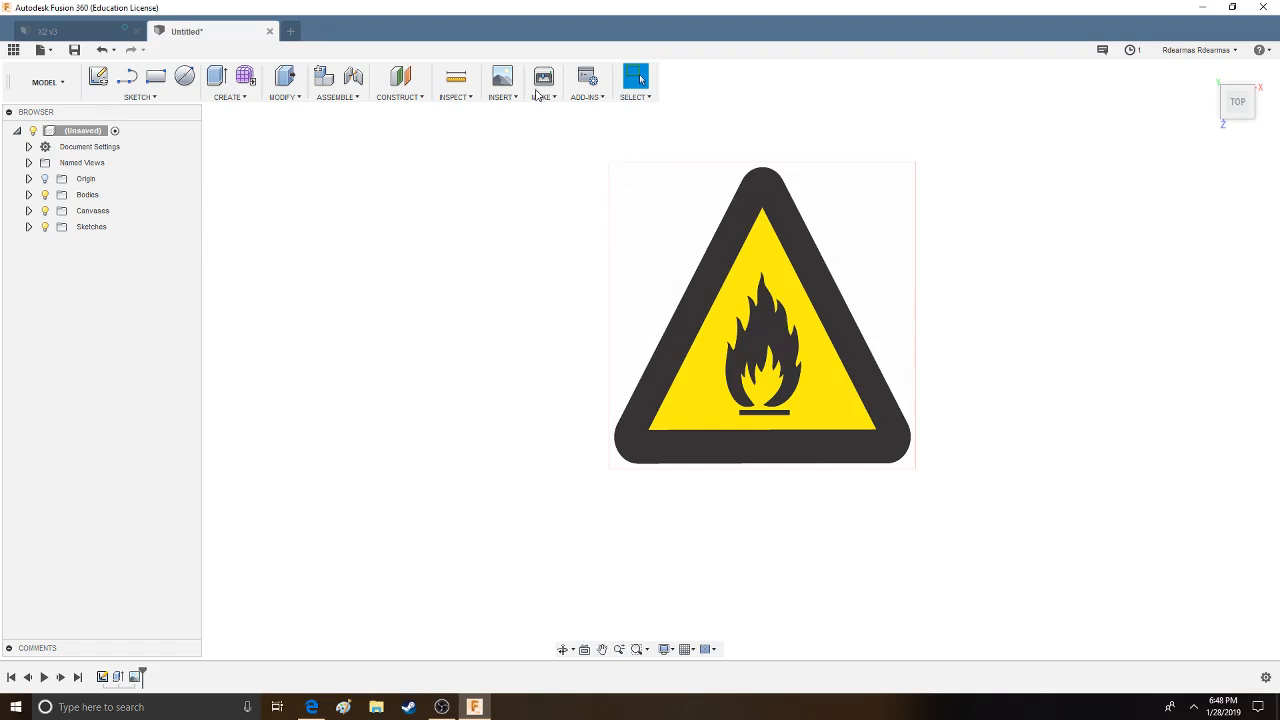
{"action": "left_click", "coordinate": [503, 97]}
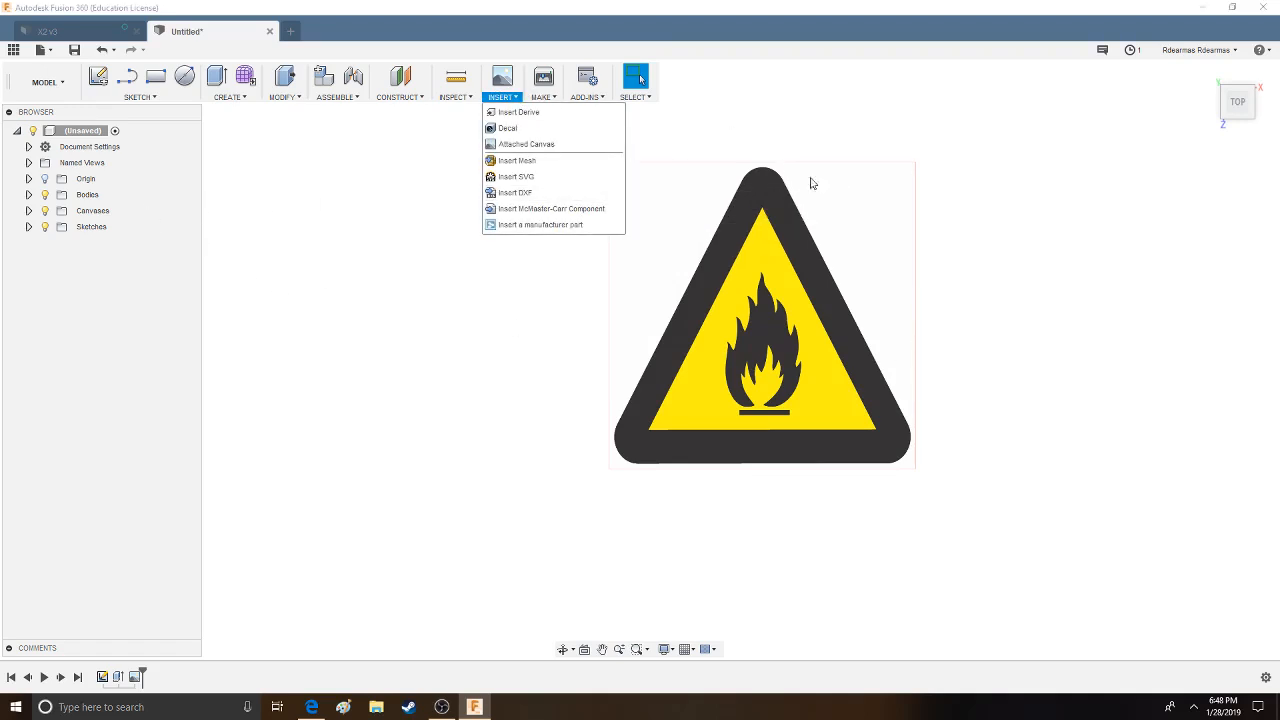
{"action": "left_click", "coordinate": [802, 130]}
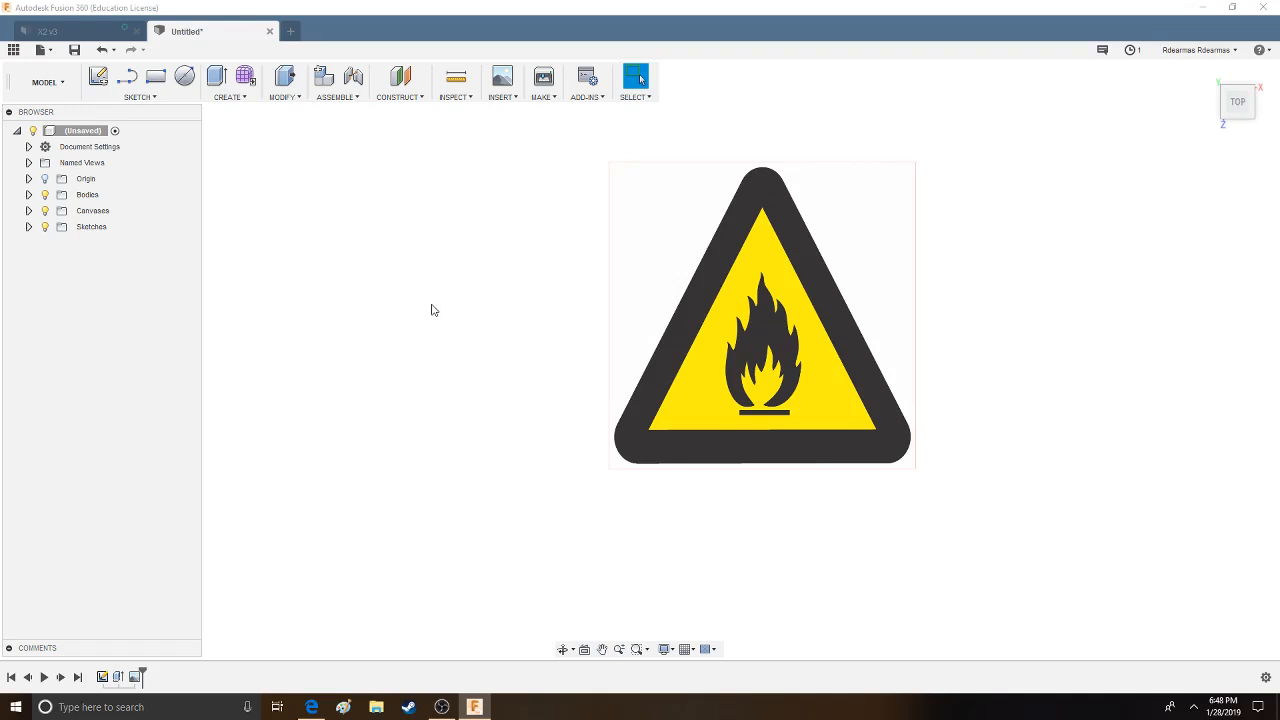
{"action": "left_click", "coordinate": [229, 98]}
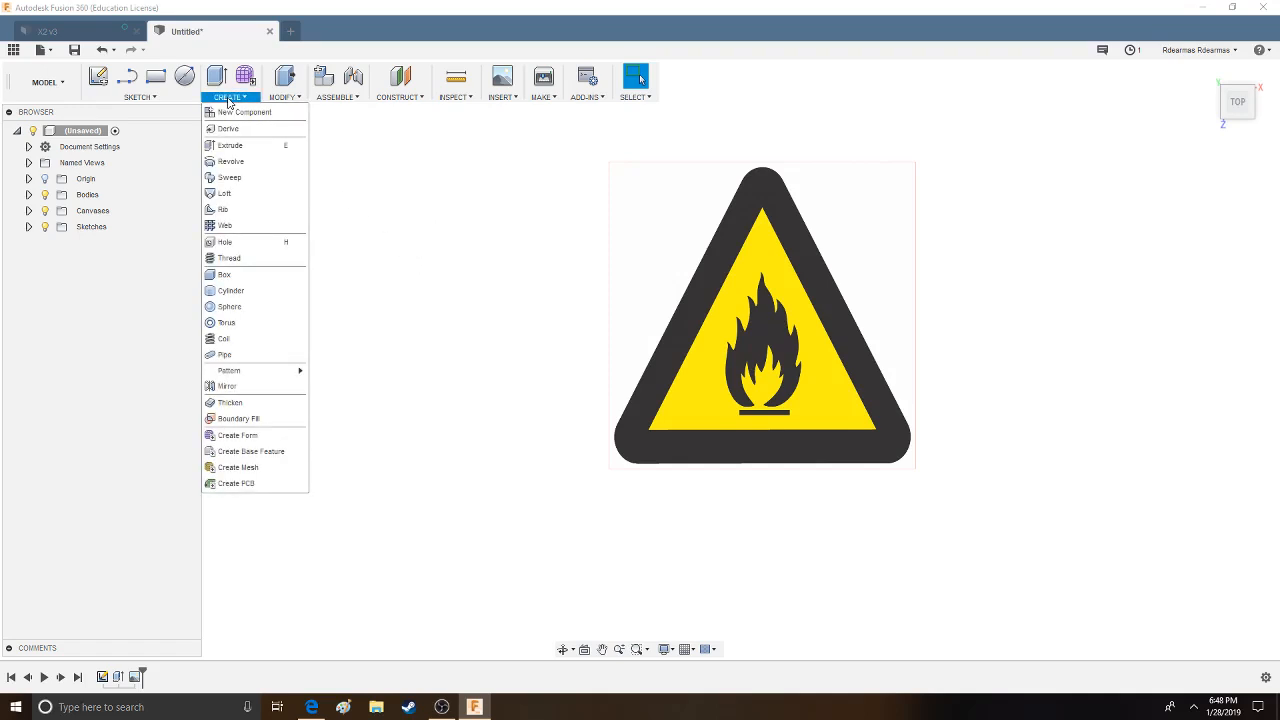
- Sketch a conic curve with rho 0.75 over the left half of the triangle's rounded top corner and finish the sketch
{"action": "left_click", "coordinate": [150, 97]}
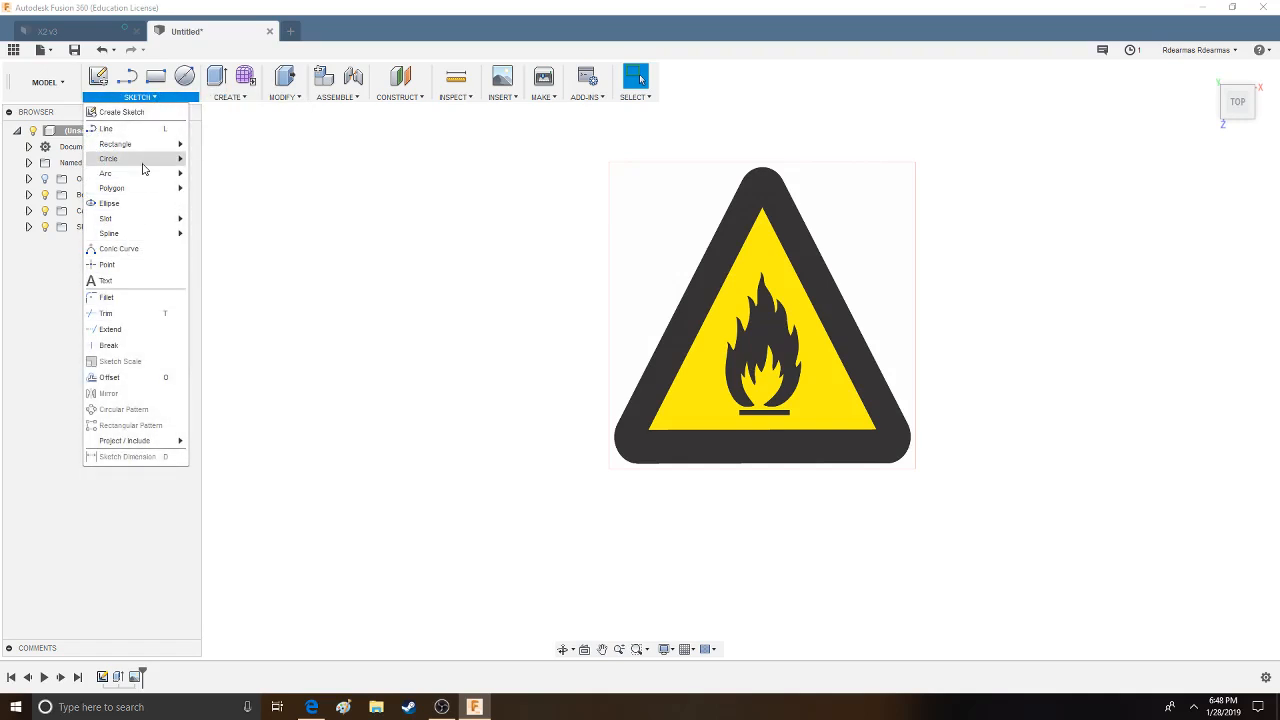
{"action": "left_click", "coordinate": [125, 249]}
{"action": "left_click", "coordinate": [617, 272]}
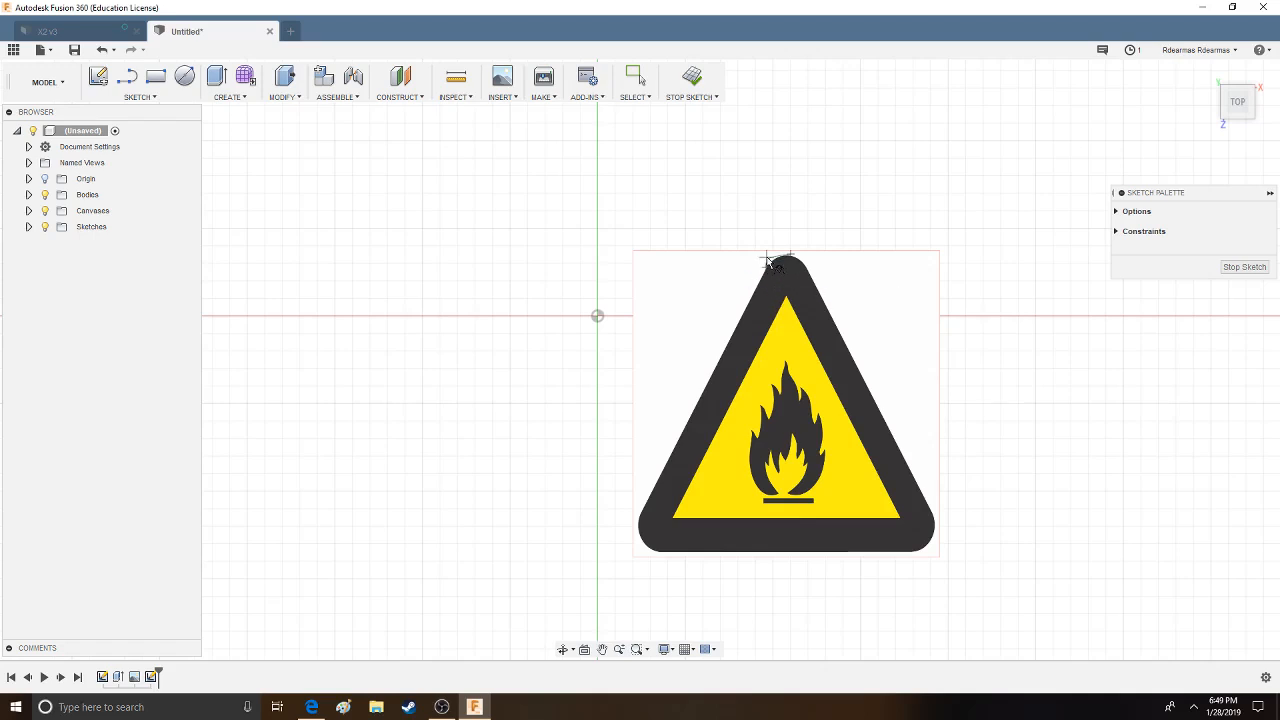
{"action": "left_click", "coordinate": [780, 263]}
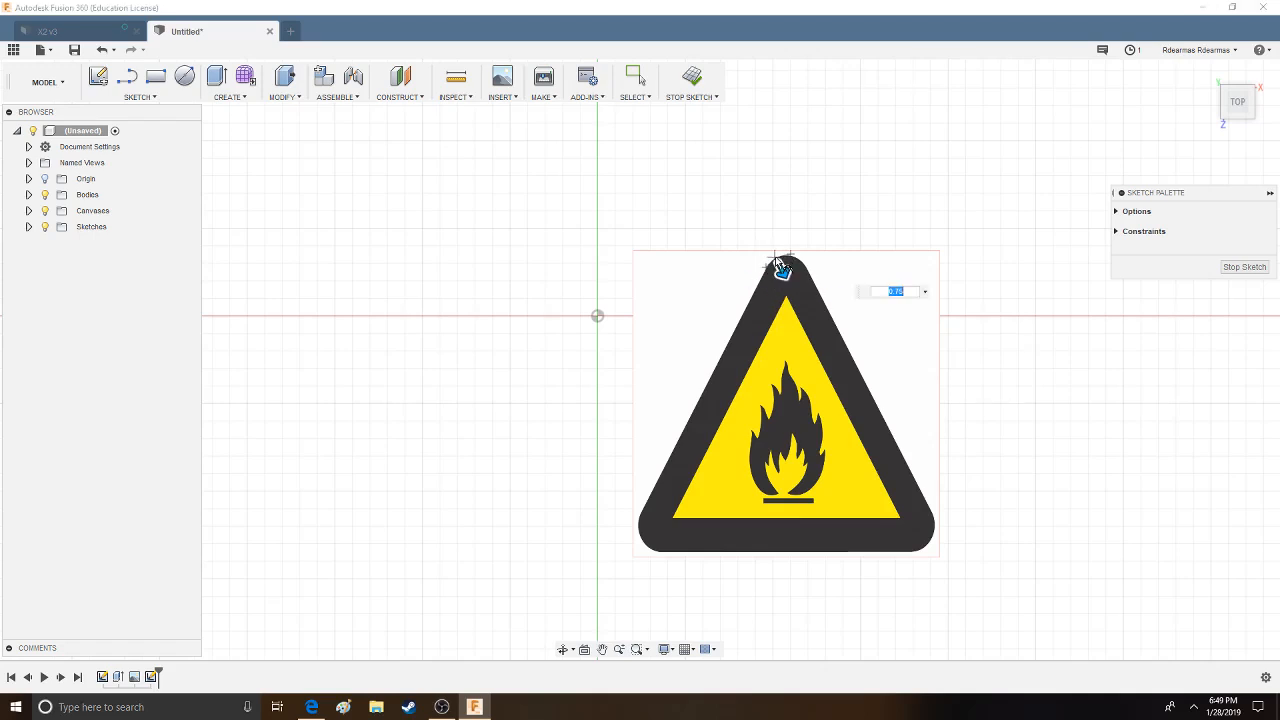
{"action": "left_click", "coordinate": [1243, 267]}
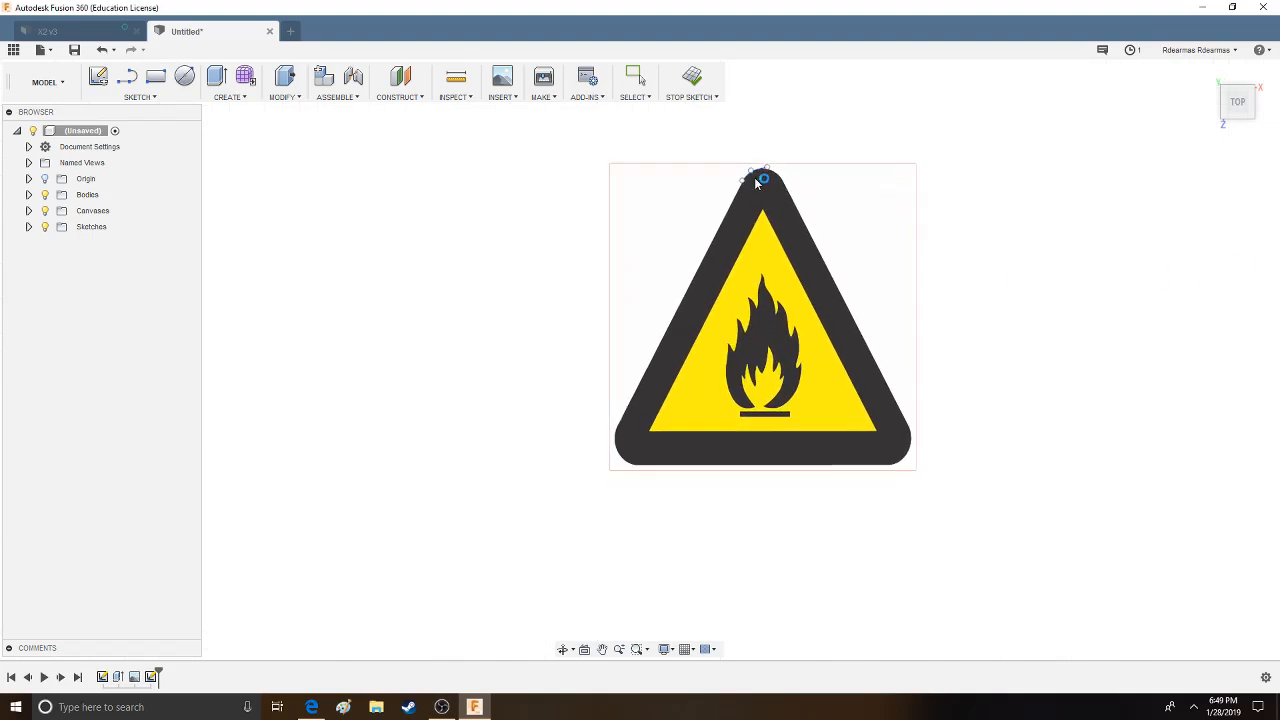
- Sketch a second conic curve with rho 0.75 over the right half of the rounded top corner and finish the sketch
{"action": "left_click", "coordinate": [140, 96]}
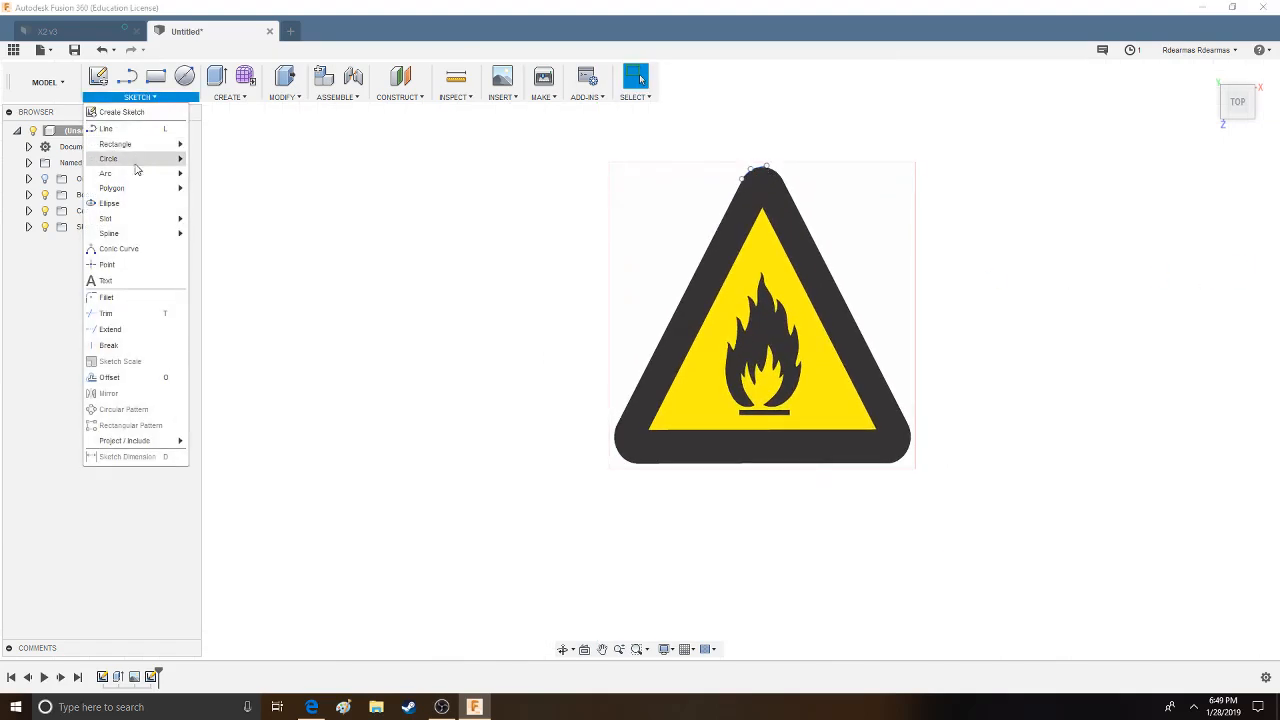
{"action": "left_click", "coordinate": [130, 234]}
{"action": "left_click", "coordinate": [631, 241]}
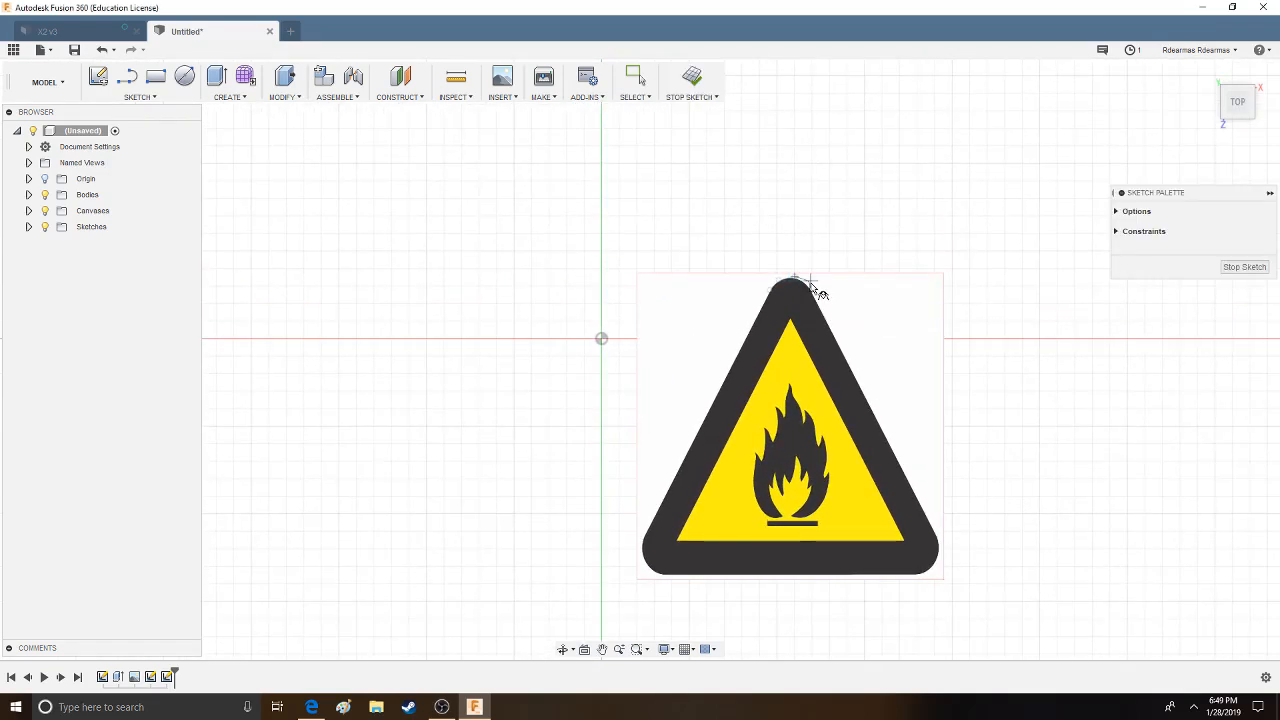
{"action": "left_click", "coordinate": [806, 287]}
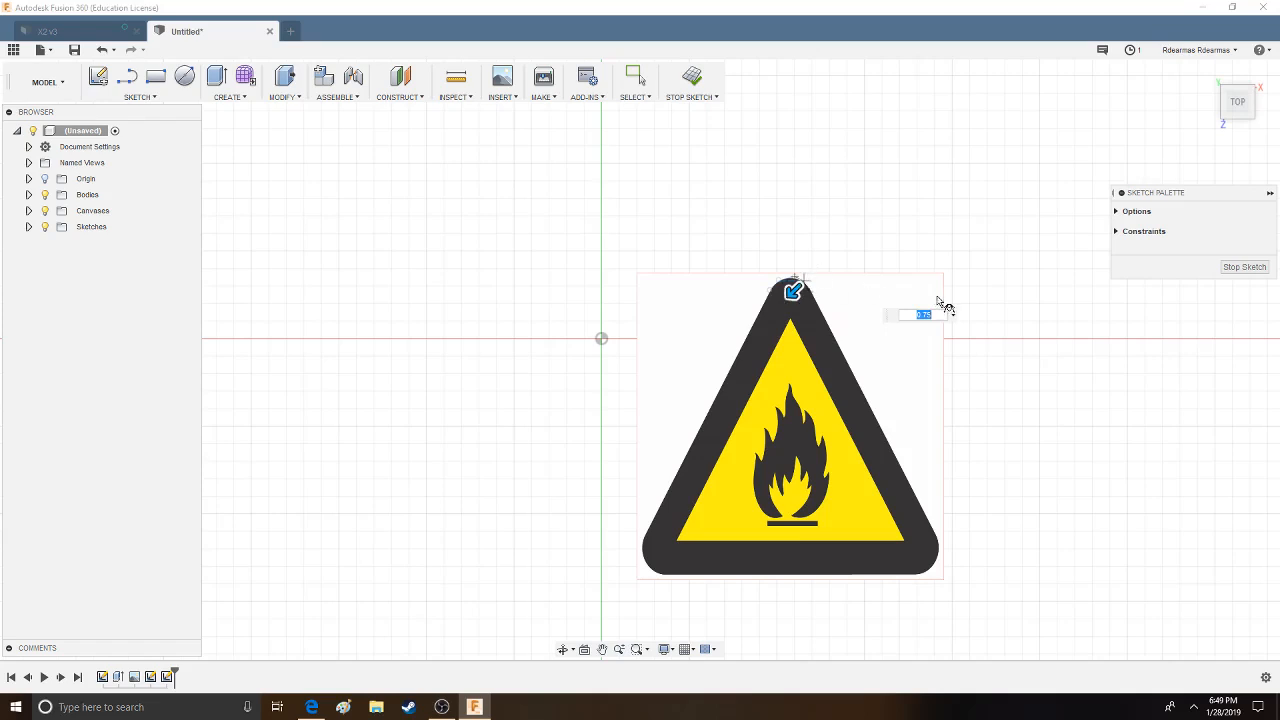
{"action": "left_click", "coordinate": [1225, 268]}
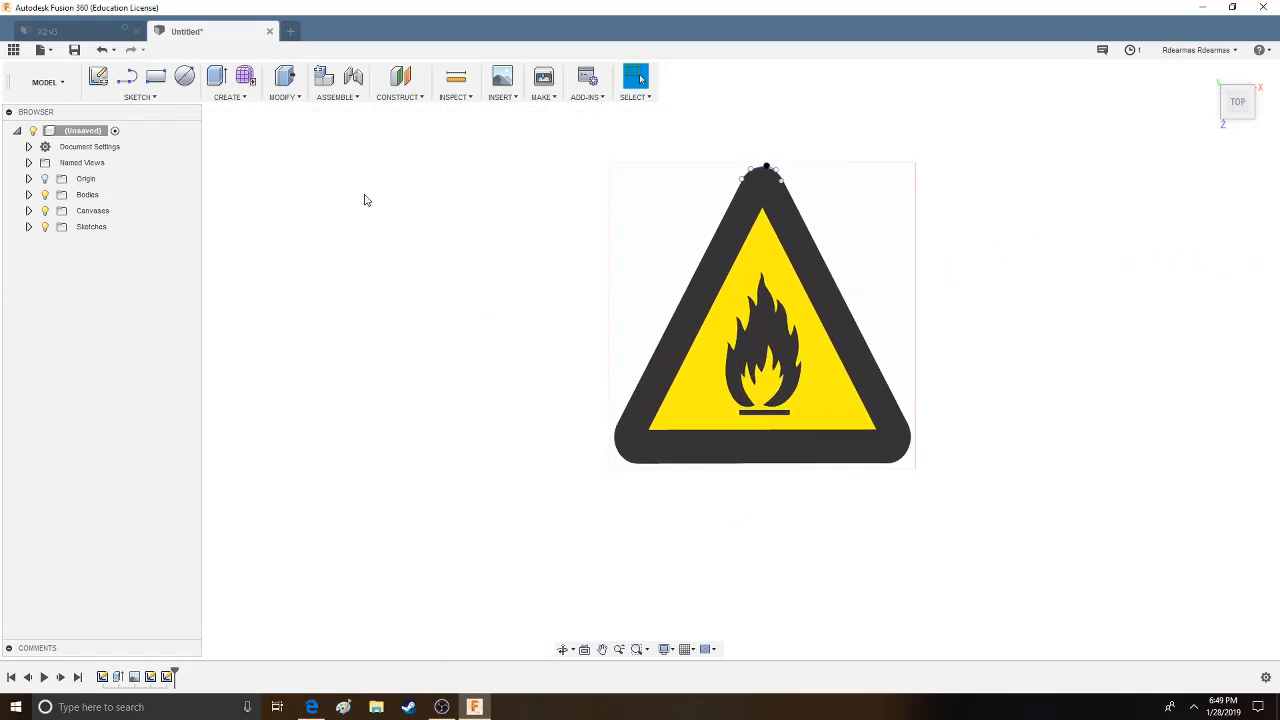
- In a new sketch, draw straight lines along the black triangle's right and left outer edges, from the rounded top to the lower corners
{"action": "left_click", "coordinate": [140, 97]}
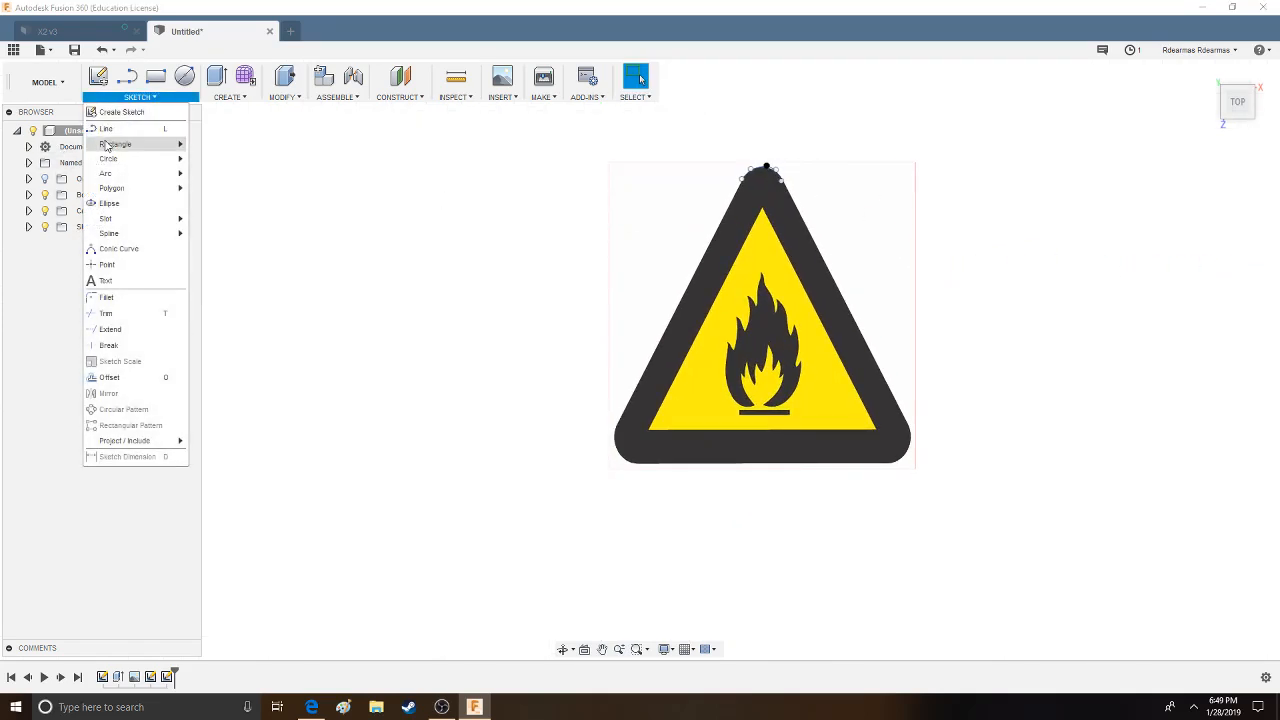
{"action": "left_click", "coordinate": [117, 133]}
{"action": "left_click", "coordinate": [632, 262]}
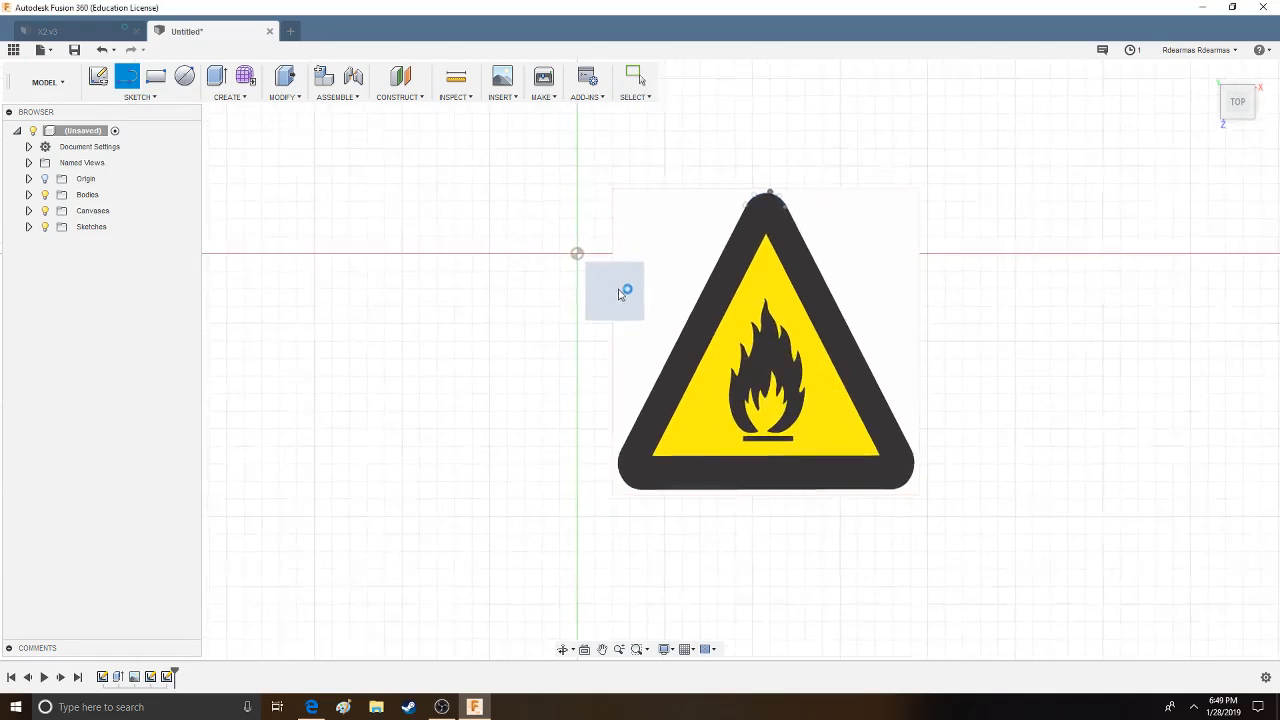
{"action": "left_click", "coordinate": [714, 234]}
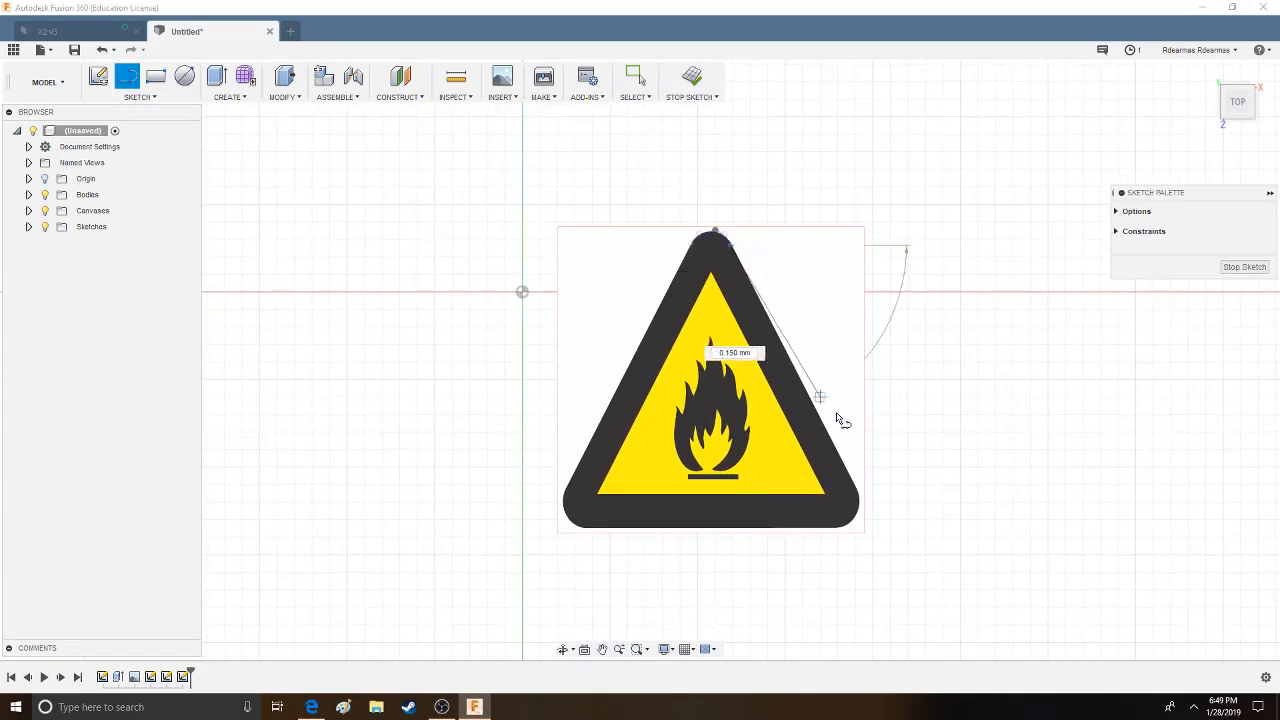
{"action": "left_click", "coordinate": [860, 491]}
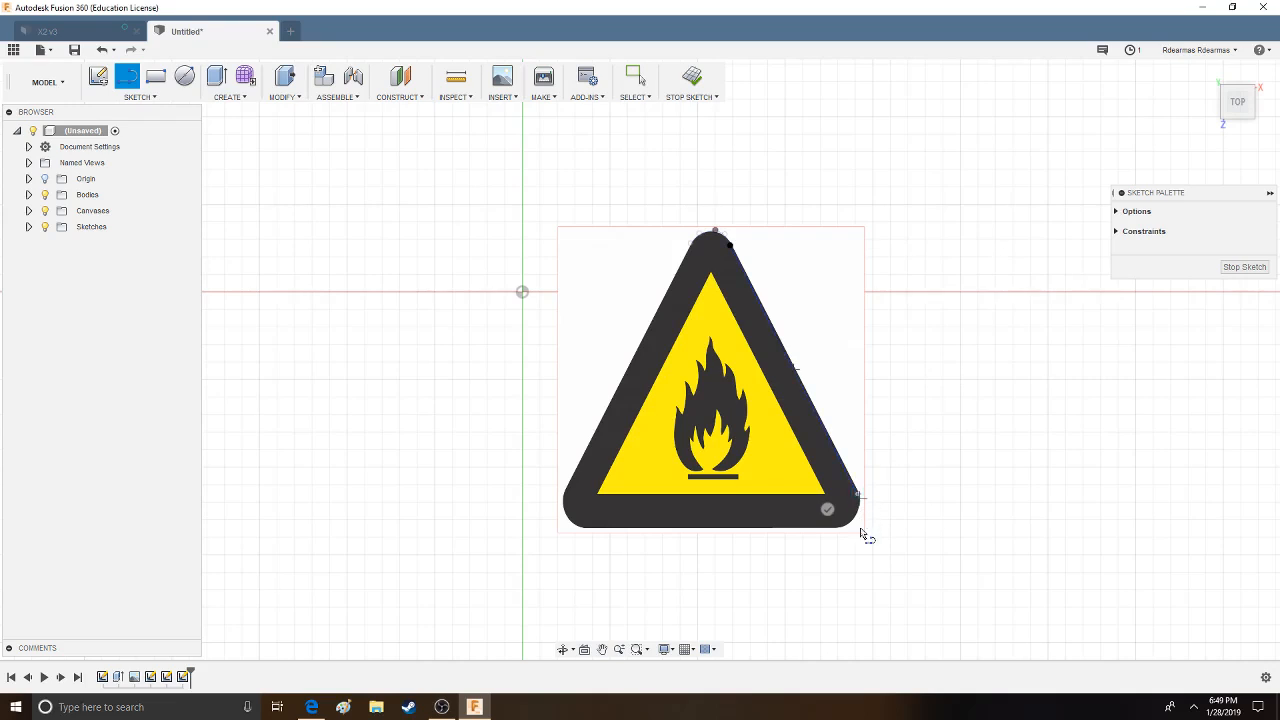
{"action": "key", "text": "Escape"}
{"action": "left_click", "coordinate": [690, 243]}
{"action": "left_click", "coordinate": [566, 491]}
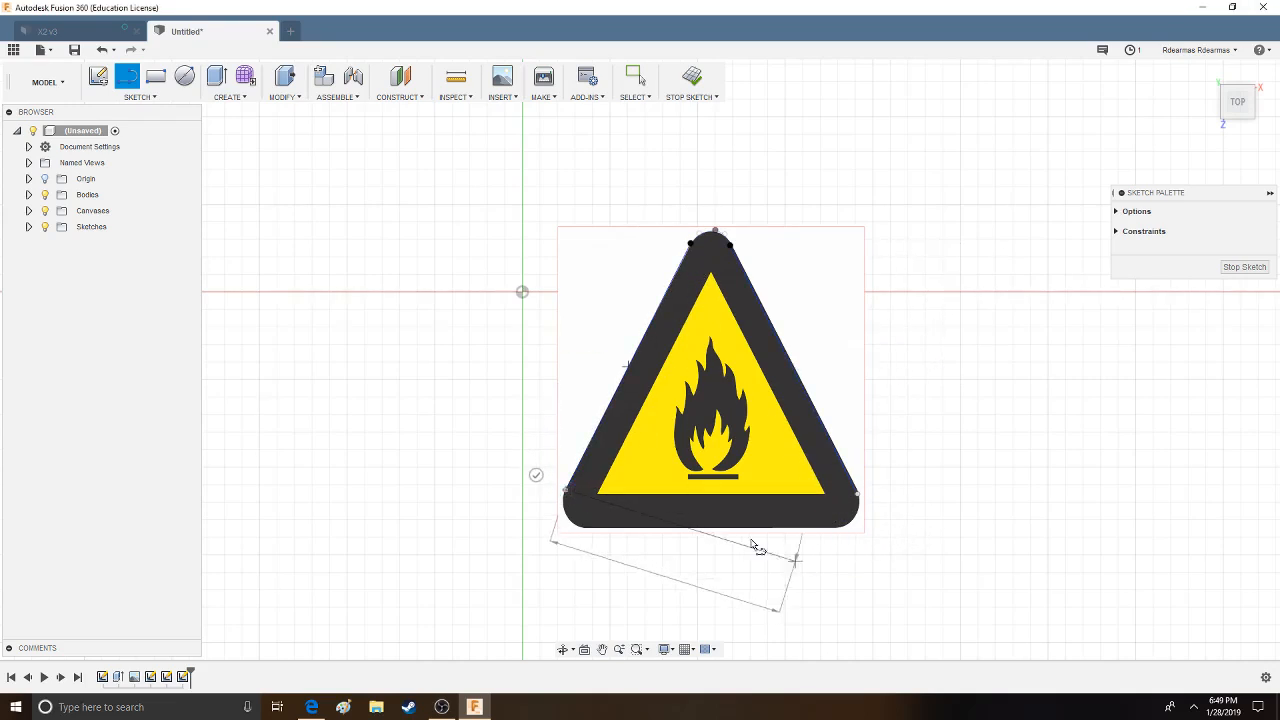
{"action": "key", "text": "Escape"}
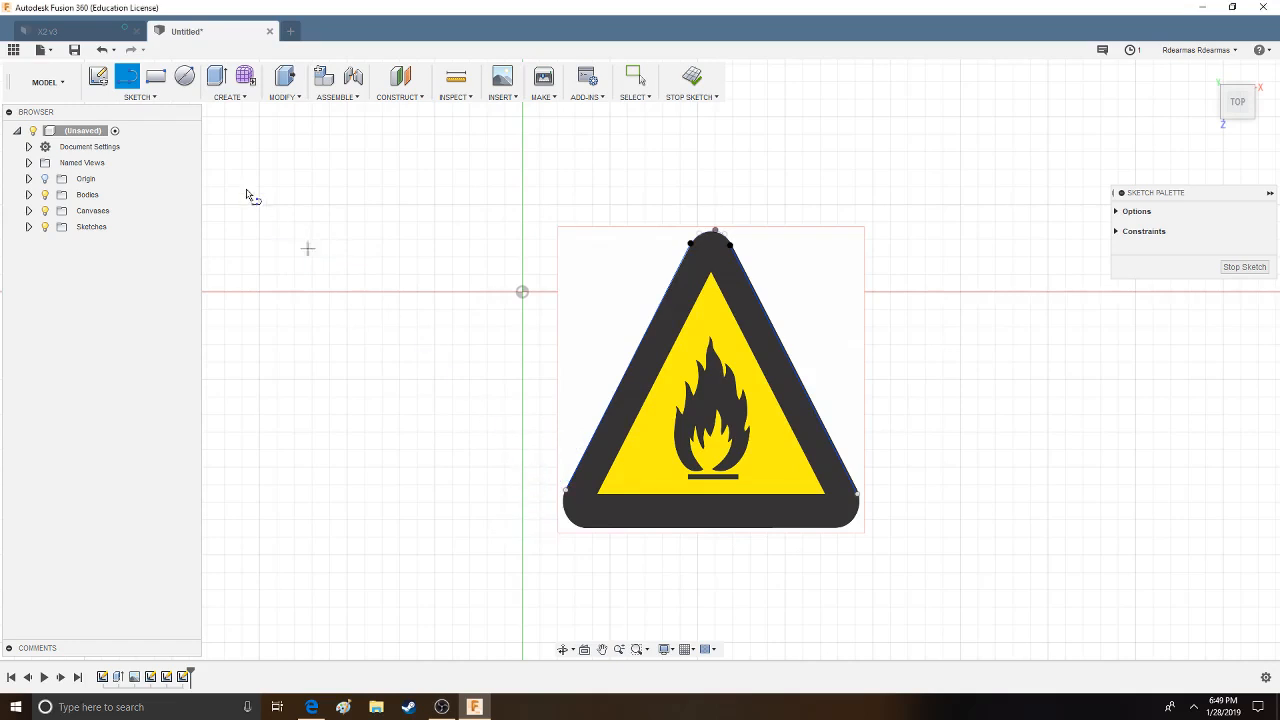
- Try to trace the triangle's rounded lower-left corner with a fit point spline, and undo it
{"action": "left_click", "coordinate": [150, 97]}
{"action": "mouse_move", "coordinate": [138, 237]}
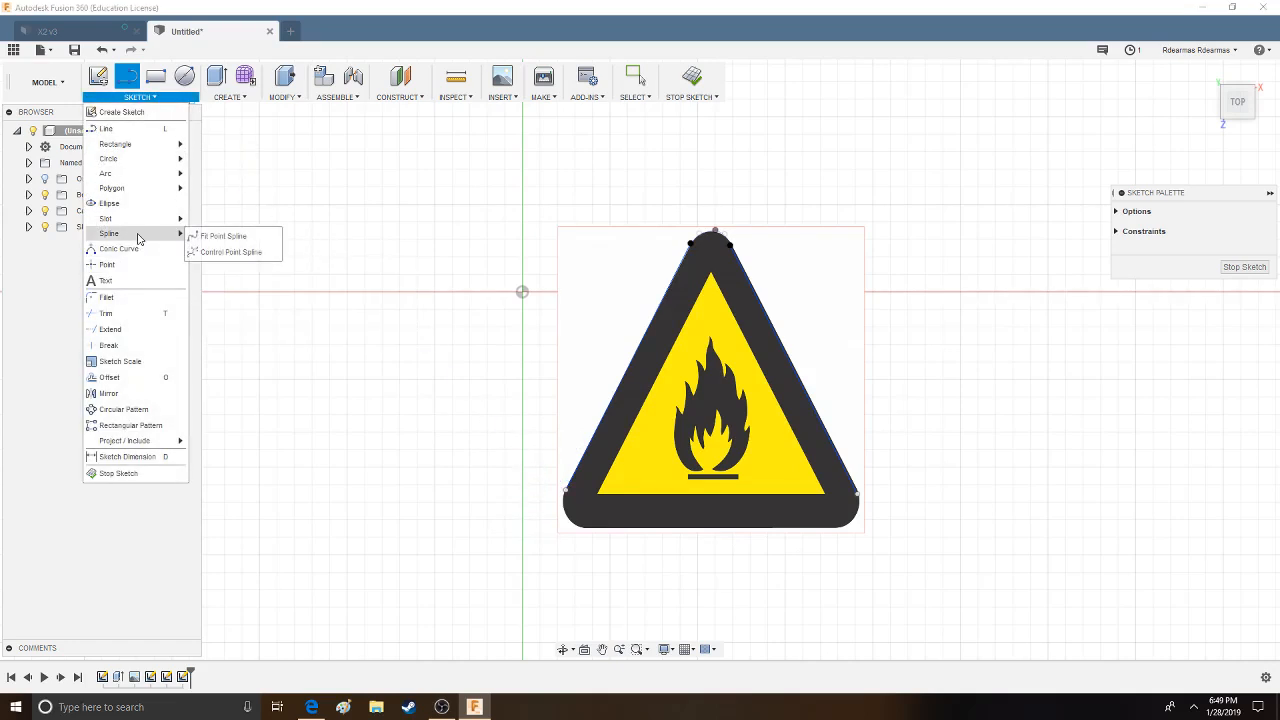
{"action": "left_click", "coordinate": [222, 237]}
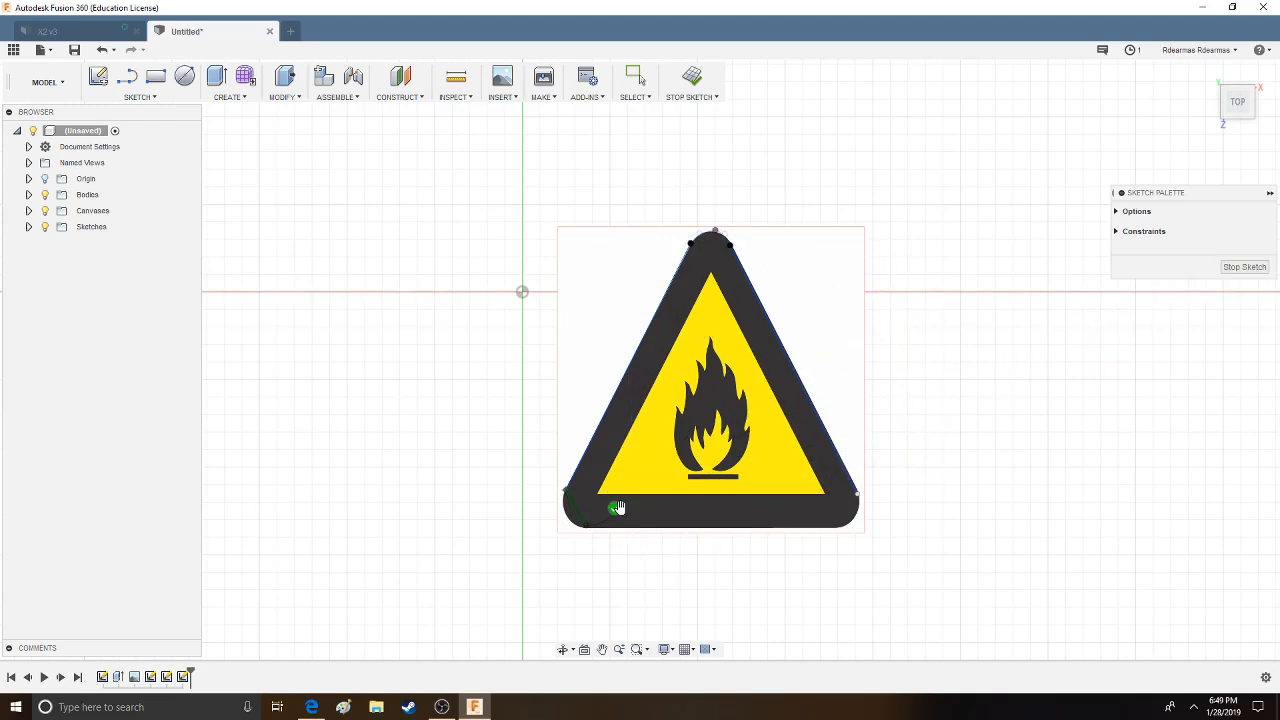
{"action": "left_click", "coordinate": [102, 50]}
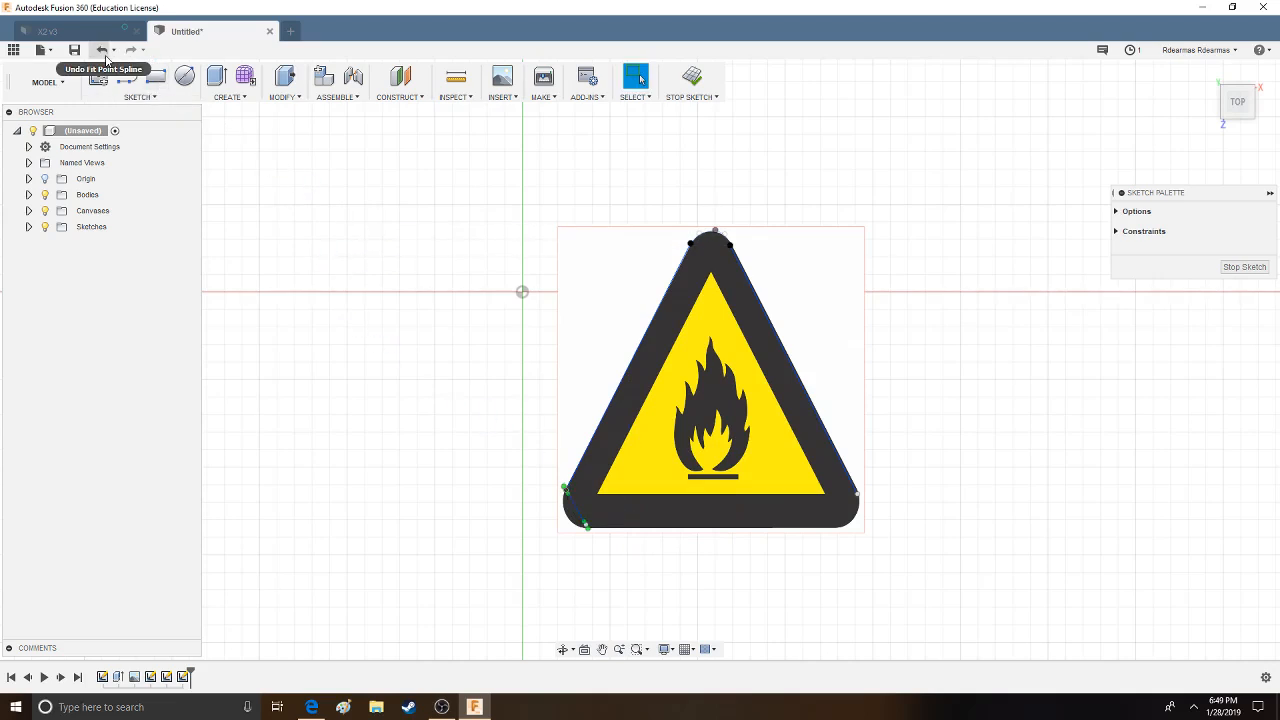
- Sketch a conic curve around the black triangle's rounded lower-left corner and finish the sketch
{"action": "left_click", "coordinate": [135, 97]}
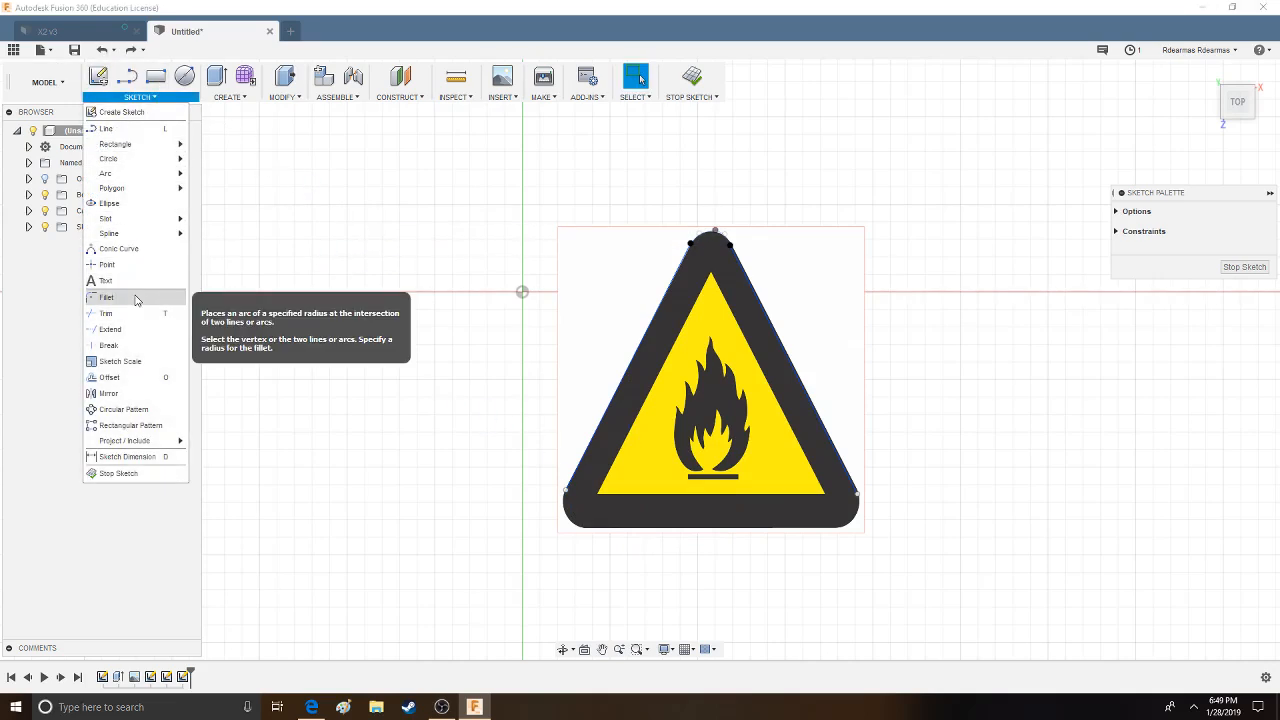
{"action": "left_click", "coordinate": [120, 248]}
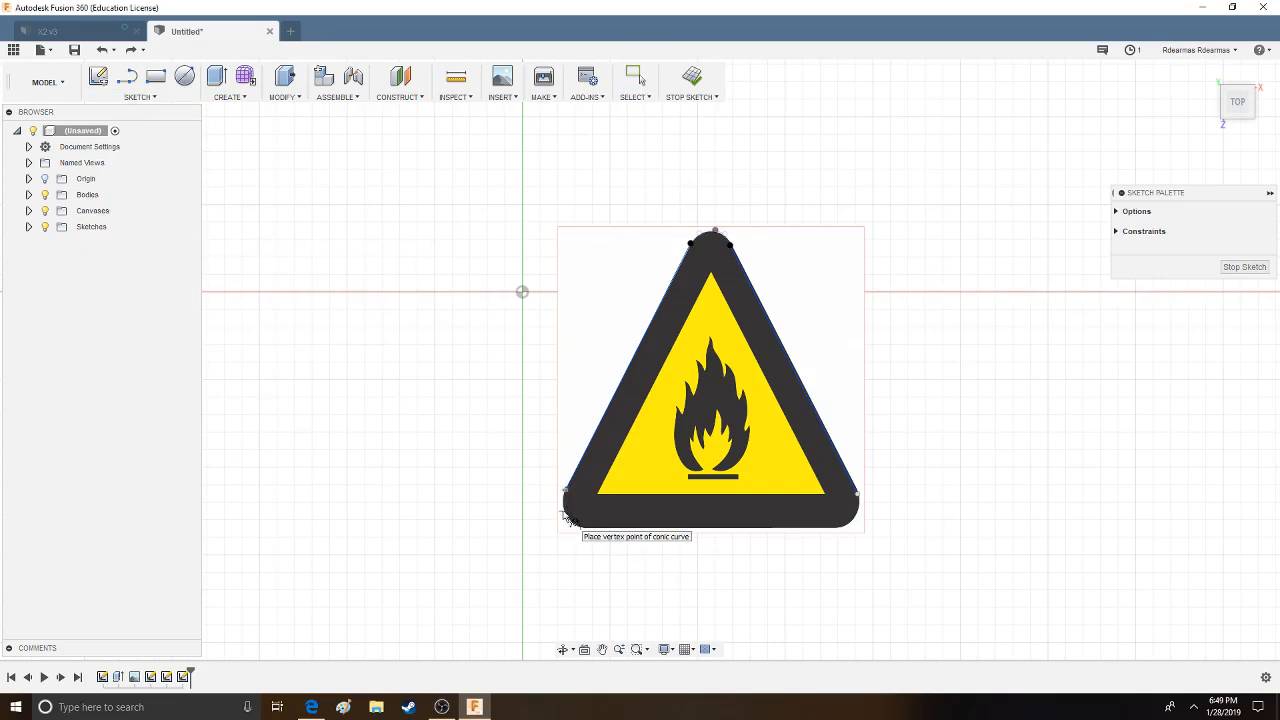
{"action": "left_click", "coordinate": [580, 503]}
{"action": "left_click_drag", "start_coordinate": [578, 506], "coordinate": [571, 509]}
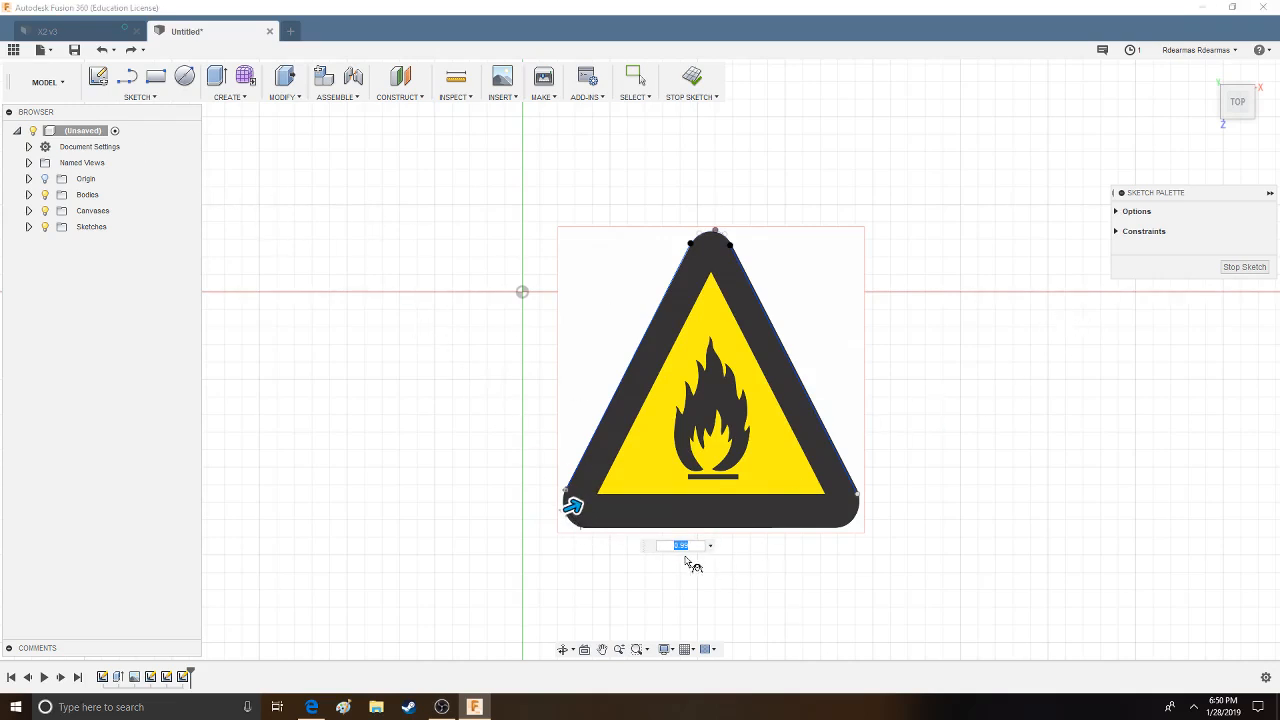
{"action": "left_click", "coordinate": [1244, 267]}
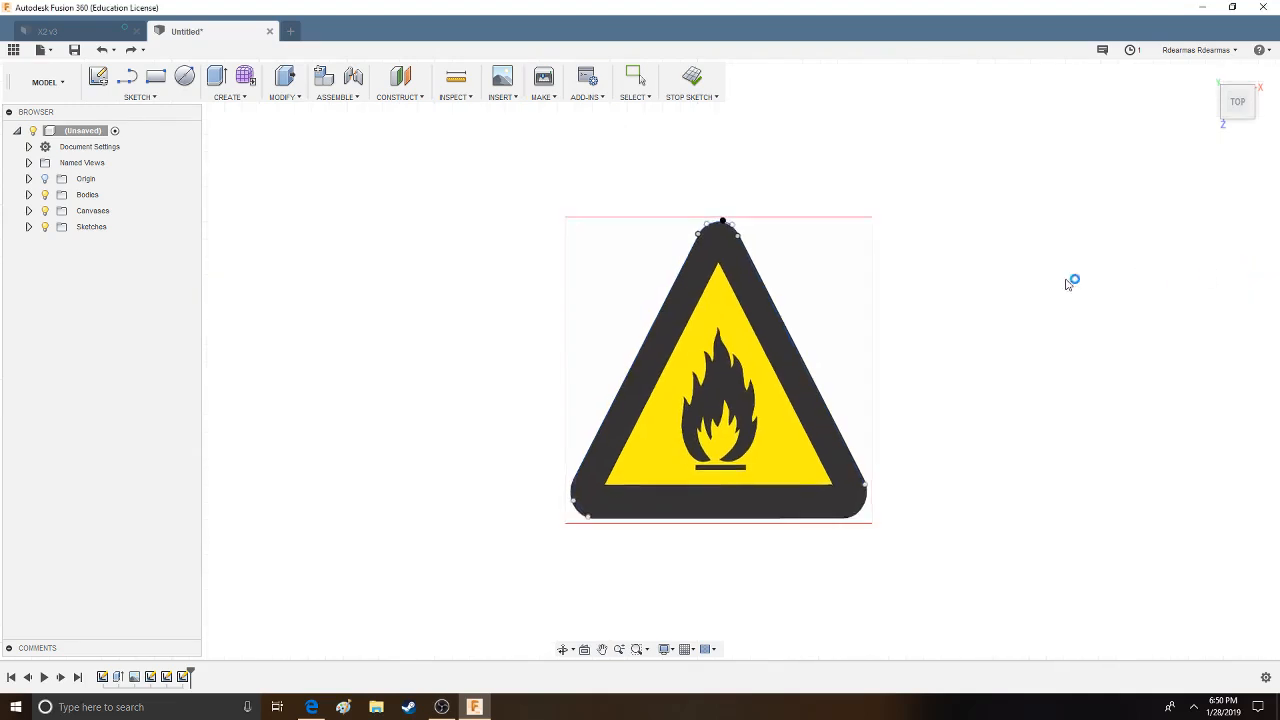
- In a new top-plane sketch, draw a conic curve around the triangle's rounded lower-right corner and finish the sketch
{"action": "left_click", "coordinate": [140, 96]}
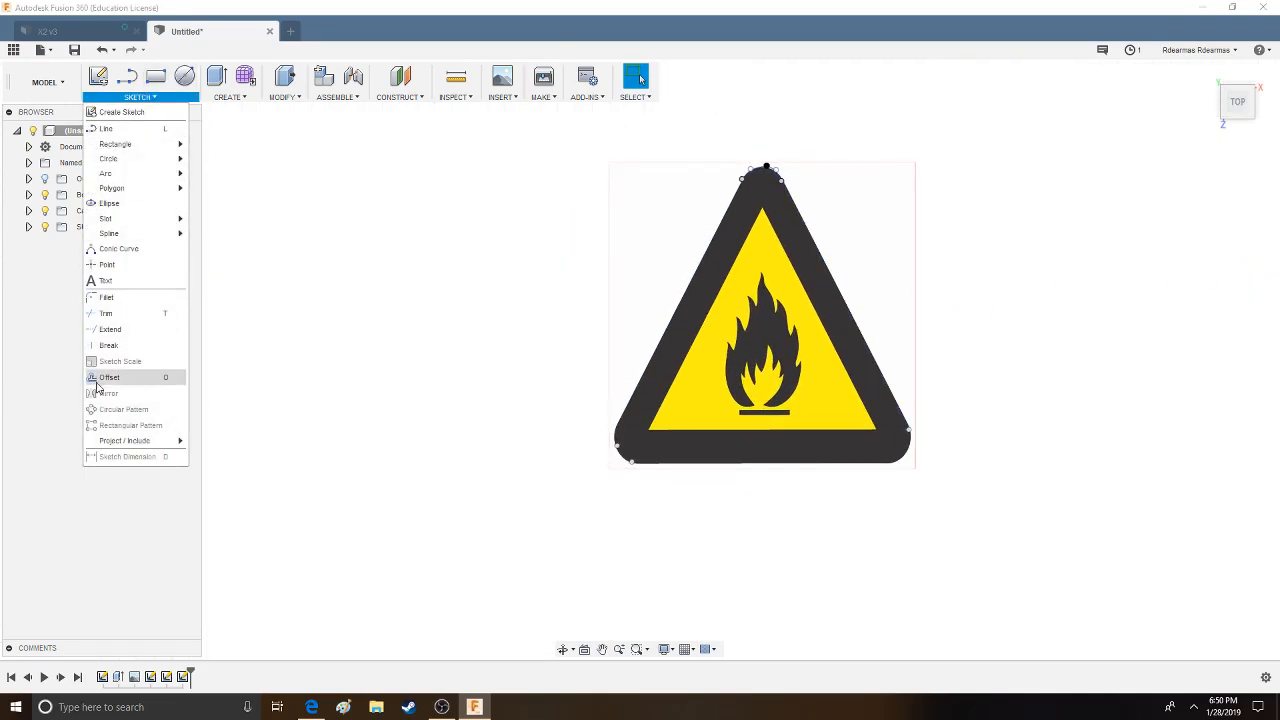
{"action": "left_click", "coordinate": [119, 248]}
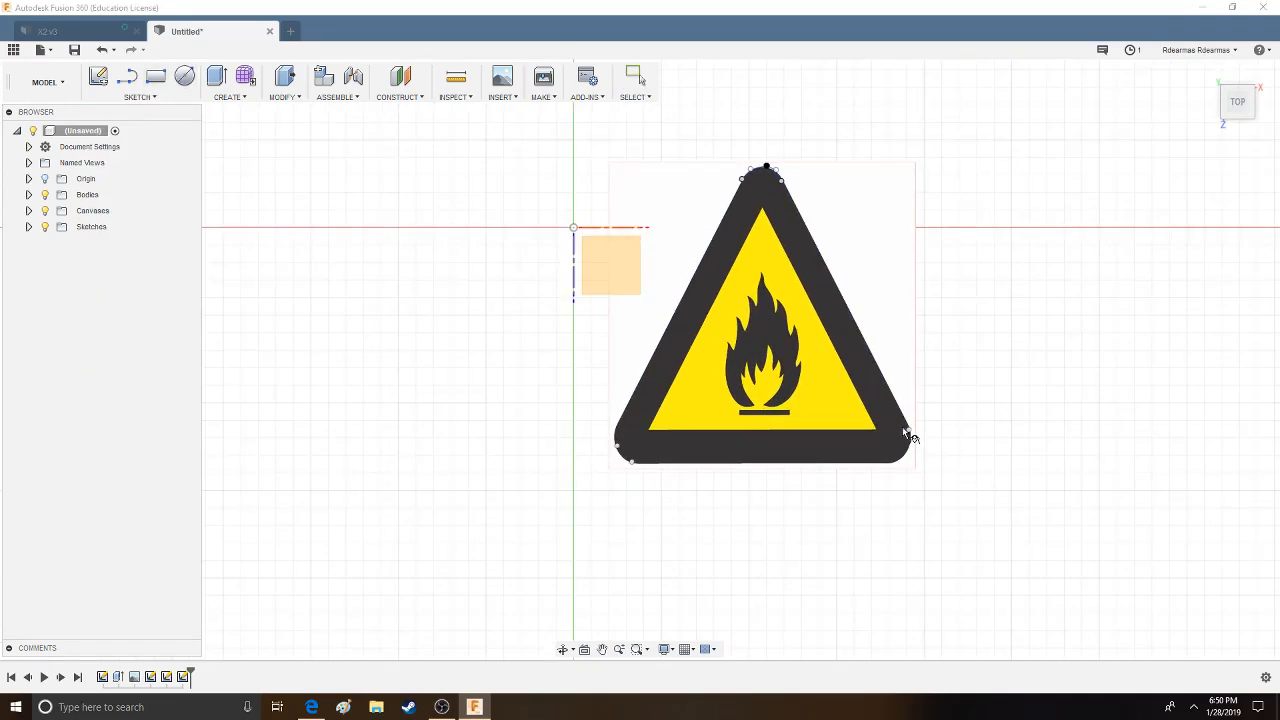
{"action": "left_click", "coordinate": [617, 266]}
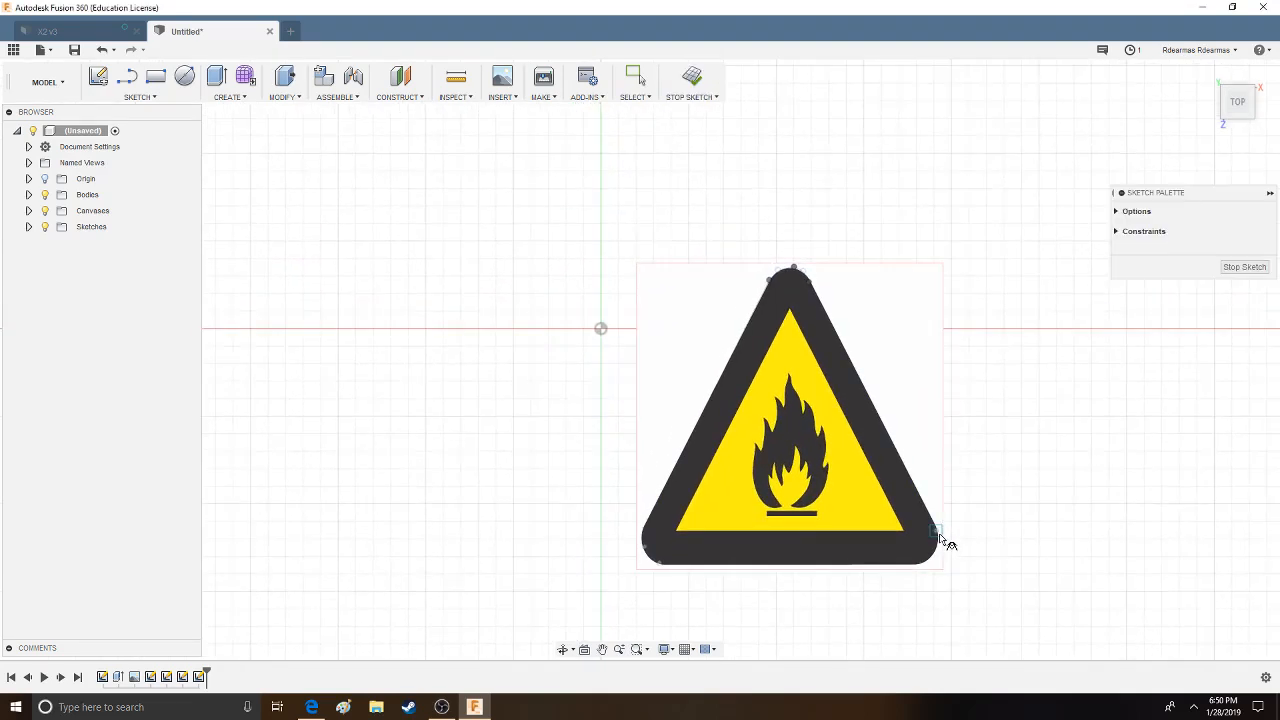
{"action": "left_click", "coordinate": [940, 557]}
{"action": "left_click", "coordinate": [1244, 266]}
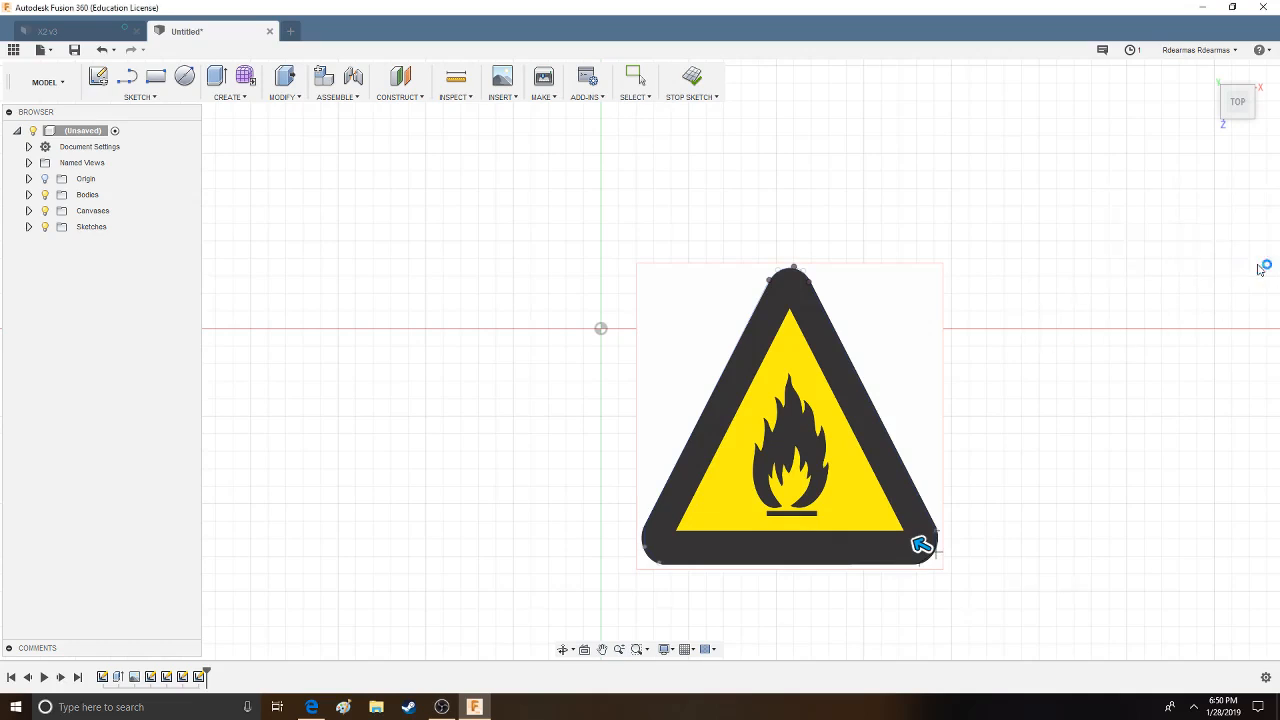
- In a new top-plane sketch, draw a straight line along the black triangle's bottom edge between the two rounded corners
{"action": "key", "text": "l"}
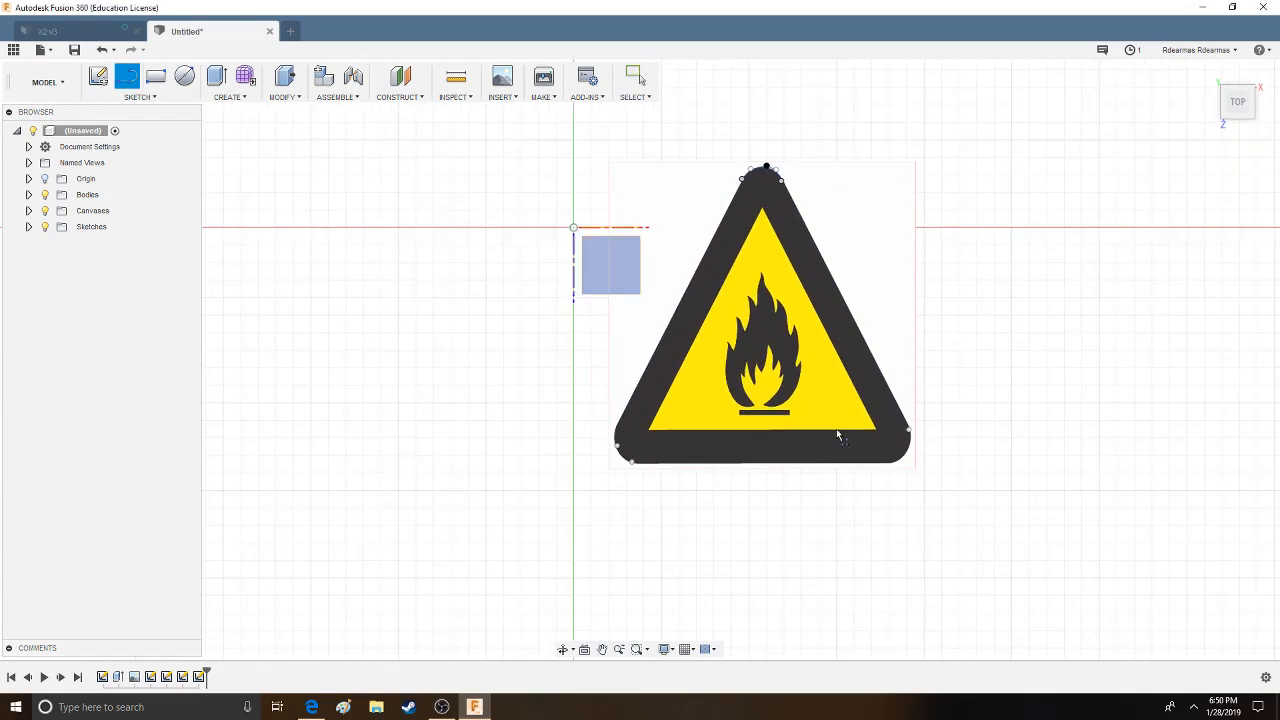
{"action": "left_click", "coordinate": [843, 440]}
{"action": "left_click", "coordinate": [893, 530]}
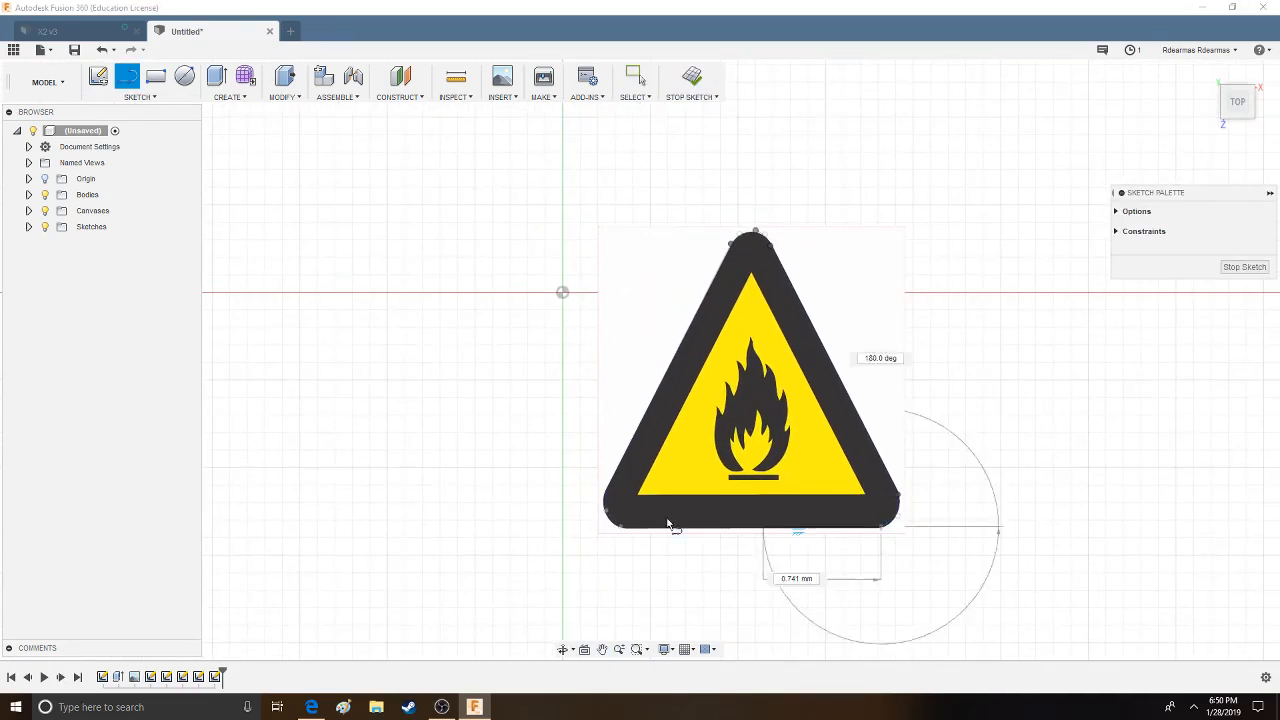
{"action": "left_click", "coordinate": [620, 527]}
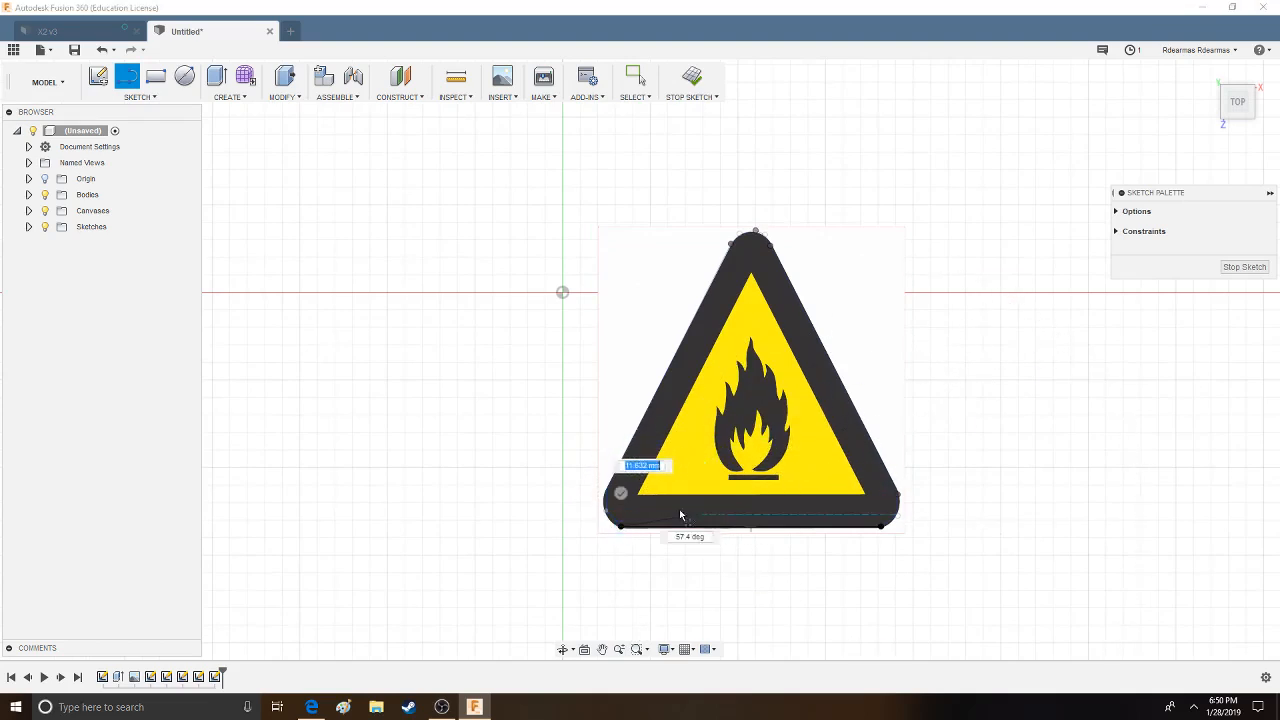
{"action": "left_click", "coordinate": [620, 493]}
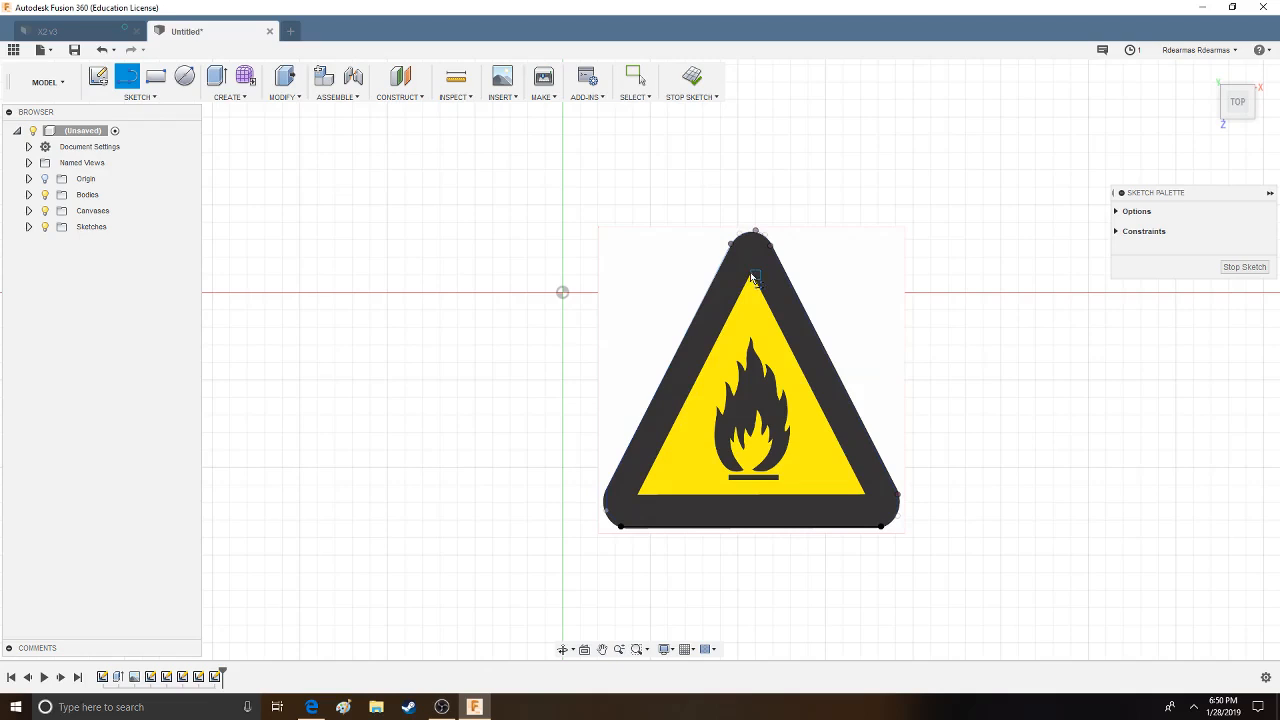
- Trace the inner yellow triangle with three connected lines through its corners, closing the outline at the apex
{"action": "scroll", "coordinate": [766, 286], "scroll_direction": "down", "scroll_amount": 2}
{"action": "scroll", "coordinate": [755, 272], "scroll_direction": "up", "scroll_amount": 5}
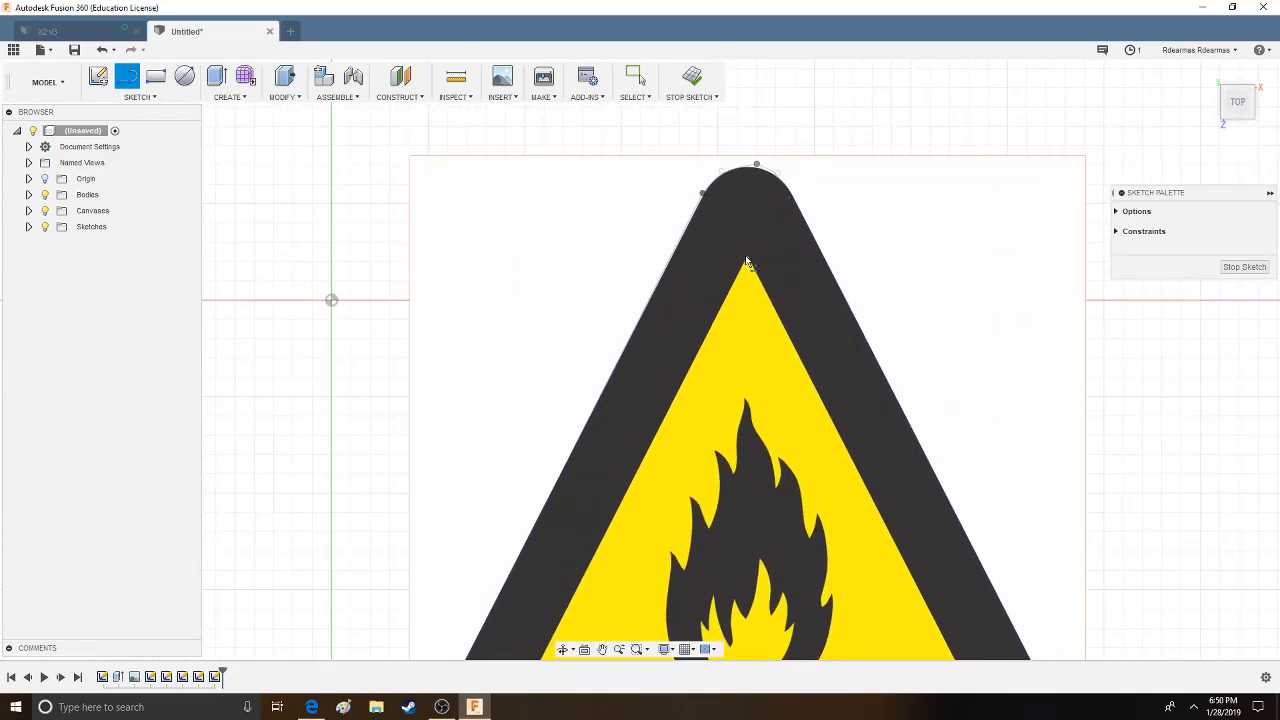
{"action": "left_click", "coordinate": [747, 260]}
{"action": "middle_click_drag", "start_coordinate": [691, 406], "coordinate": [733, 153]}
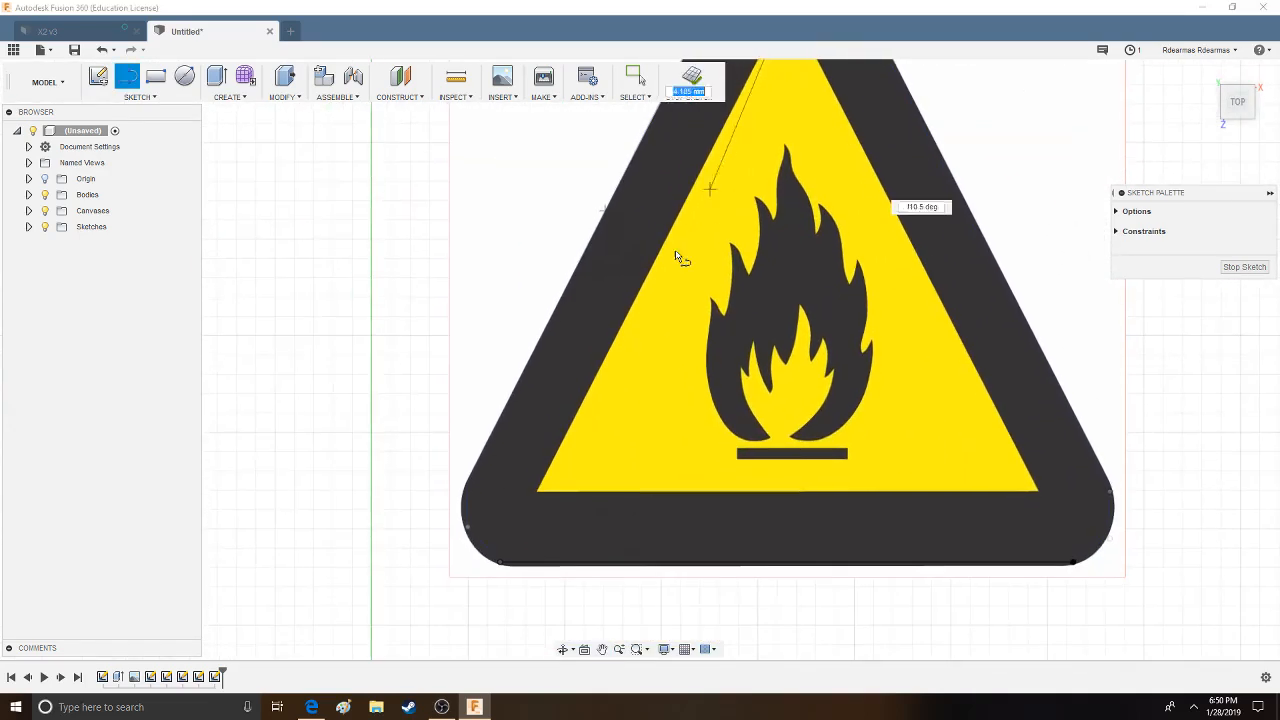
{"action": "left_click", "coordinate": [540, 494]}
{"action": "left_click", "coordinate": [1038, 492]}
{"action": "middle_click_drag", "start_coordinate": [840, 150], "coordinate": [892, 266]}
{"action": "left_click", "coordinate": [840, 122]}
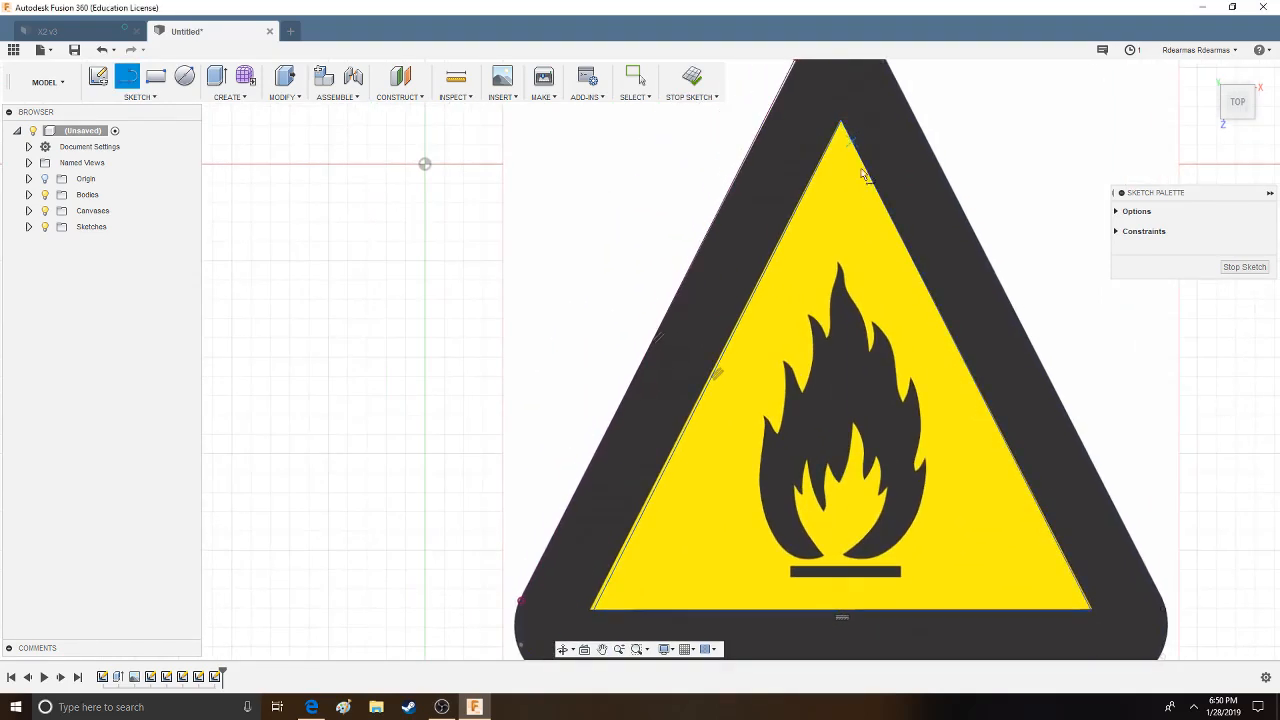
- Draw a closed square about 0.7 mm wide at the base of the flame as the exclamation mark's dot
{"action": "scroll", "coordinate": [1070, 448], "scroll_direction": "down", "scroll_amount": 5}
{"action": "middle_click_drag", "start_coordinate": [1097, 423], "coordinate": [960, 337]}
{"action": "scroll", "coordinate": [918, 293], "scroll_direction": "up", "scroll_amount": 2}
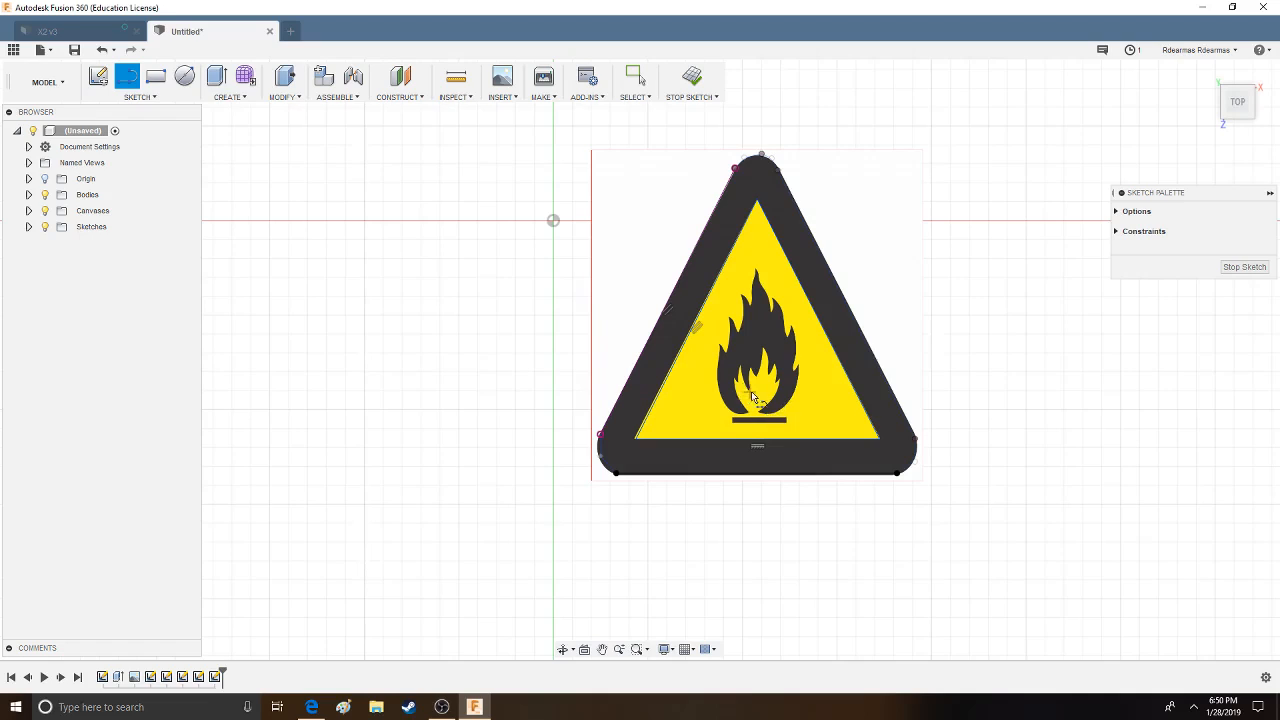
{"action": "scroll", "coordinate": [737, 421], "scroll_direction": "down", "scroll_amount": 1}
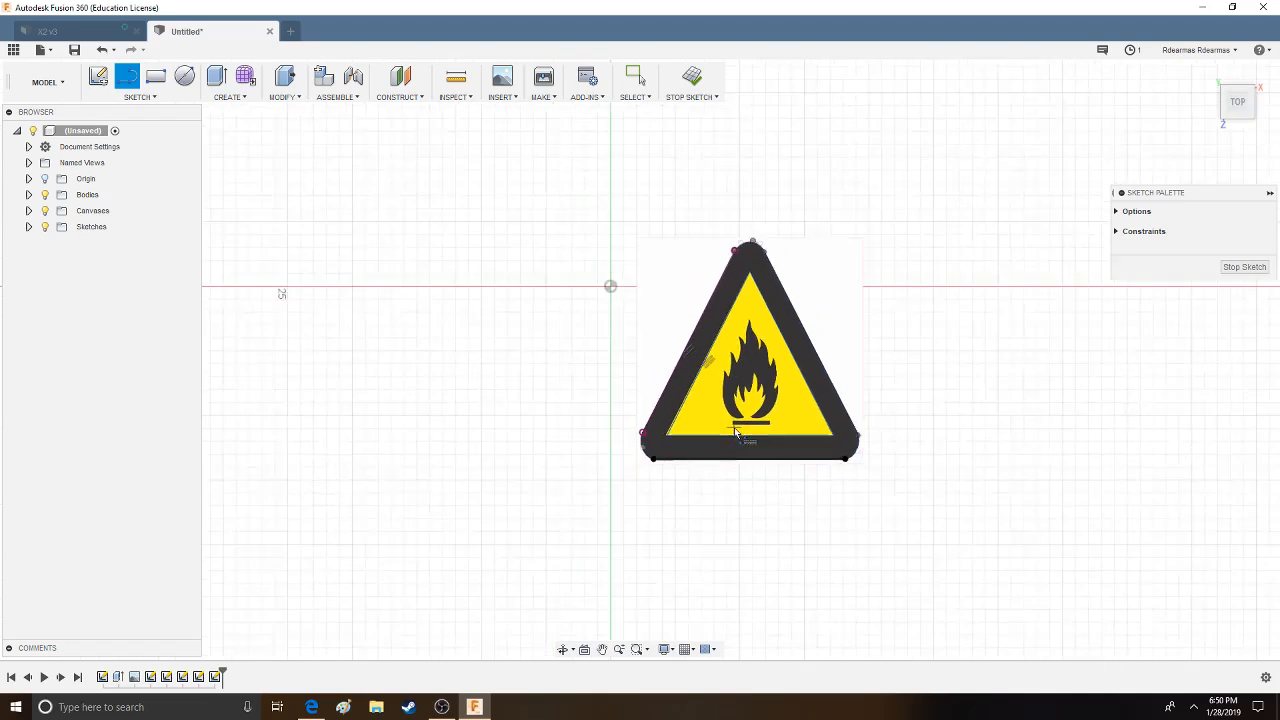
{"action": "scroll", "coordinate": [740, 420], "scroll_direction": "up", "scroll_amount": 5}
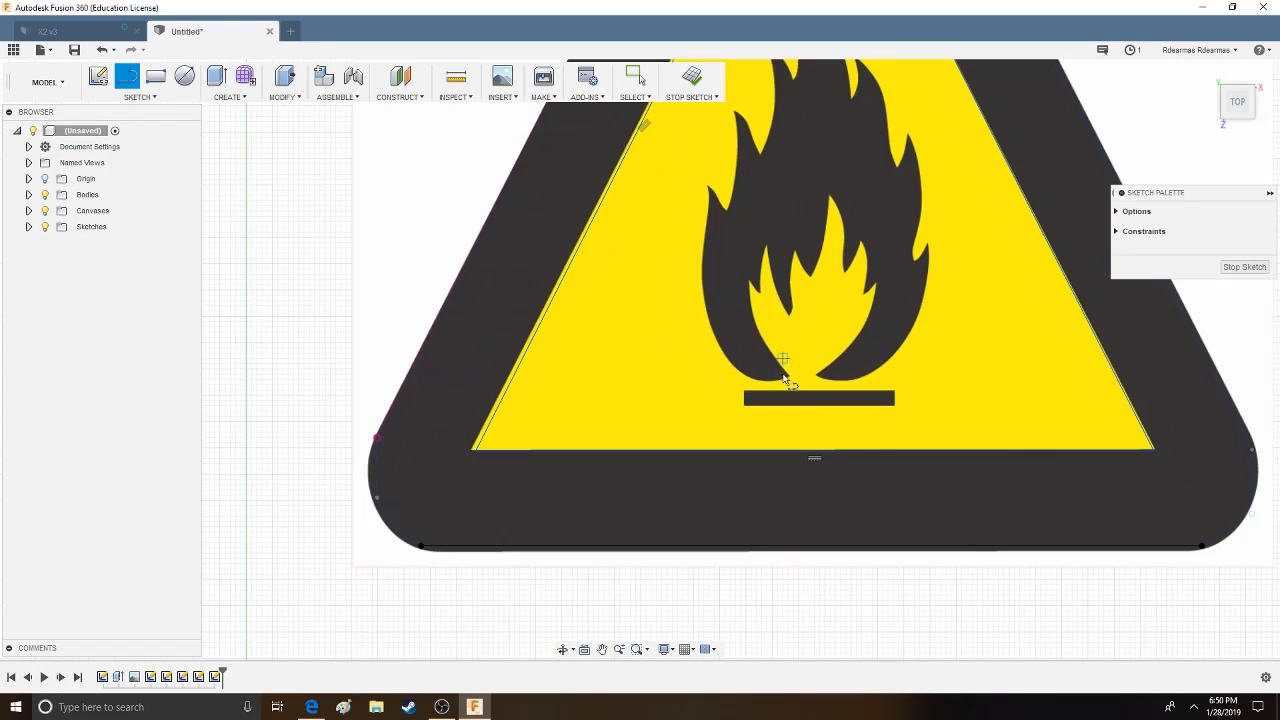
{"action": "left_click", "coordinate": [788, 332]}
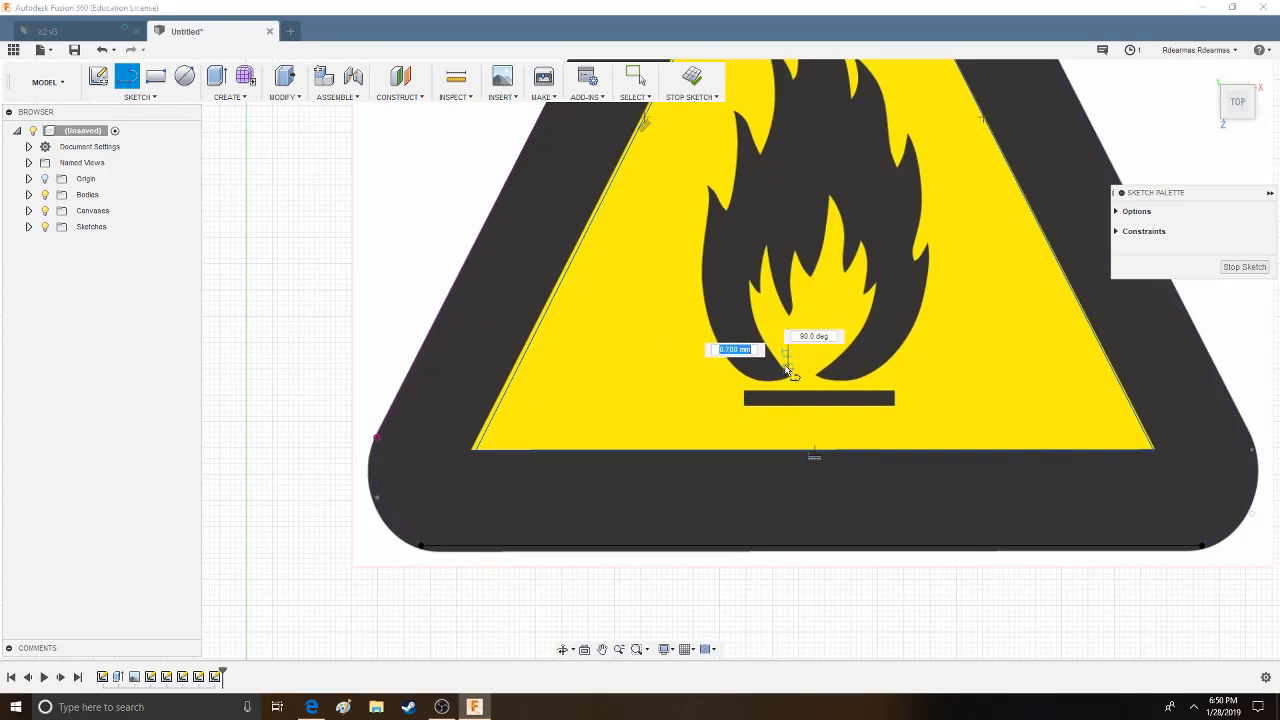
{"action": "left_click", "coordinate": [826, 370]}
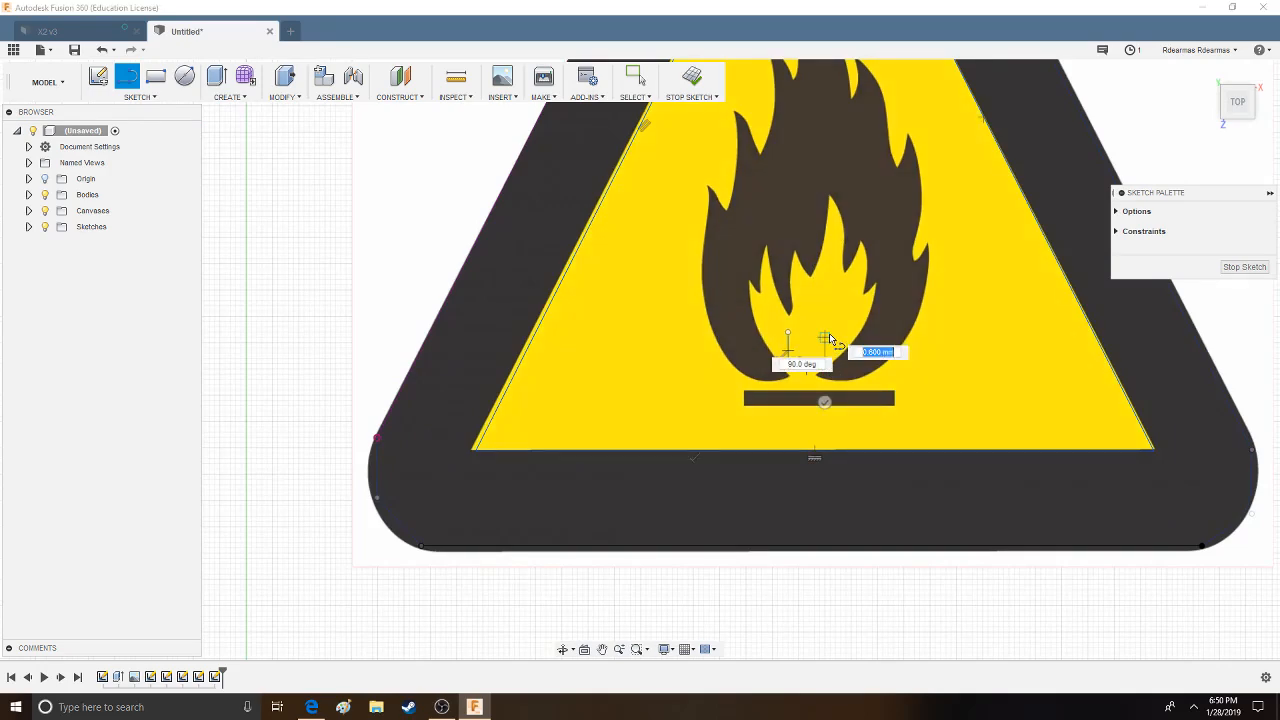
{"action": "left_click", "coordinate": [825, 333]}
{"action": "left_click", "coordinate": [788, 332]}
- Draw a tall rectangle about 0.7 mm wide and 6.5 mm high above the square and finish the sketch
{"action": "scroll", "coordinate": [868, 286], "scroll_direction": "up", "scroll_amount": 3}
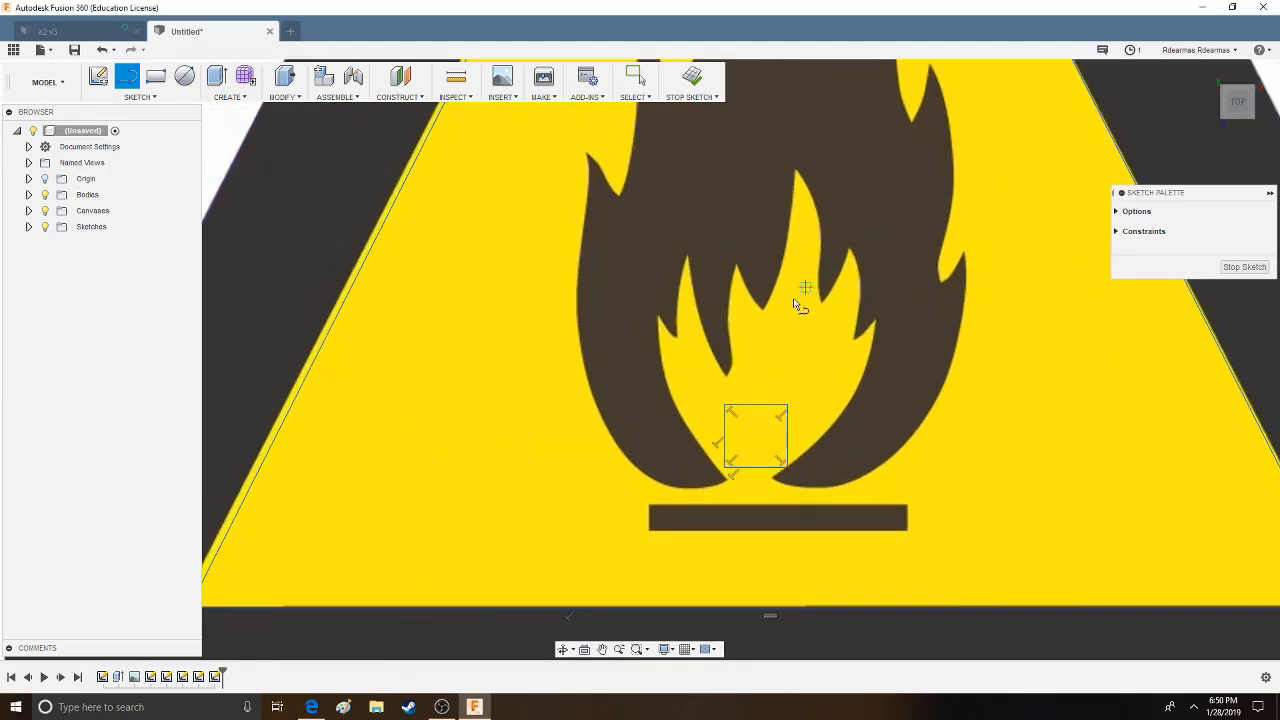
{"action": "scroll", "coordinate": [797, 358], "scroll_direction": "down", "scroll_amount": 5}
{"action": "left_click", "coordinate": [791, 360]}
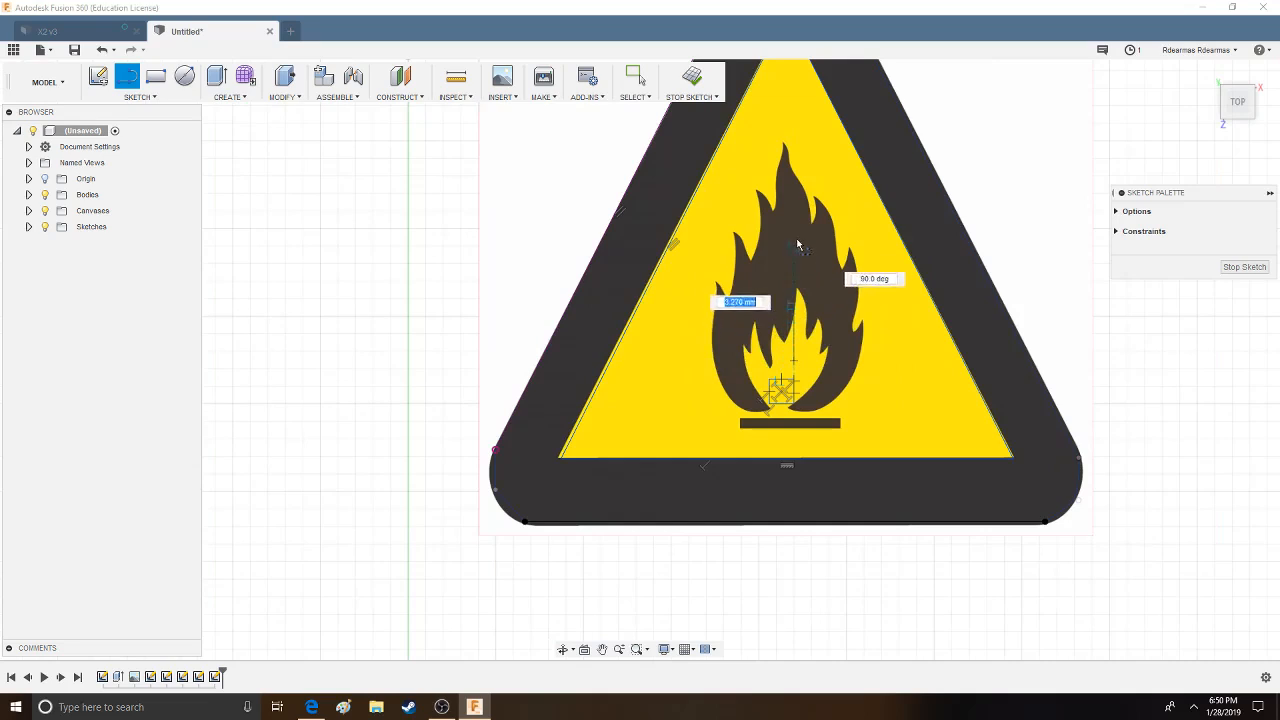
{"action": "left_click", "coordinate": [793, 133]}
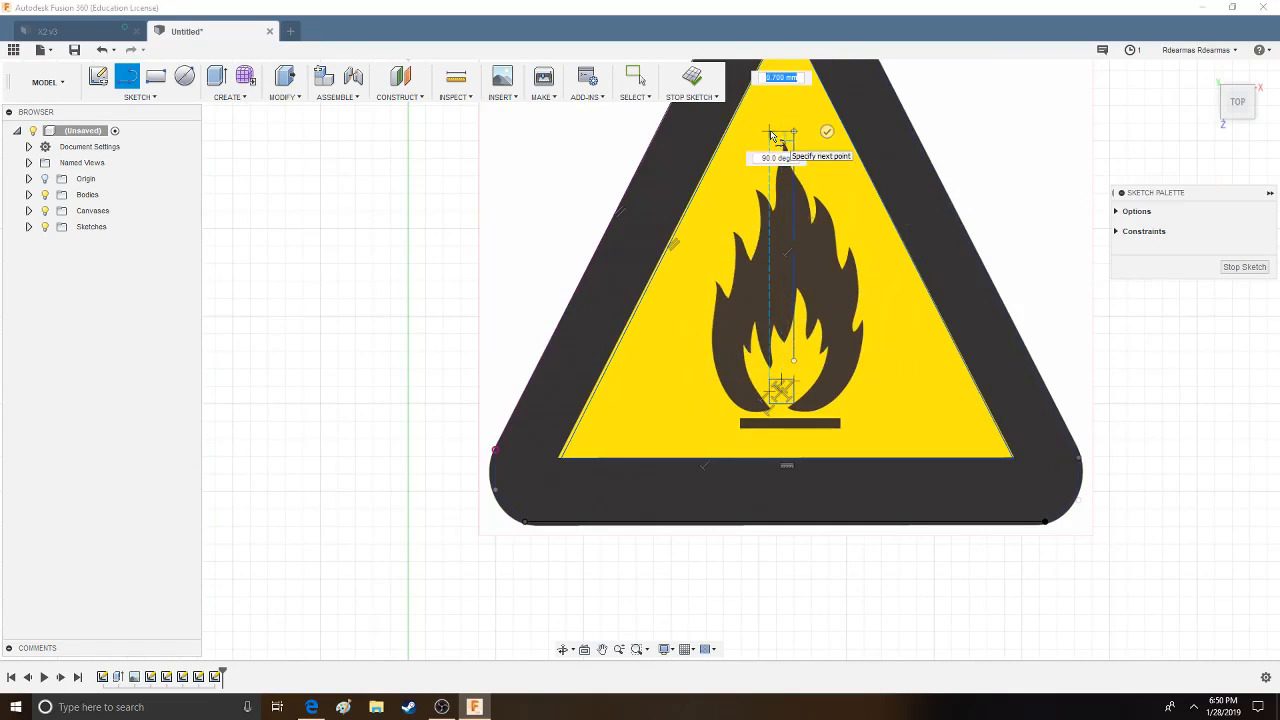
{"action": "left_click", "coordinate": [769, 133]}
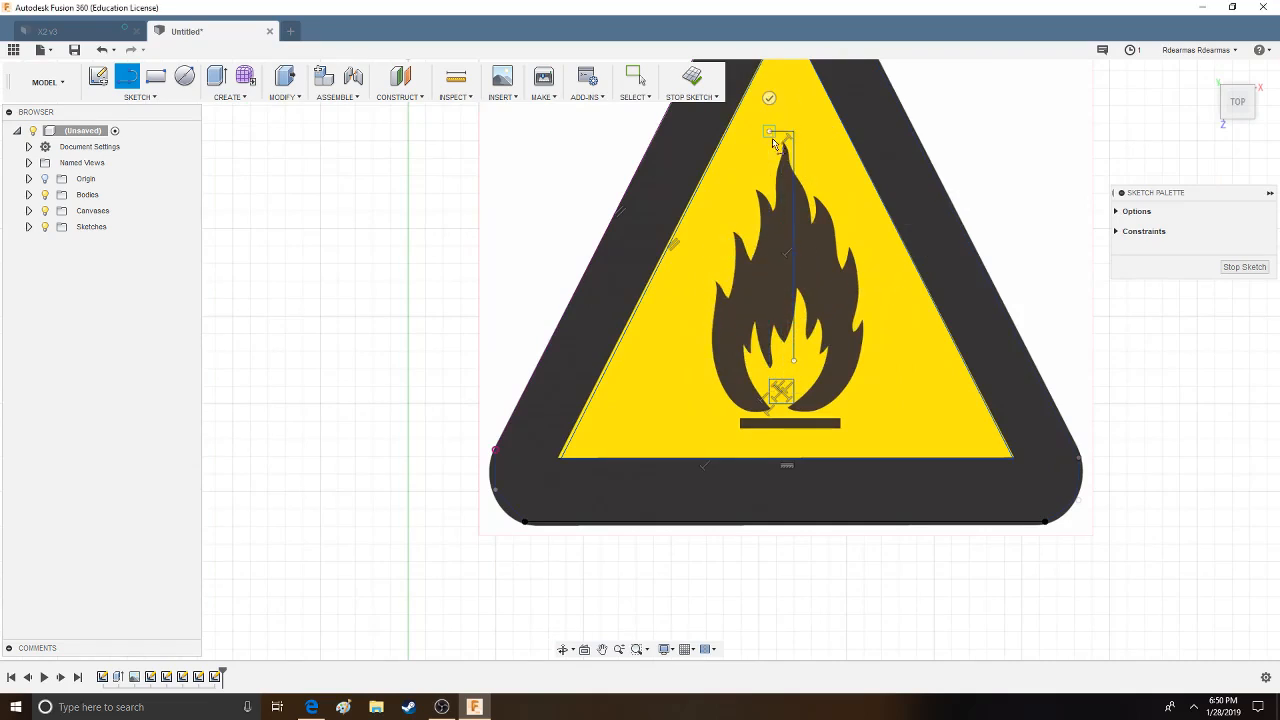
{"action": "left_click", "coordinate": [769, 360]}
{"action": "left_click", "coordinate": [793, 360]}
{"action": "scroll", "coordinate": [969, 425], "scroll_direction": "down", "scroll_amount": 3}
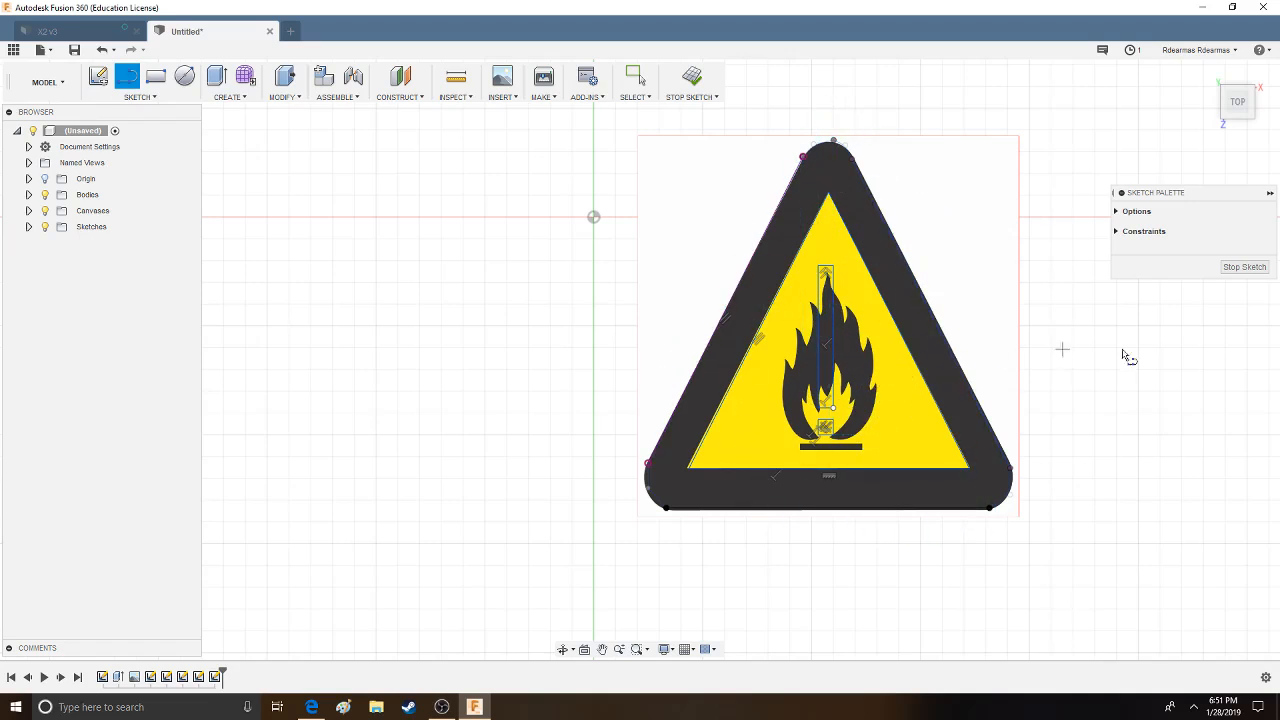
{"action": "scroll", "coordinate": [1179, 397], "scroll_direction": "down", "scroll_amount": 2}
{"action": "middle_click_drag", "start_coordinate": [1180, 395], "coordinate": [1022, 350]}
{"action": "left_click", "coordinate": [1212, 270]}
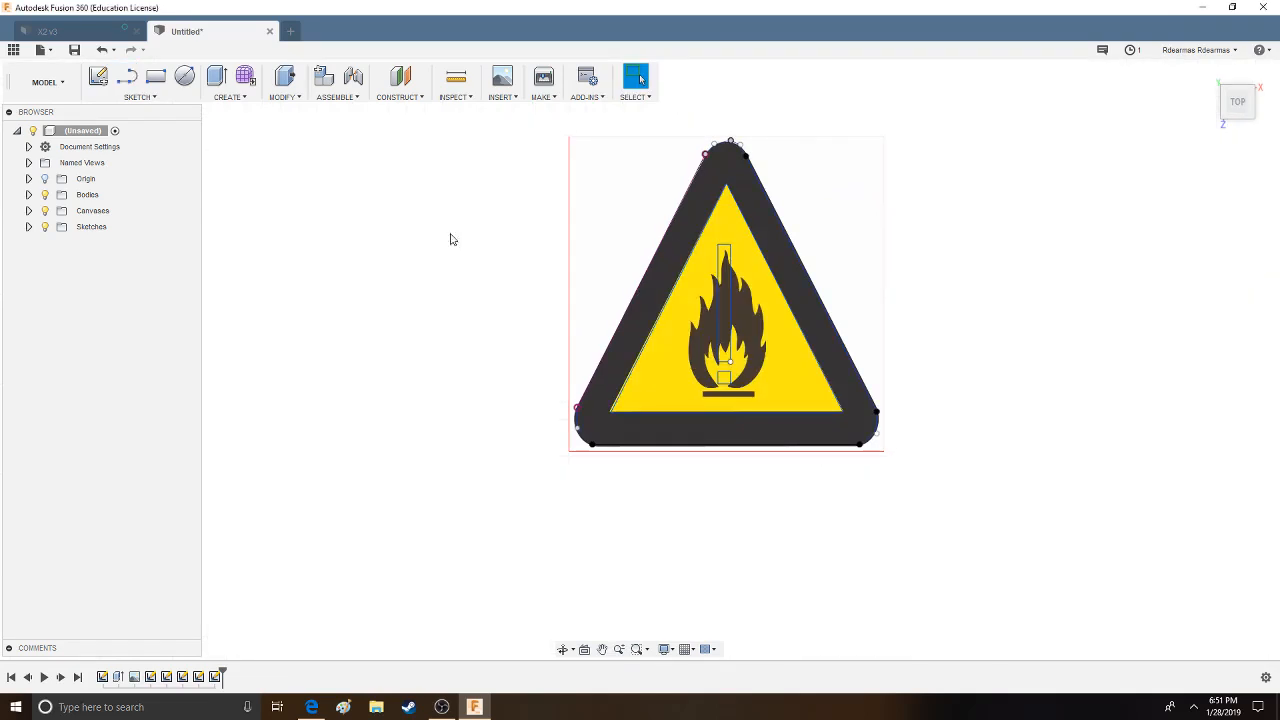
- Hide the canvas image so that only the traced sketch lines are displayed
{"action": "left_click", "coordinate": [45, 211]}
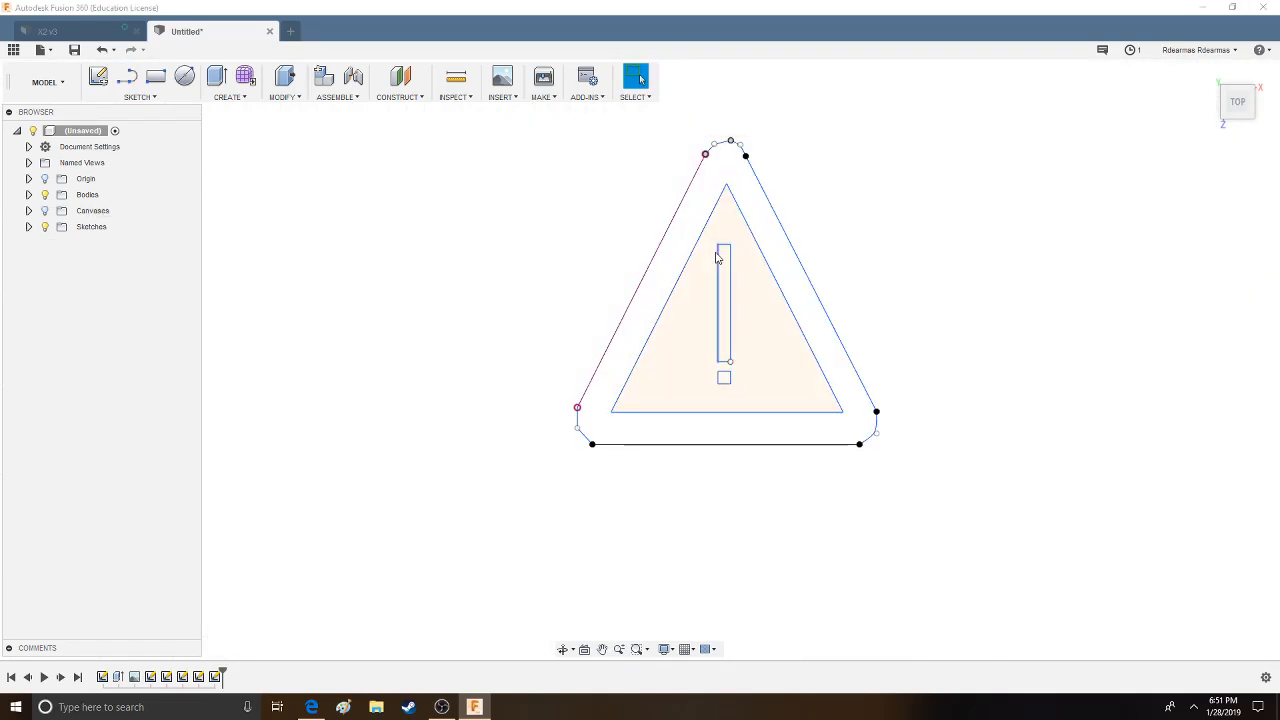
{"action": "left_click", "coordinate": [45, 211]}
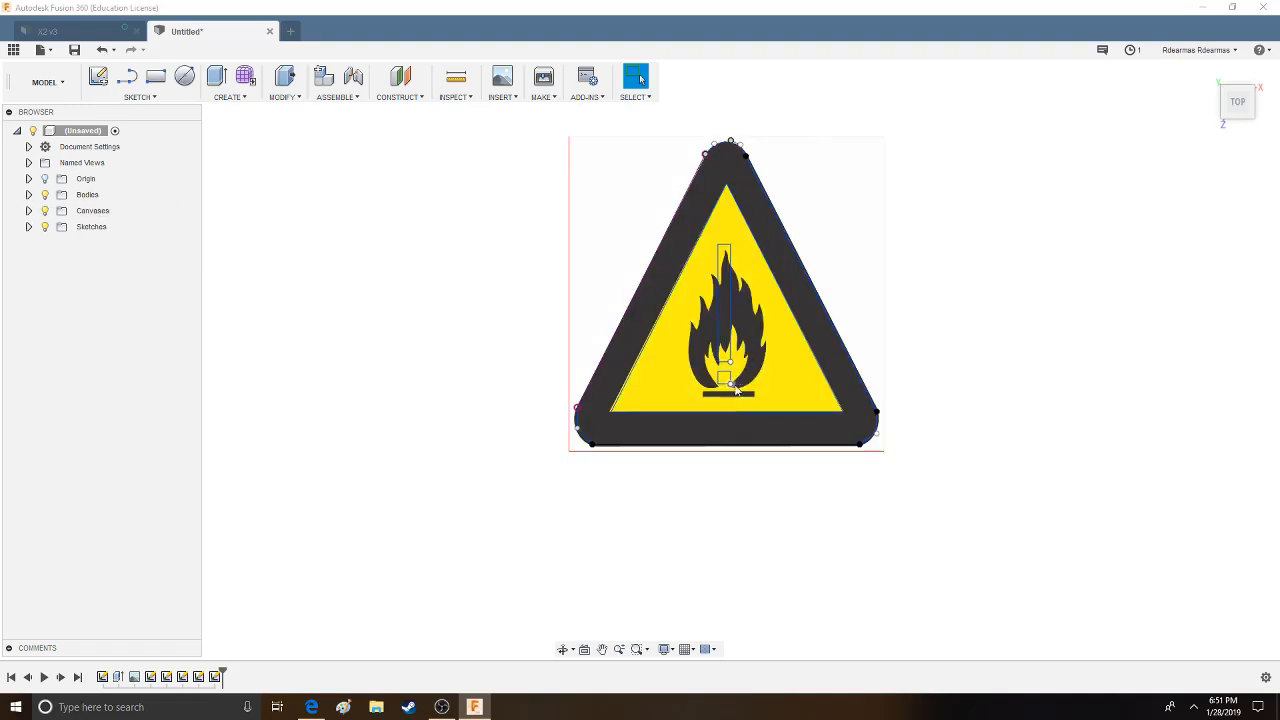
{"action": "double_click", "coordinate": [719, 259]}
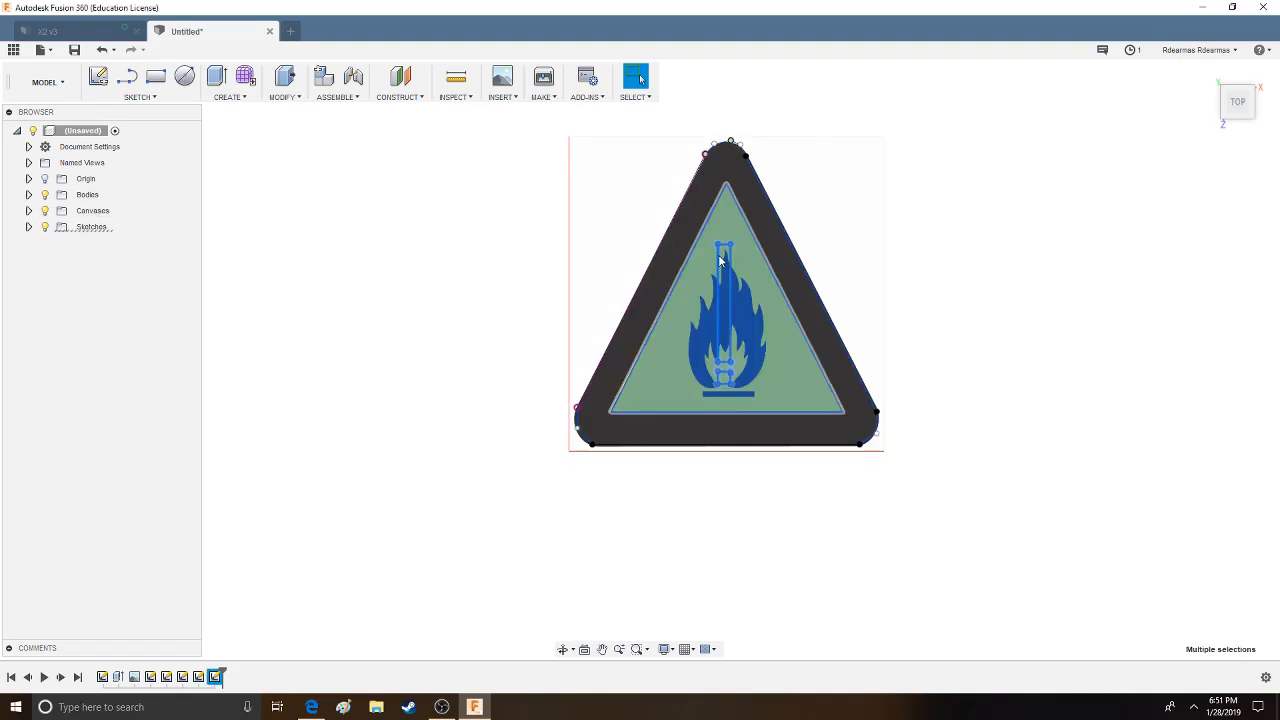
{"action": "left_click", "coordinate": [923, 262]}
{"action": "left_click", "coordinate": [45, 211]}
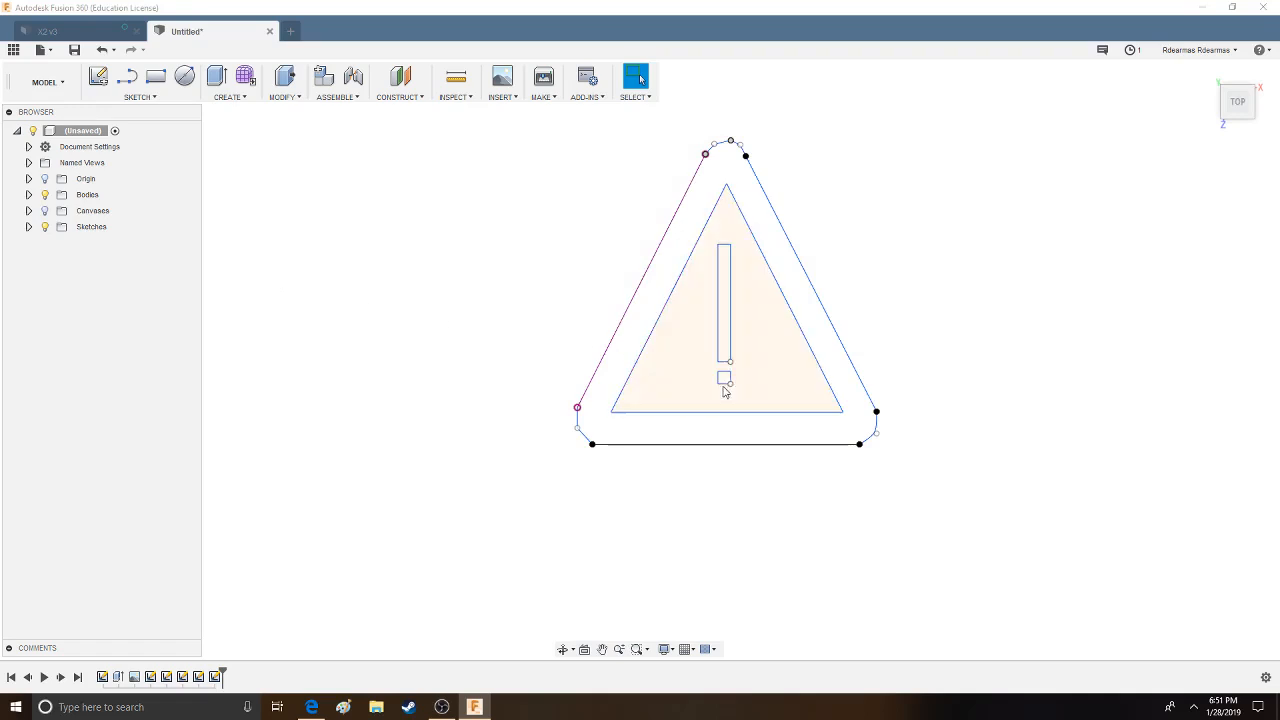
- Move the exclamation mark's rectangle and square by 0.185 mm in X and -0.074 mm in Y
{"action": "double_click", "coordinate": [720, 257]}
{"action": "right_click", "coordinate": [717, 256]}
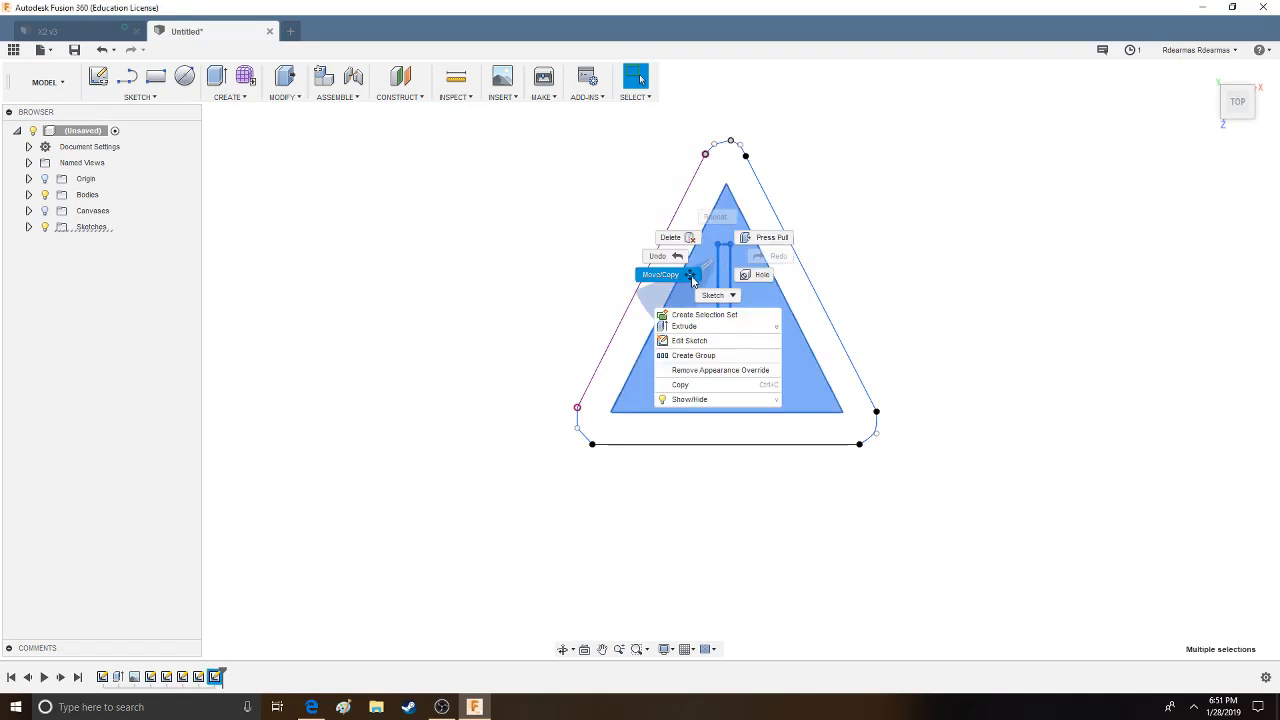
{"action": "left_click", "coordinate": [693, 281]}
{"action": "left_click_drag", "start_coordinate": [737, 240], "coordinate": [742, 244]}
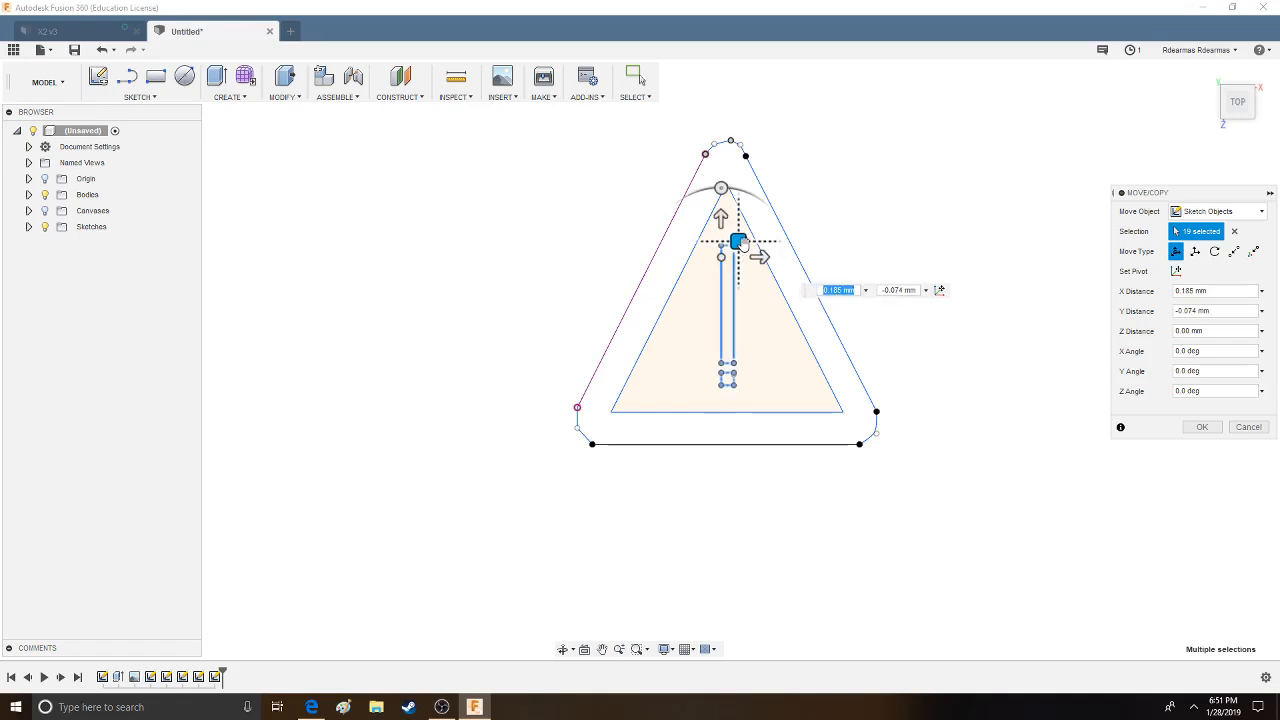
{"action": "left_click", "coordinate": [1208, 428]}
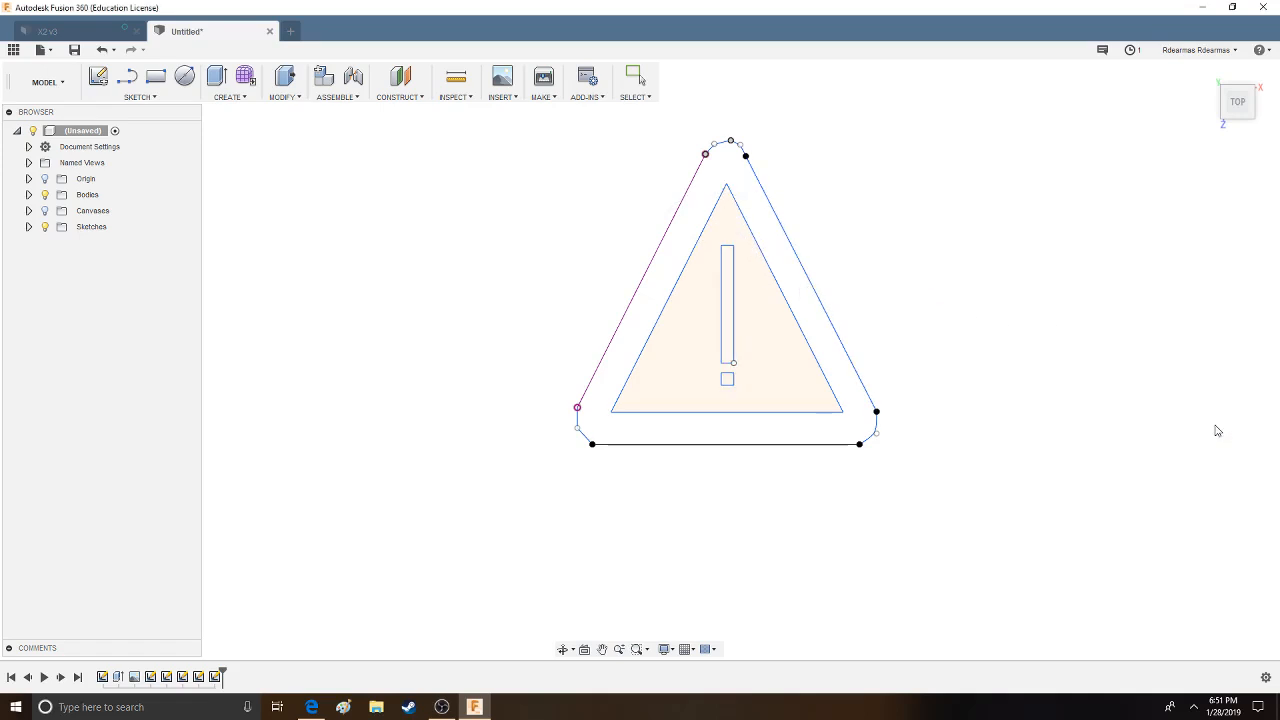
- Try to delete the line along the triangle's left outer edge
{"action": "left_click", "coordinate": [45, 211]}
{"action": "left_click", "coordinate": [45, 211]}
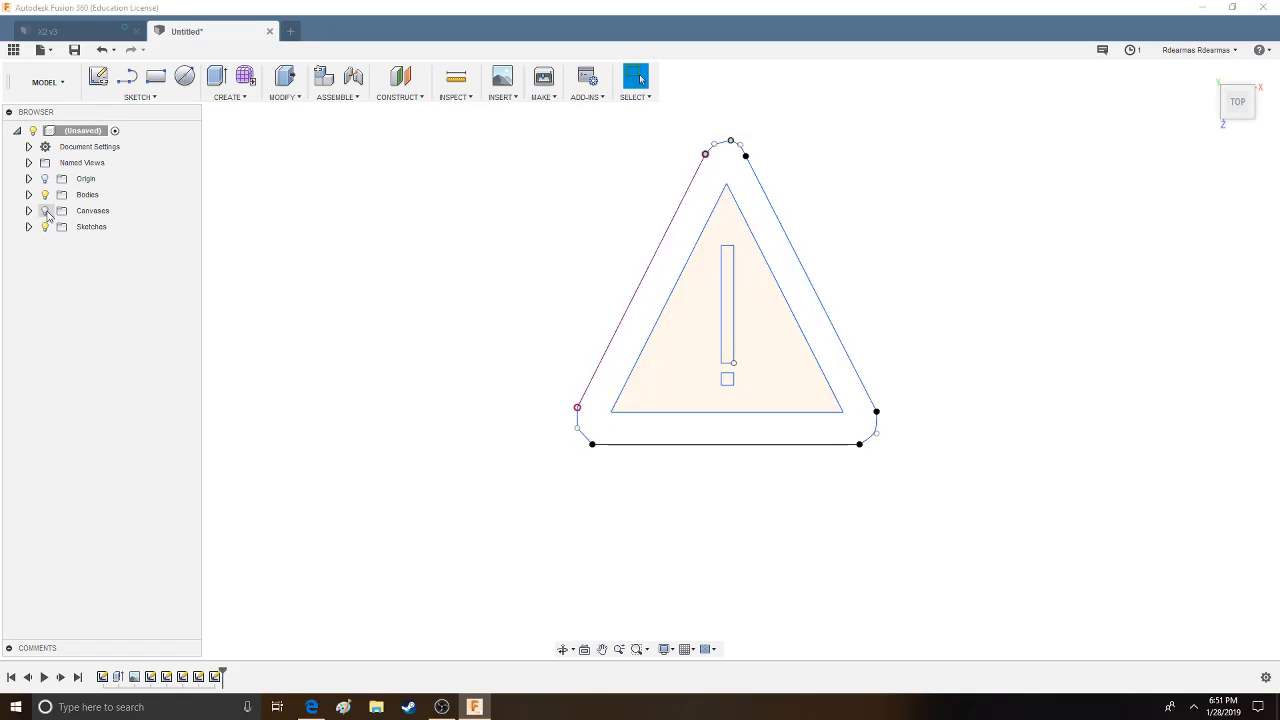
{"action": "left_click", "coordinate": [674, 210]}
{"action": "key", "text": "x"}
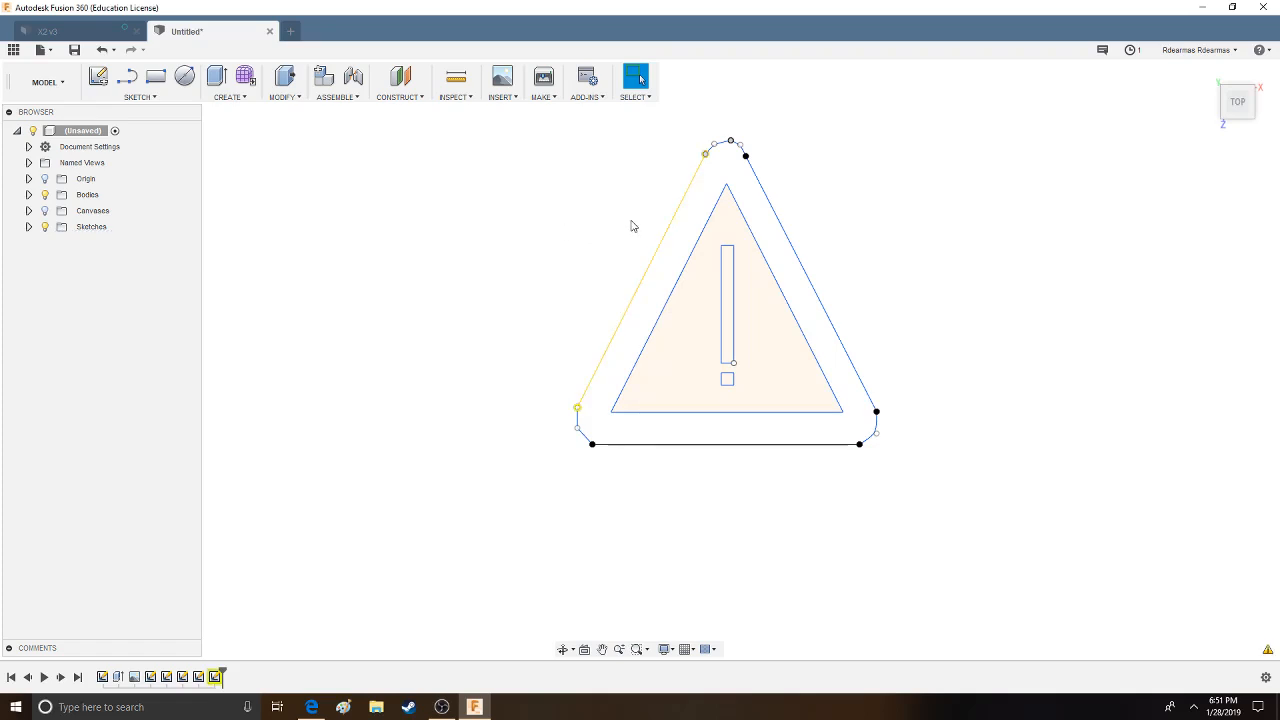
- Delete the triangle's left outer edge, then pull the apex arc's end point outward, undoing both changes
{"action": "left_click", "coordinate": [655, 265]}
{"action": "key", "text": "Delete"}
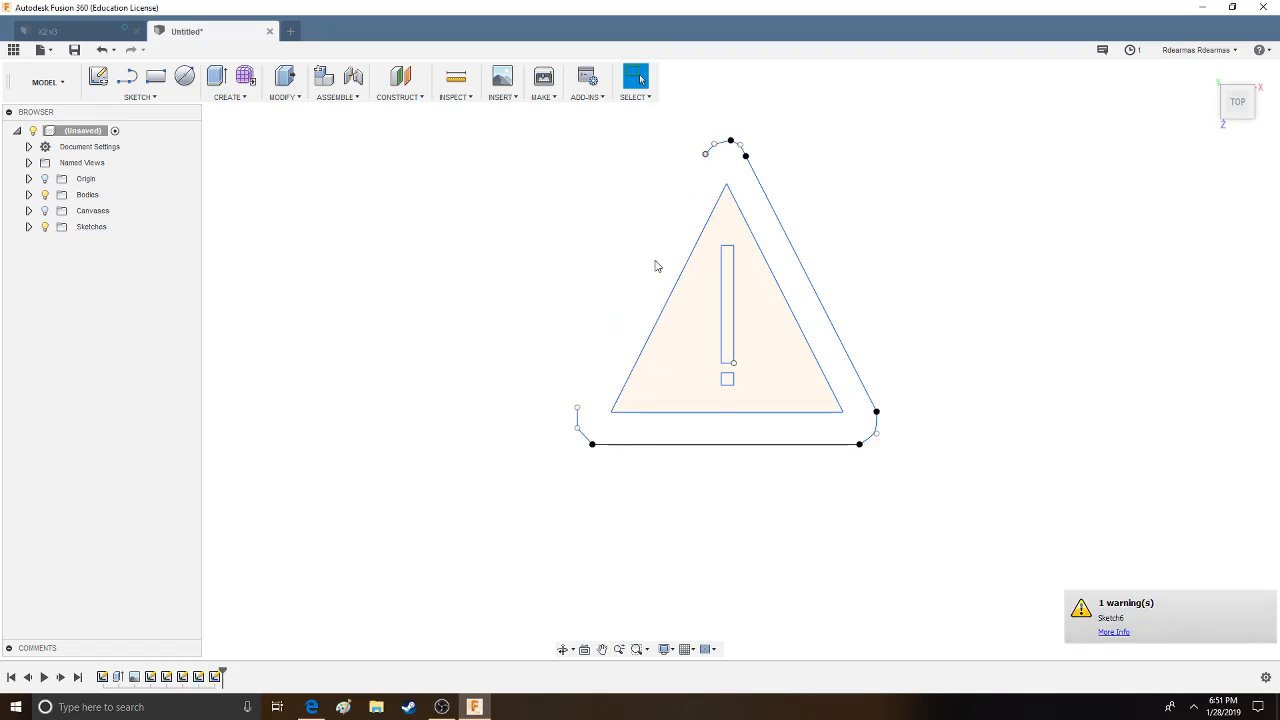
{"action": "left_click", "coordinate": [101, 50]}
{"action": "left_click", "coordinate": [100, 51]}
{"action": "left_click_drag", "start_coordinate": [706, 155], "coordinate": [622, 167]}
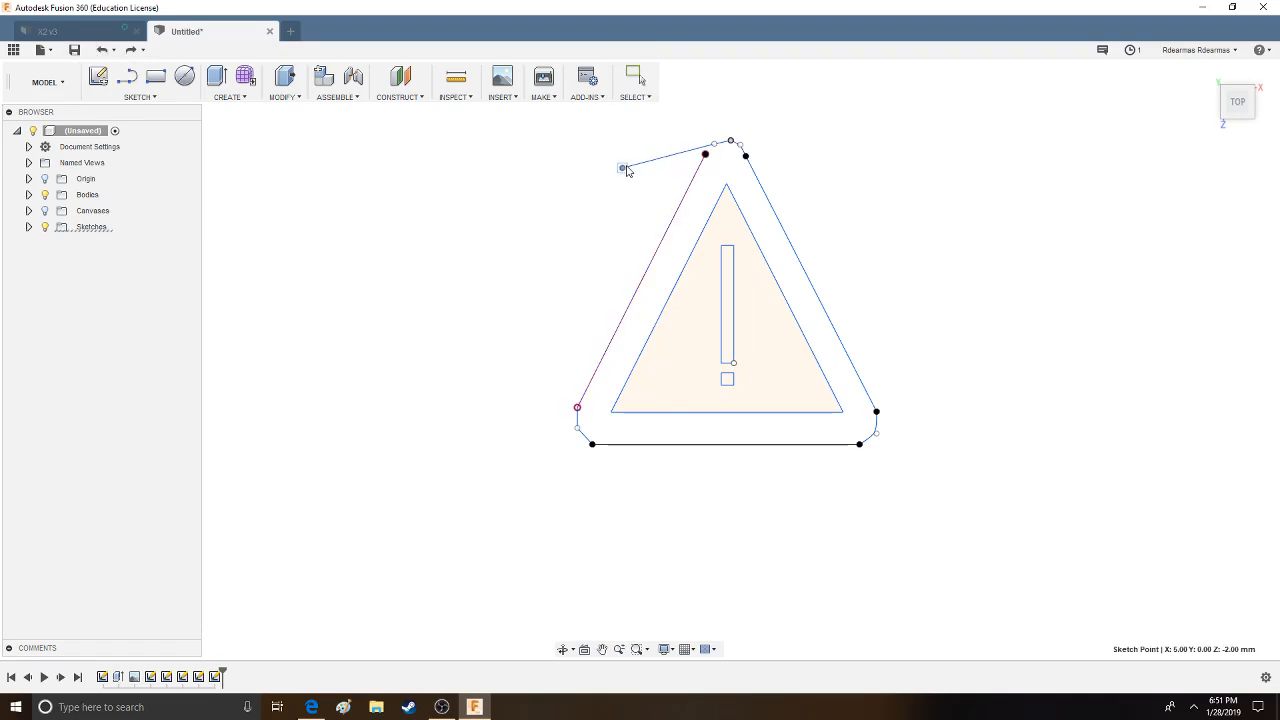
{"action": "left_click", "coordinate": [99, 52]}
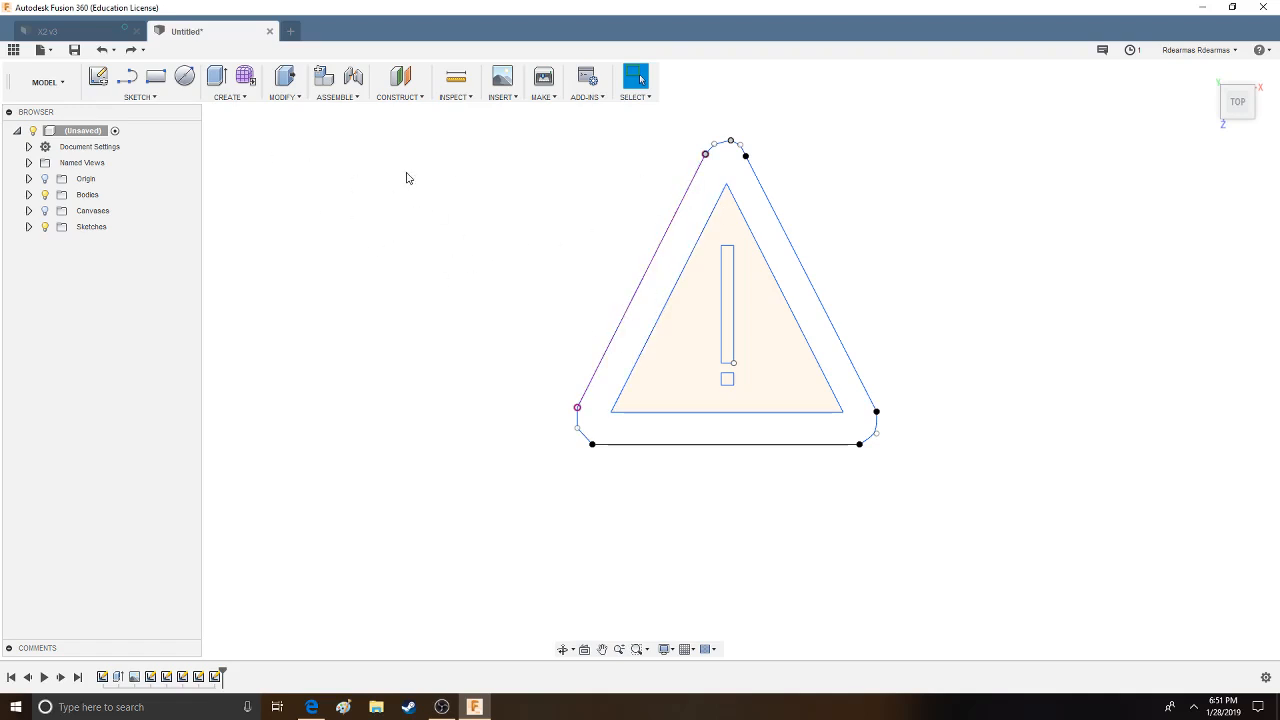
- Expand the list of sketches and examine which part of the warning sign each sketch contains
{"action": "left_click", "coordinate": [140, 97]}
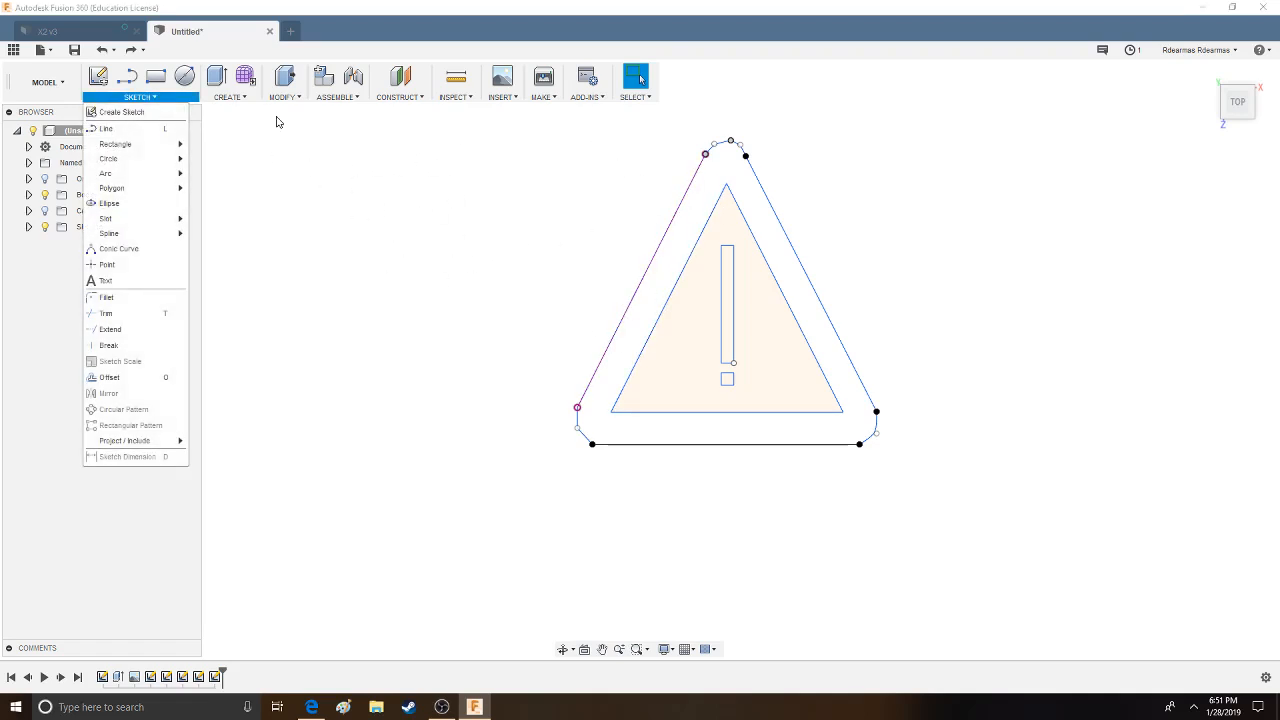
{"action": "left_click", "coordinate": [28, 226]}
{"action": "left_click", "coordinate": [101, 322]}
{"action": "left_click", "coordinate": [99, 310]}
{"action": "left_click", "coordinate": [99, 290]}
{"action": "left_click", "coordinate": [99, 274]}
{"action": "left_click", "coordinate": [99, 258]}
{"action": "left_click", "coordinate": [97, 244]}
{"action": "left_click", "coordinate": [100, 258]}
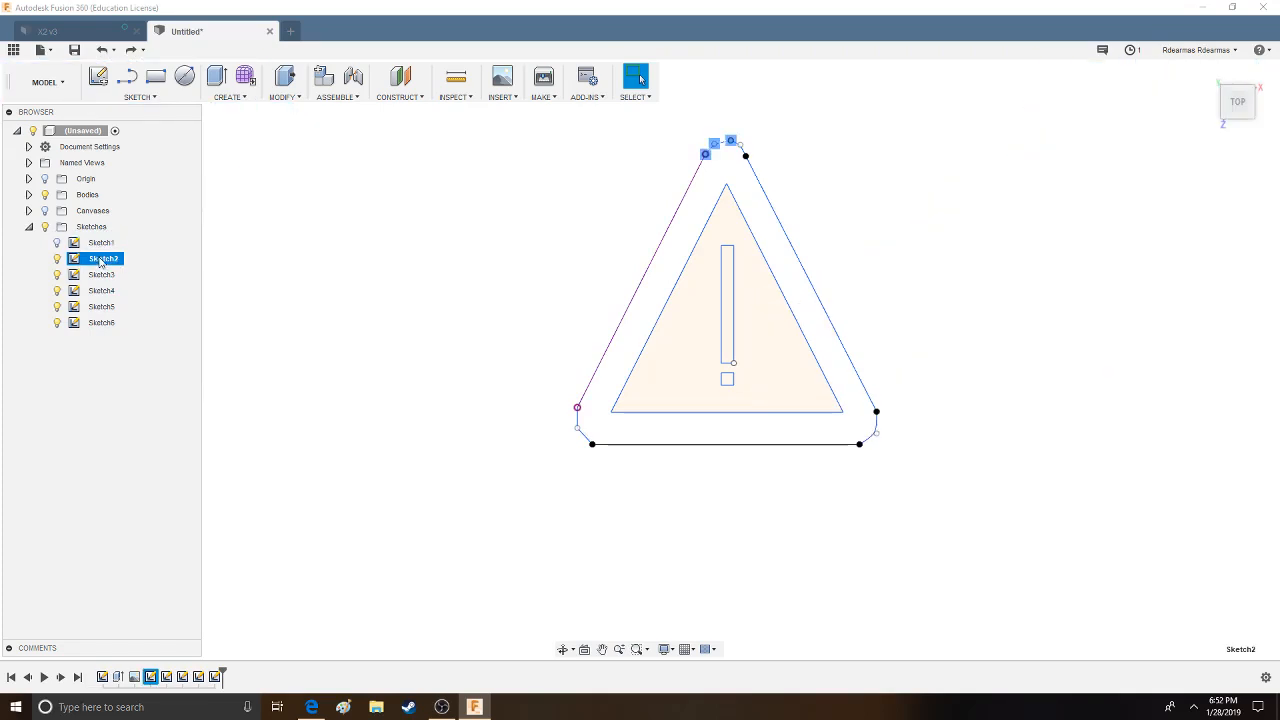
- Delete Sketch1, the imported emblem artwork, despite the features that reference it
{"action": "left_click", "coordinate": [102, 242]}
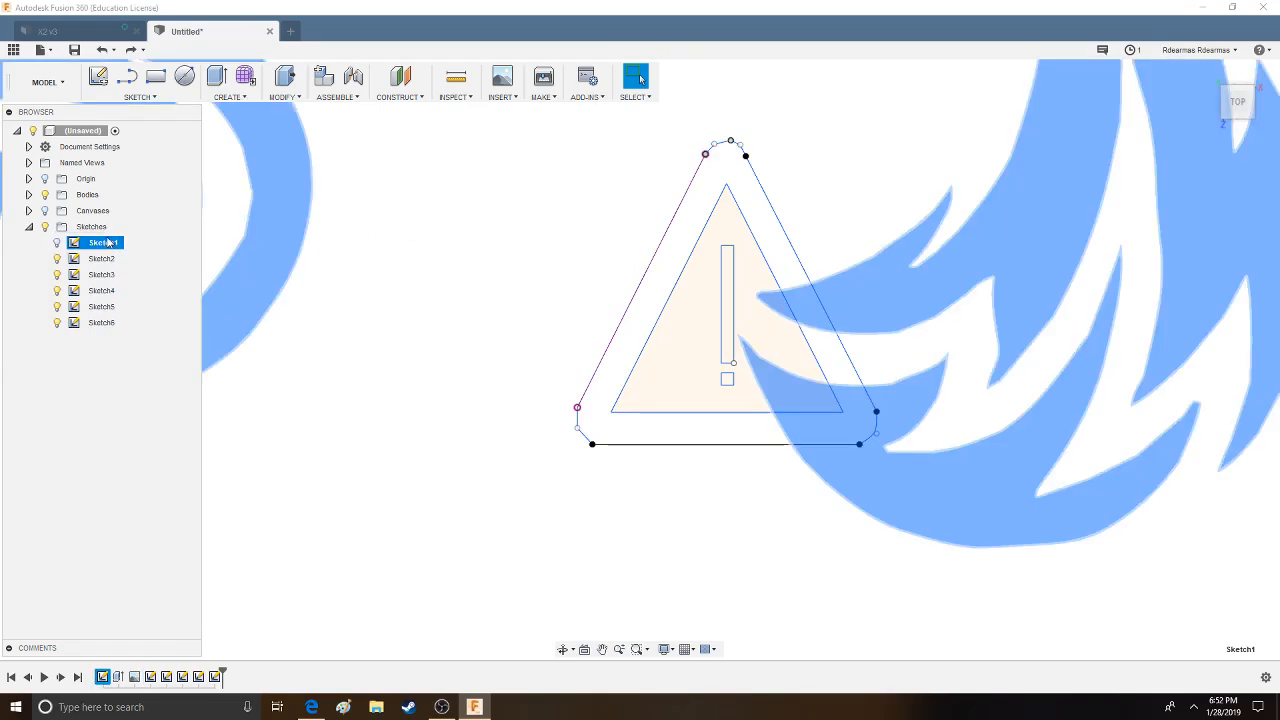
{"action": "right_click", "coordinate": [107, 242]}
{"action": "left_click", "coordinate": [145, 332]}
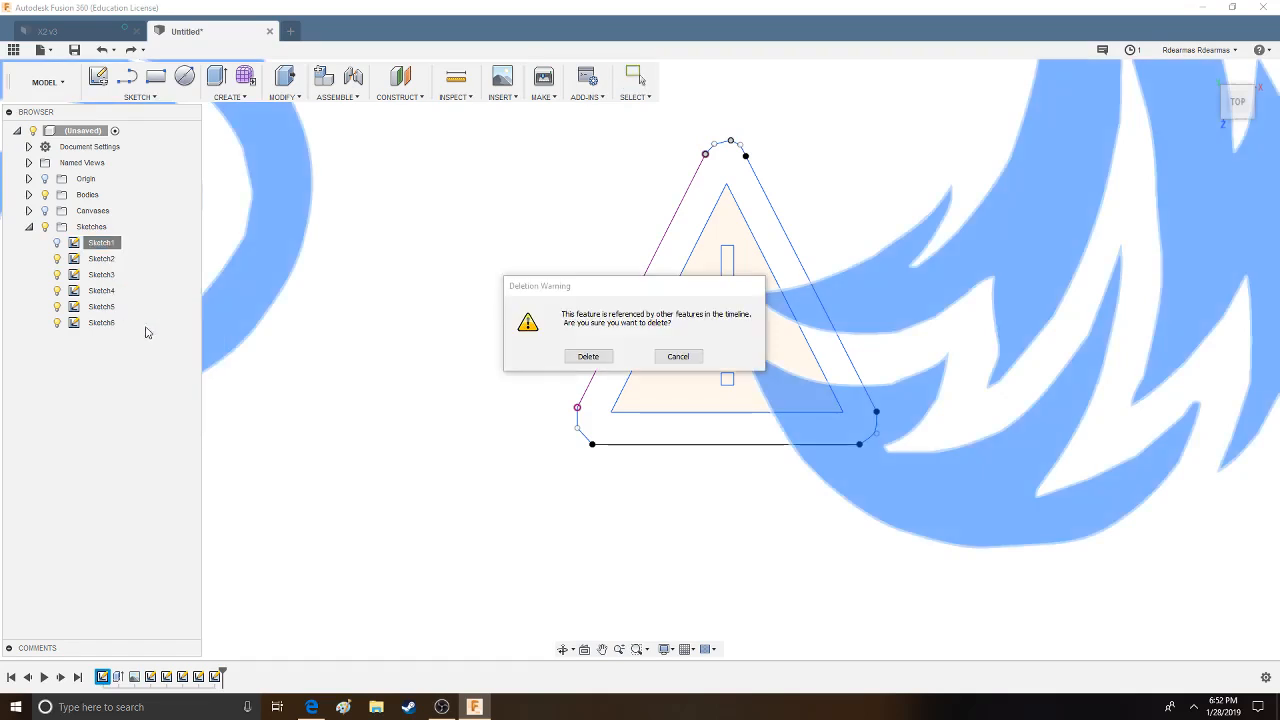
{"action": "left_click", "coordinate": [577, 360]}
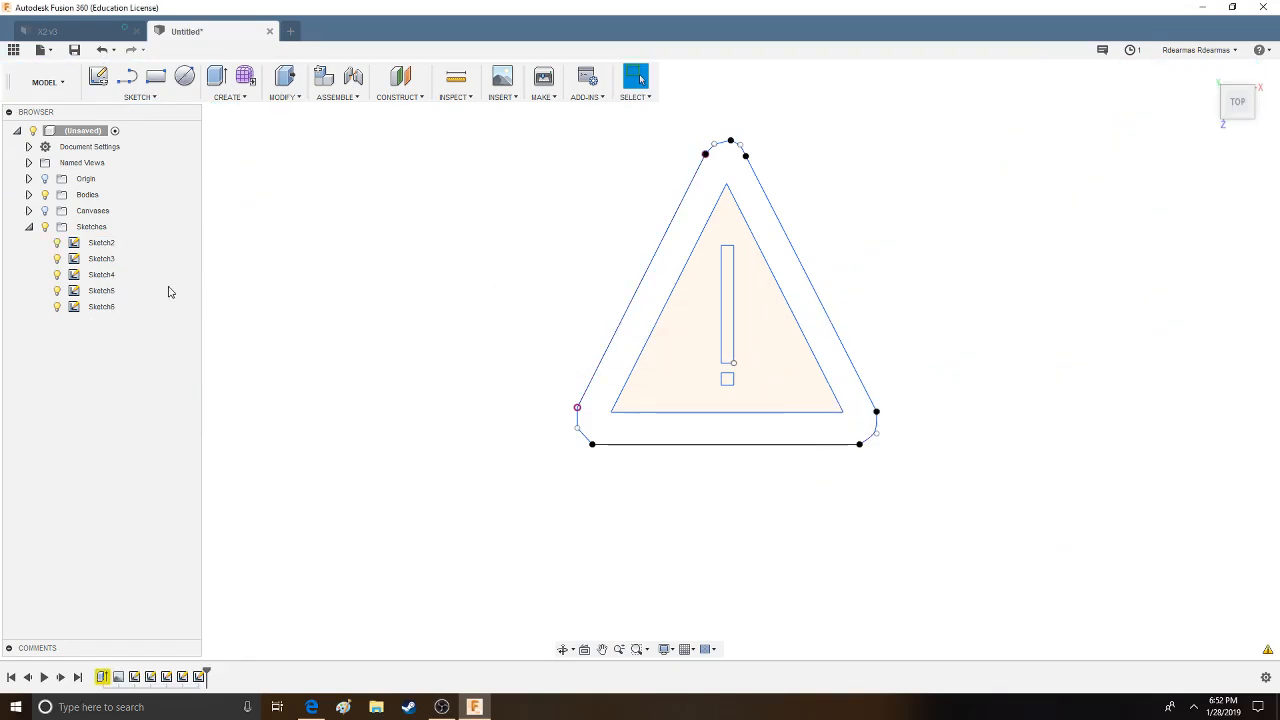
- Try to merge Sketch2 through Sketch6 with the Combine command
{"action": "left_click", "coordinate": [101, 249]}
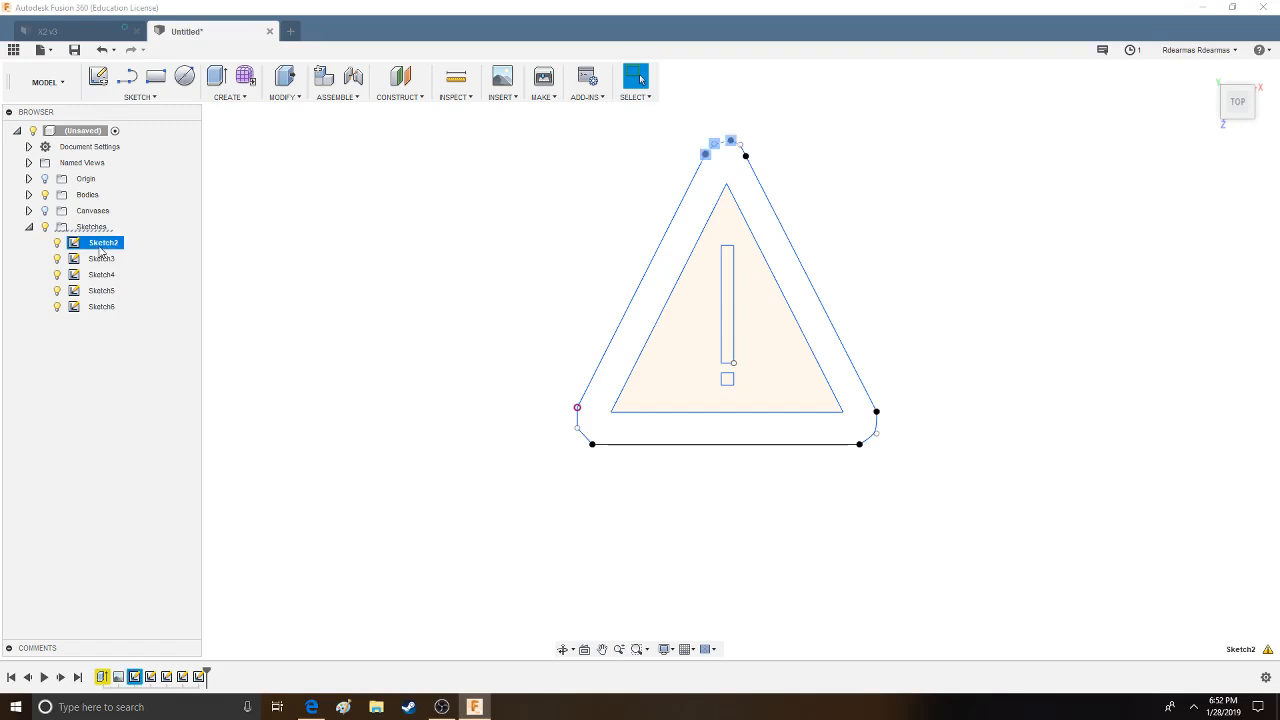
{"action": "left_click", "coordinate": [102, 307], "text": "shift"}
{"action": "left_click", "coordinate": [226, 97]}
{"action": "left_click", "coordinate": [285, 97]}
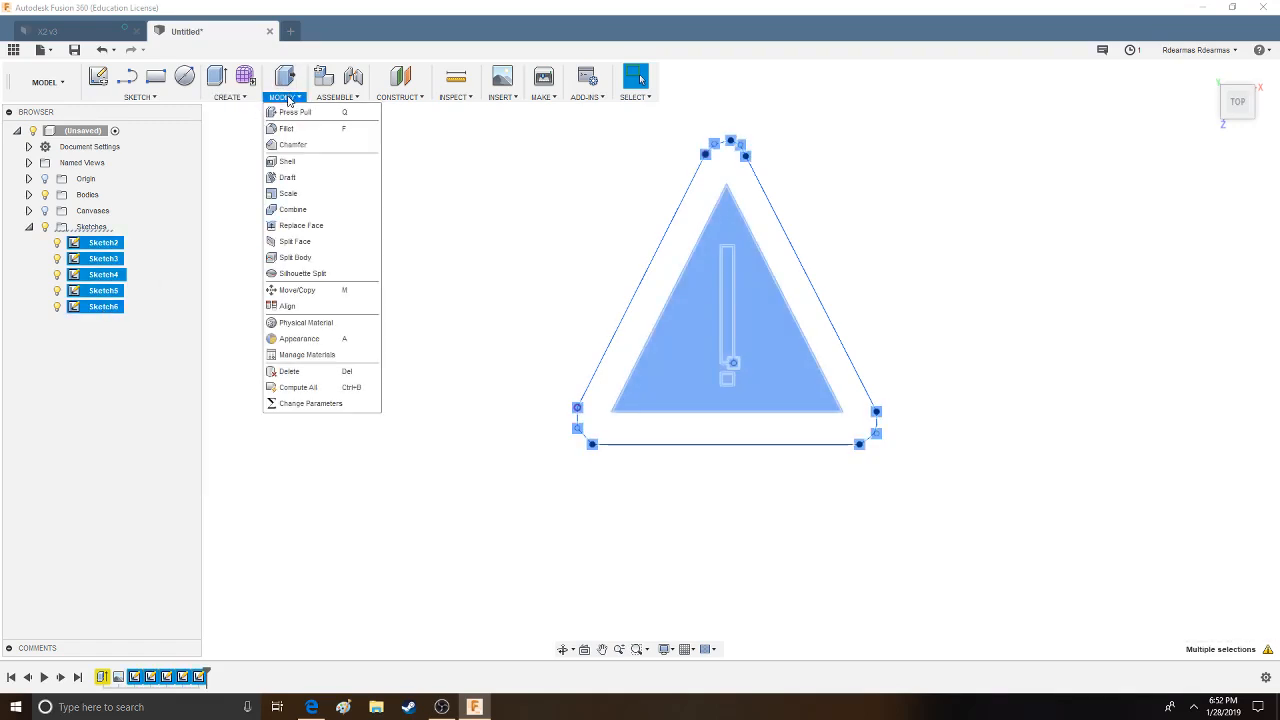
{"action": "left_click", "coordinate": [298, 210]}
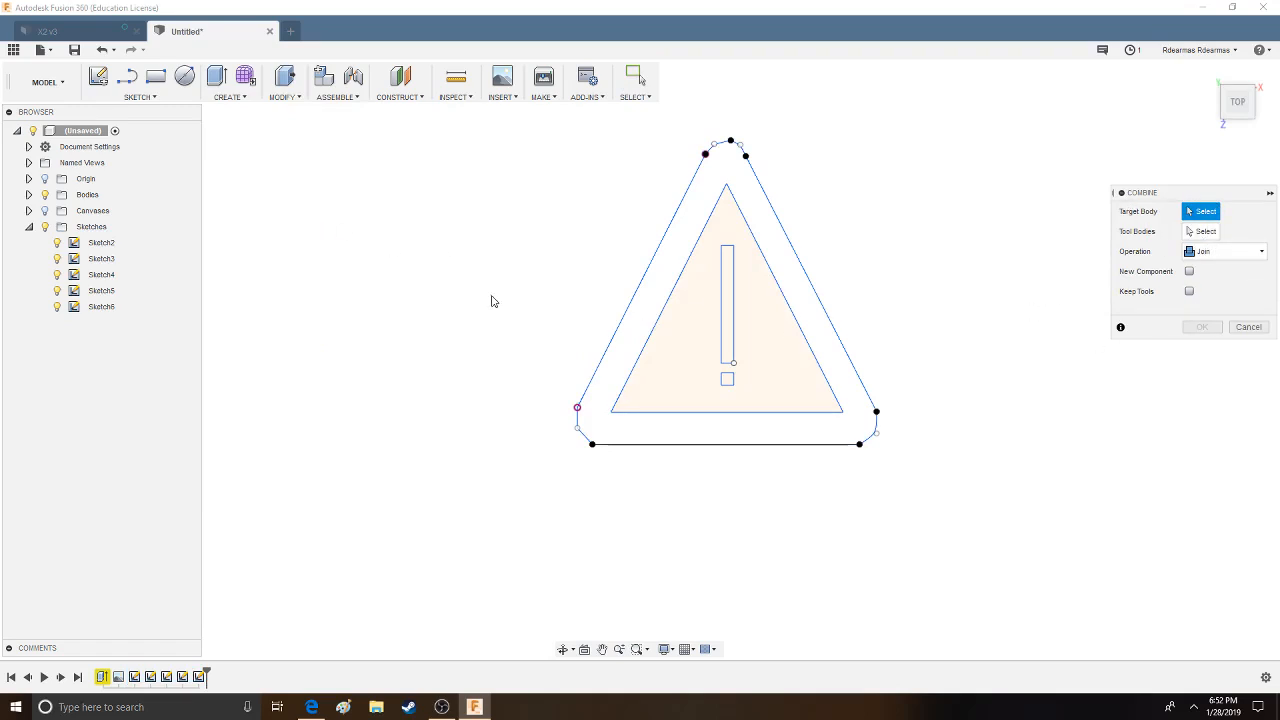
{"action": "left_click", "coordinate": [1248, 328]}
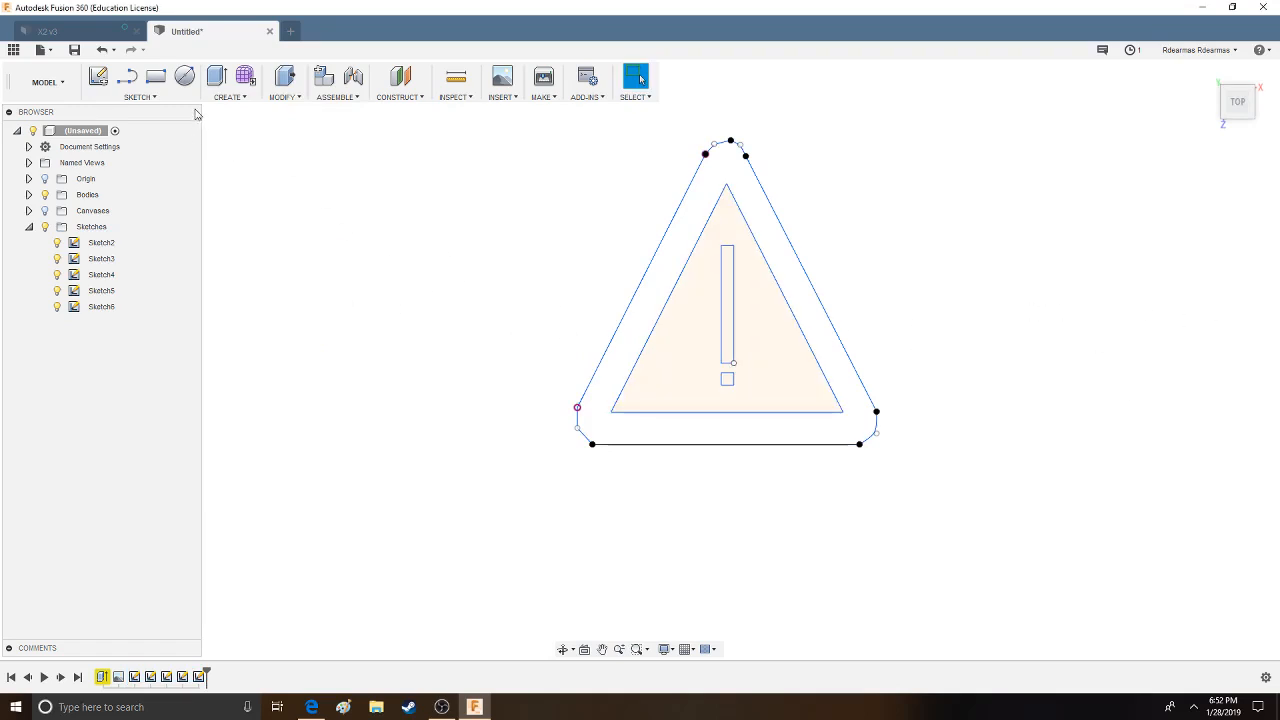
- Create a selection set from all sketch geometry of the warning sign and clear the selection
{"action": "left_click", "coordinate": [170, 97]}
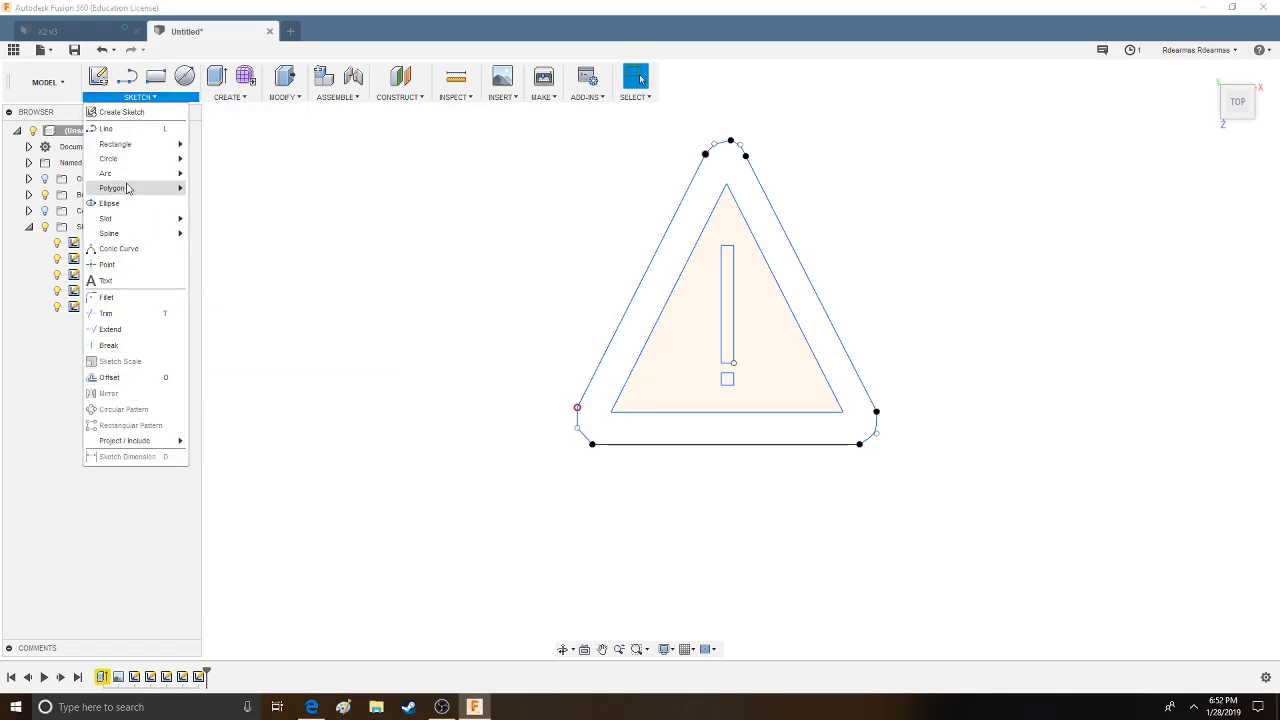
{"action": "left_click", "coordinate": [309, 339]}
{"action": "mouse_move", "coordinate": [940, 500]}
{"action": "left_mouse_down"}
{"action": "mouse_move", "coordinate": [669, 277]}
{"action": "mouse_move", "coordinate": [492, 90]}
{"action": "left_mouse_up"}
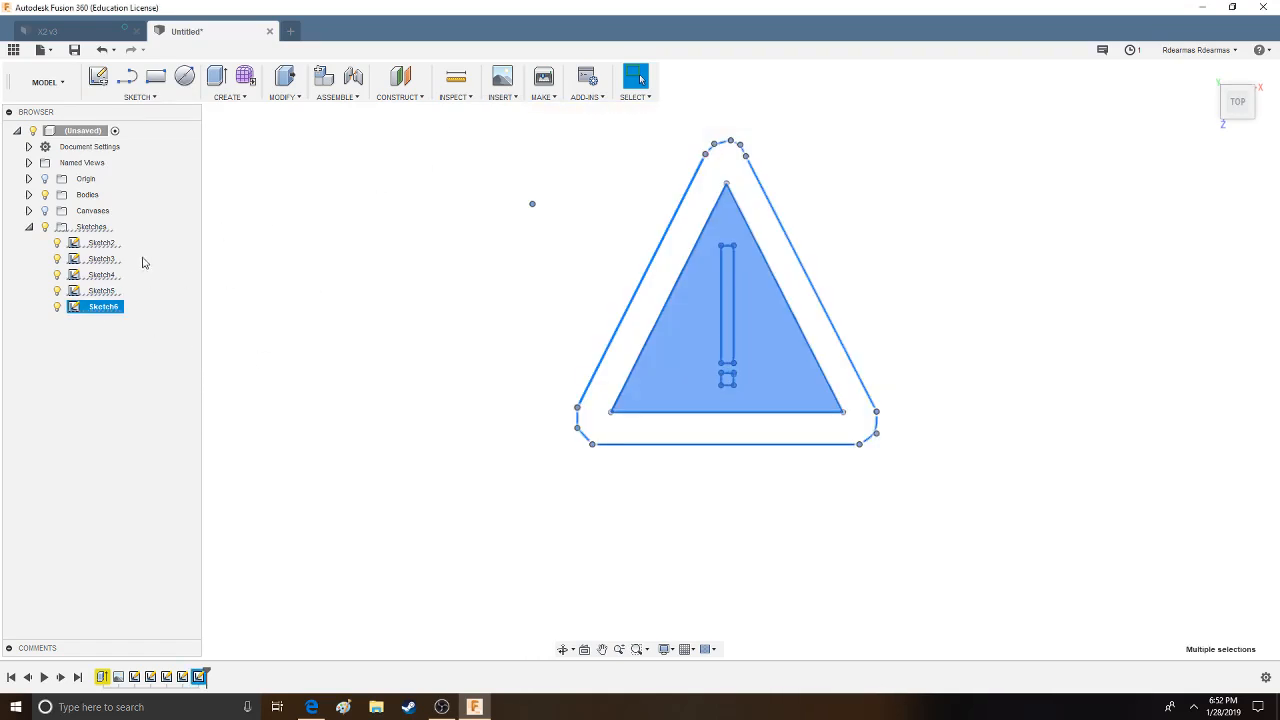
{"action": "right_click", "coordinate": [100, 316]}
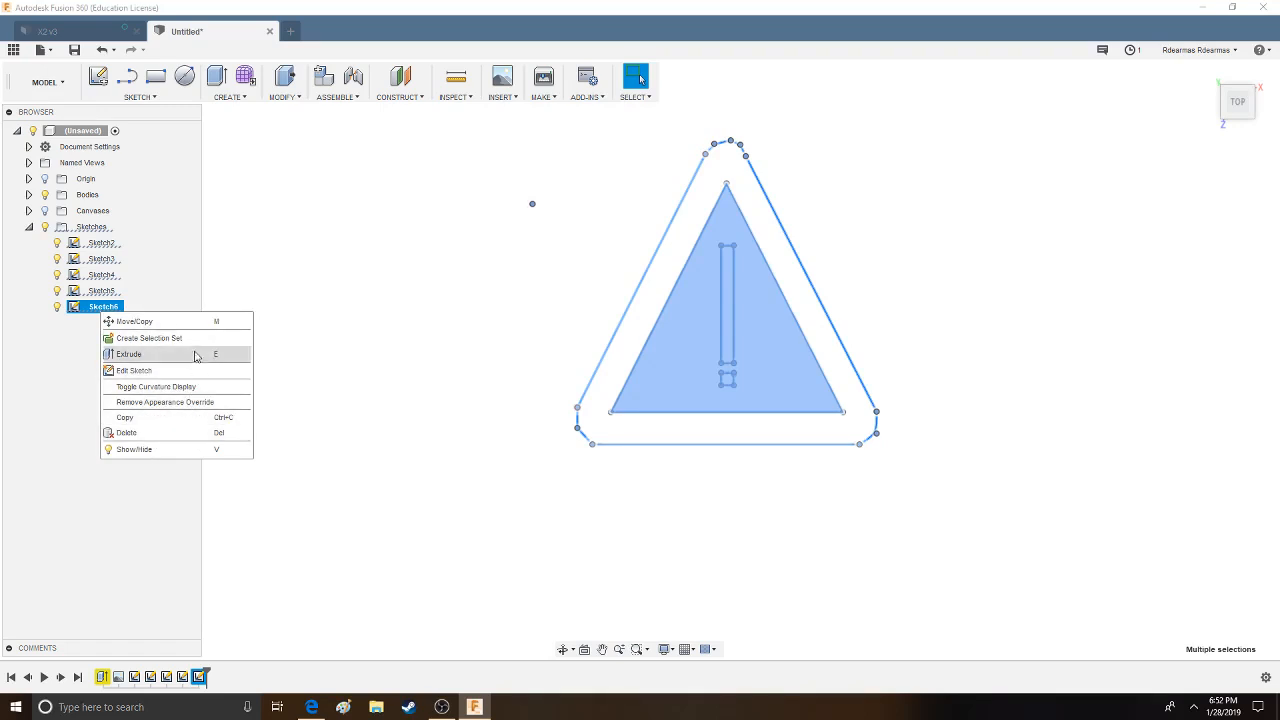
{"action": "left_click", "coordinate": [175, 339]}
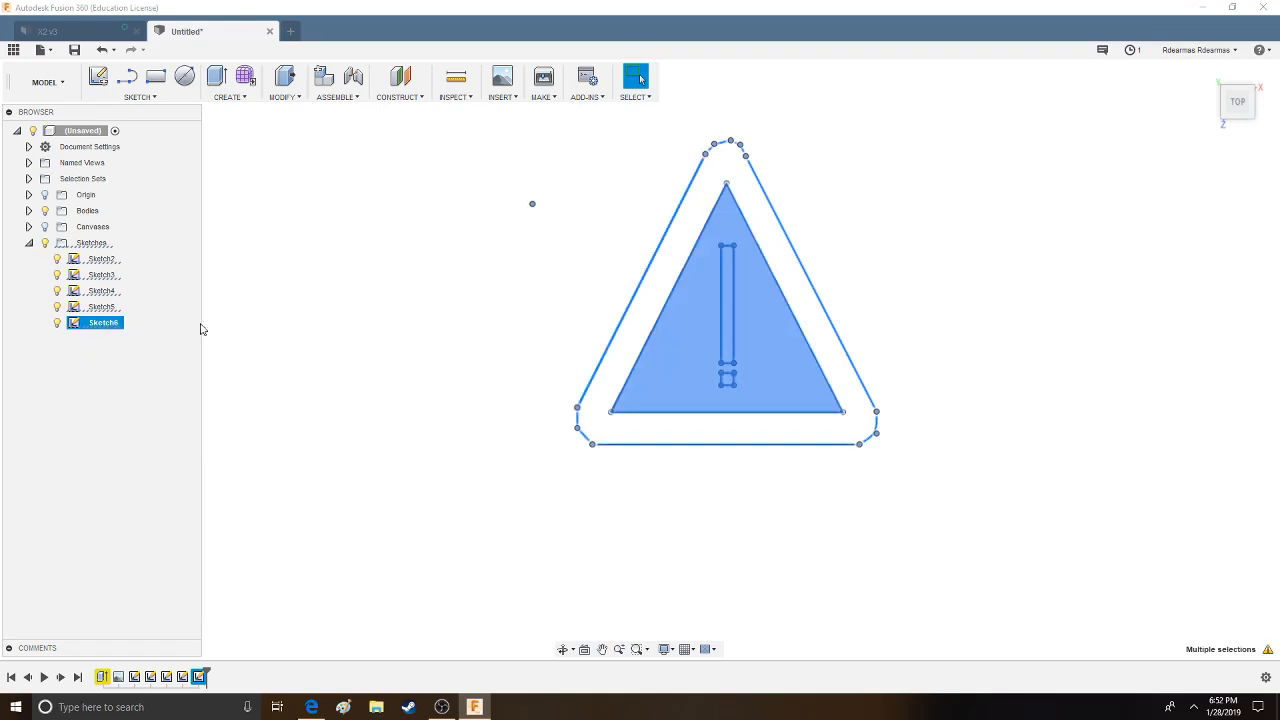
{"action": "left_click", "coordinate": [379, 344]}
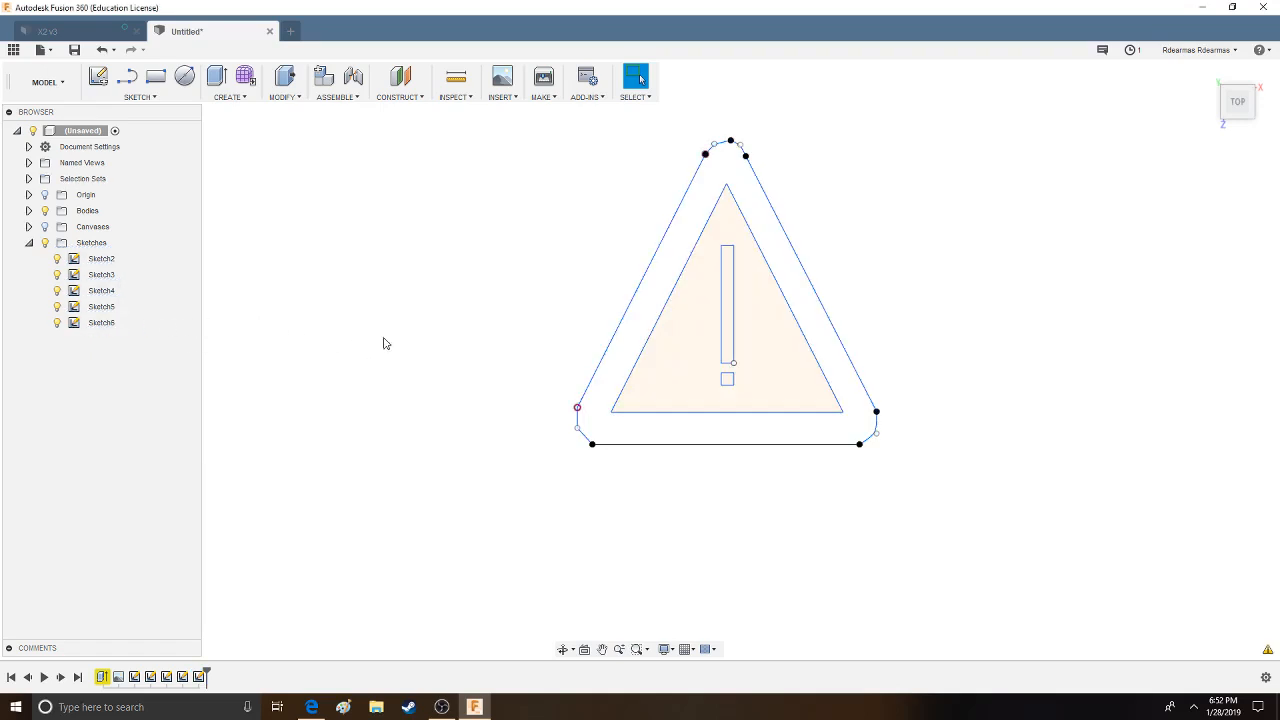
- Expand the selection sets and select all the geometry stored in the new set
{"action": "left_click", "coordinate": [101, 322]}
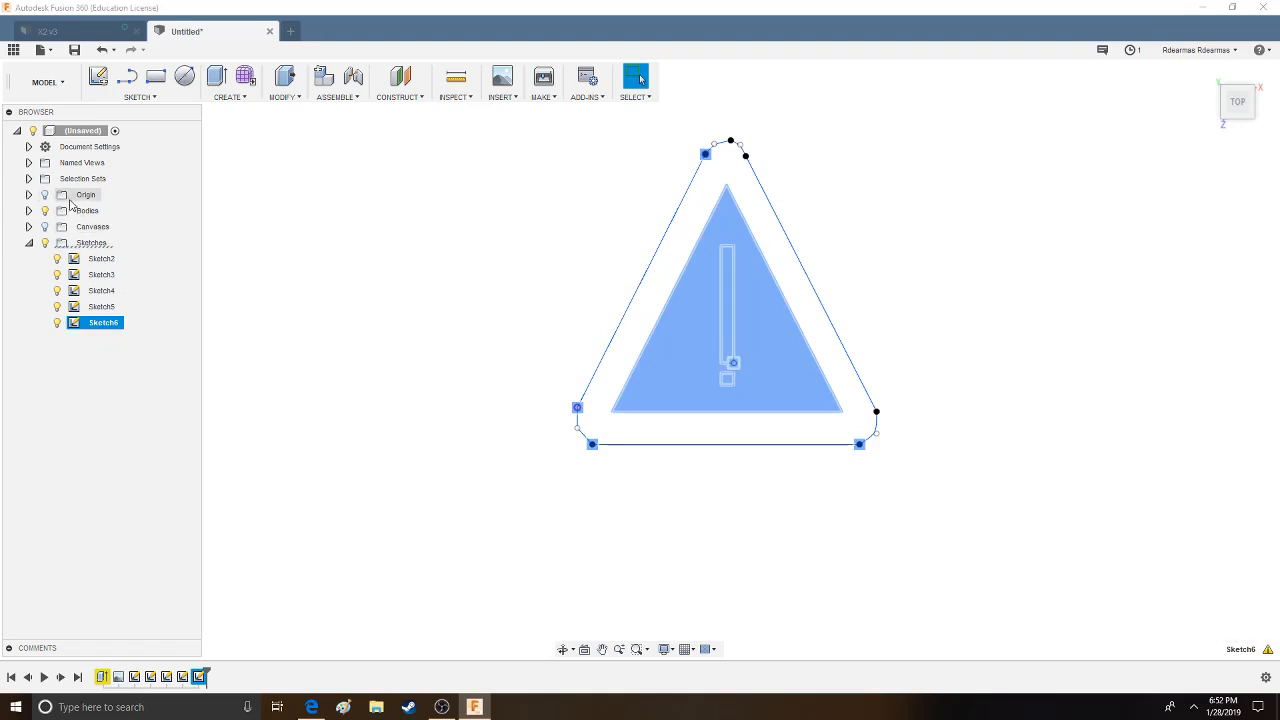
{"action": "left_click", "coordinate": [29, 179]}
{"action": "left_click", "coordinate": [93, 193]}
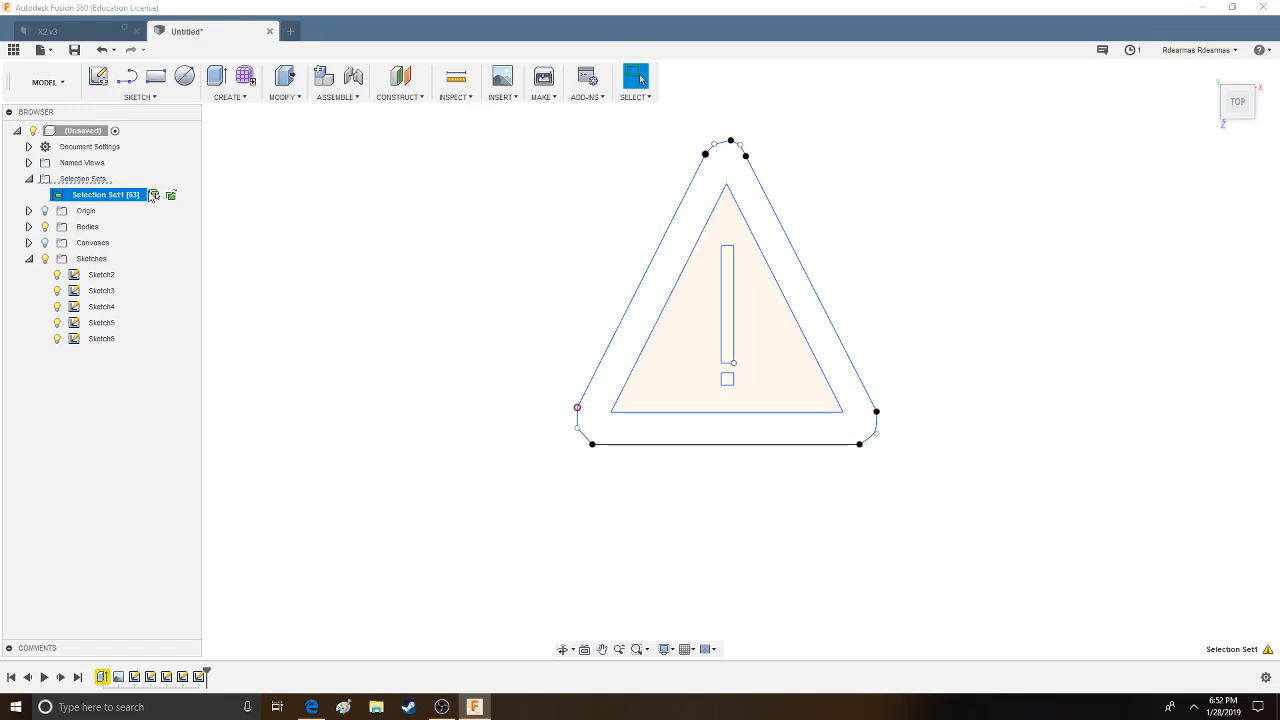
{"action": "right_click", "coordinate": [125, 196]}
{"action": "left_click", "coordinate": [136, 192]}
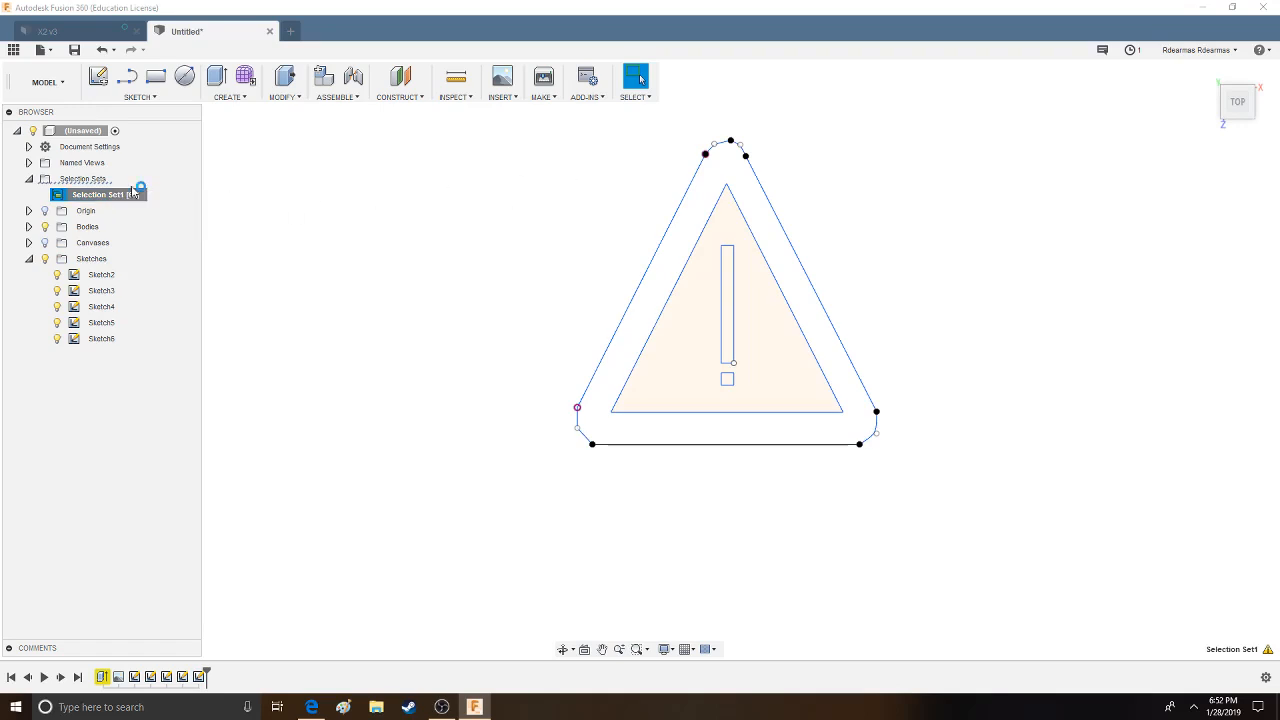
{"action": "left_click", "coordinate": [154, 196]}
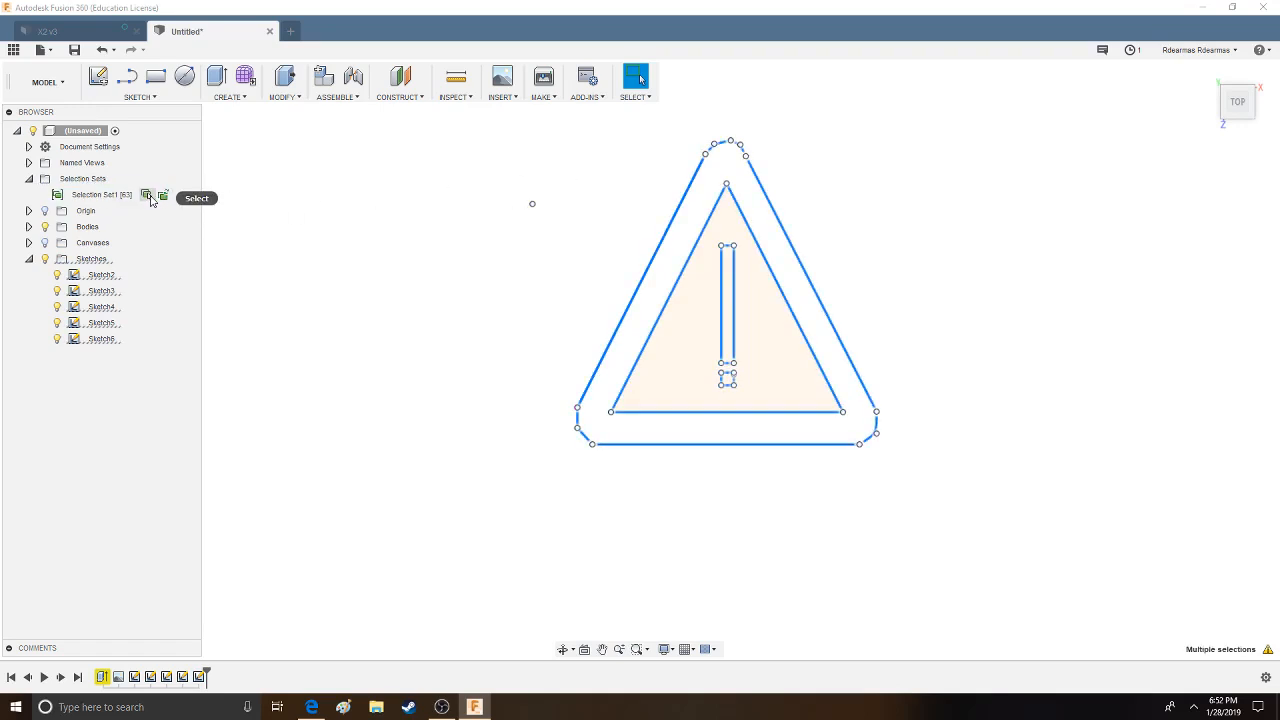
{"action": "left_click", "coordinate": [163, 200]}
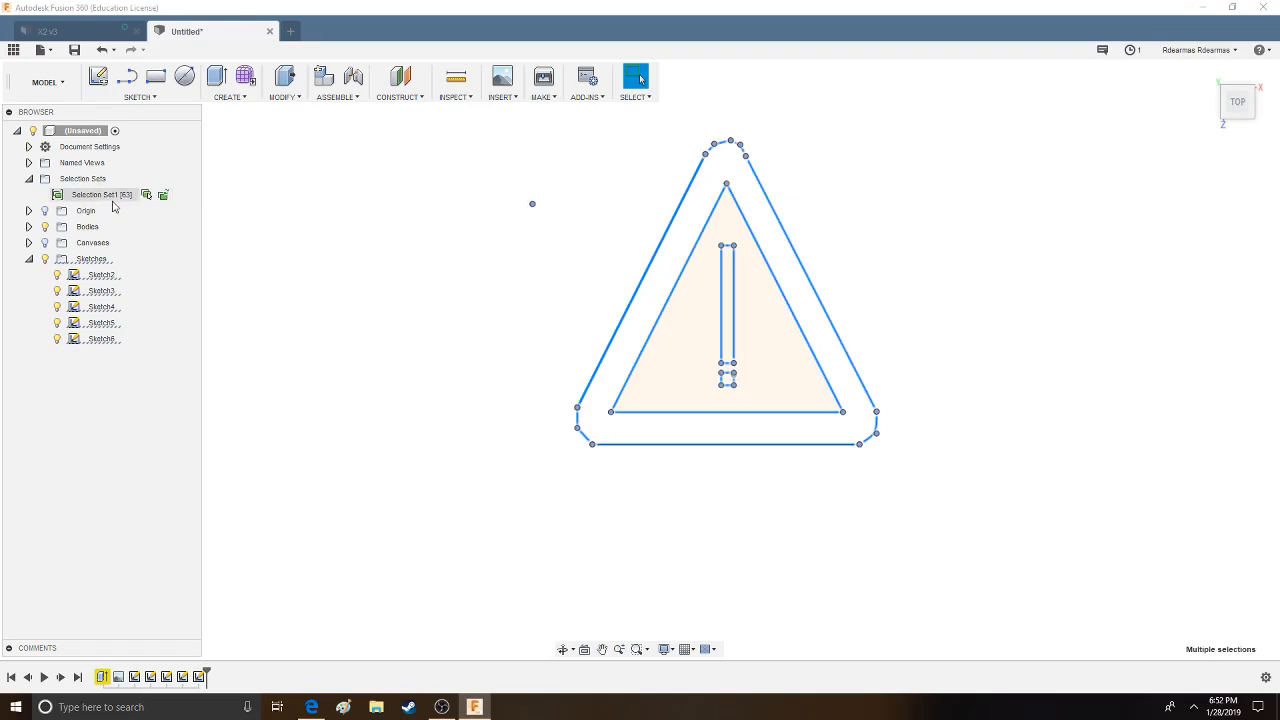
- Examine which operations are available for the warning sign's selection set
{"action": "left_click", "coordinate": [60, 196]}
{"action": "right_click", "coordinate": [58, 196]}
{"action": "left_click", "coordinate": [57, 194]}
{"action": "right_click", "coordinate": [57, 181]}
{"action": "left_click", "coordinate": [70, 197]}
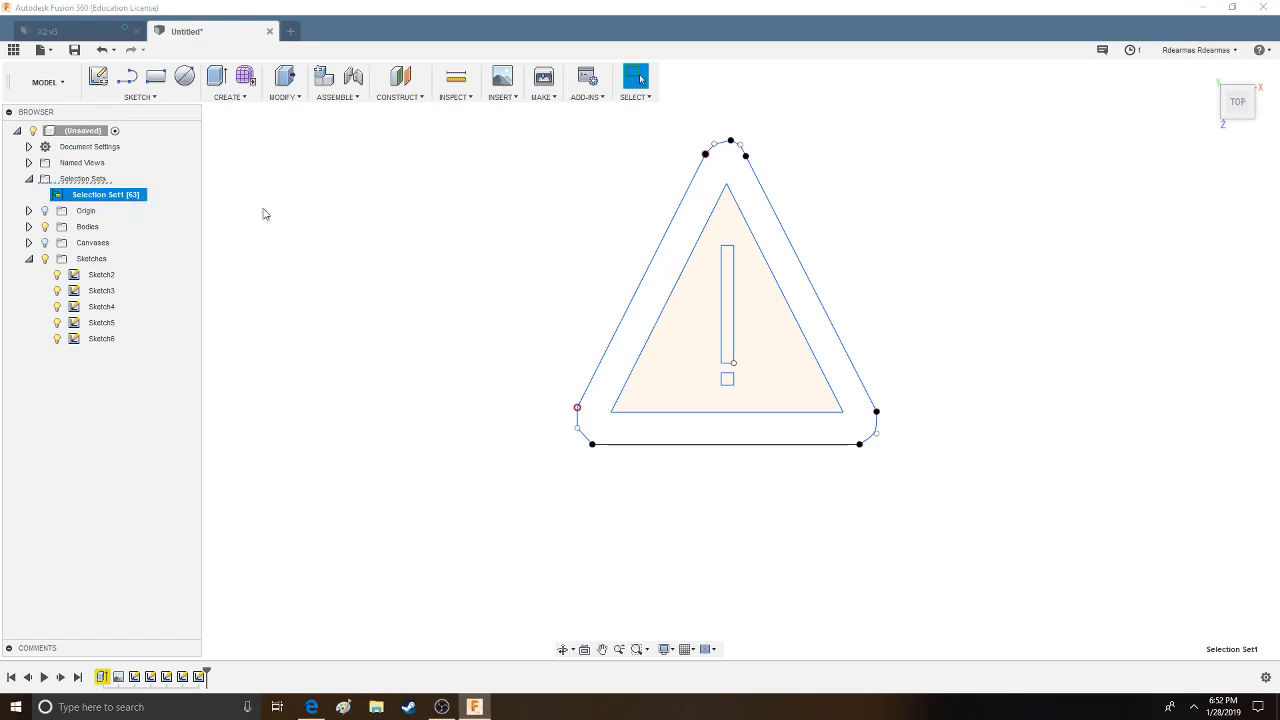
{"action": "right_click", "coordinate": [122, 194]}
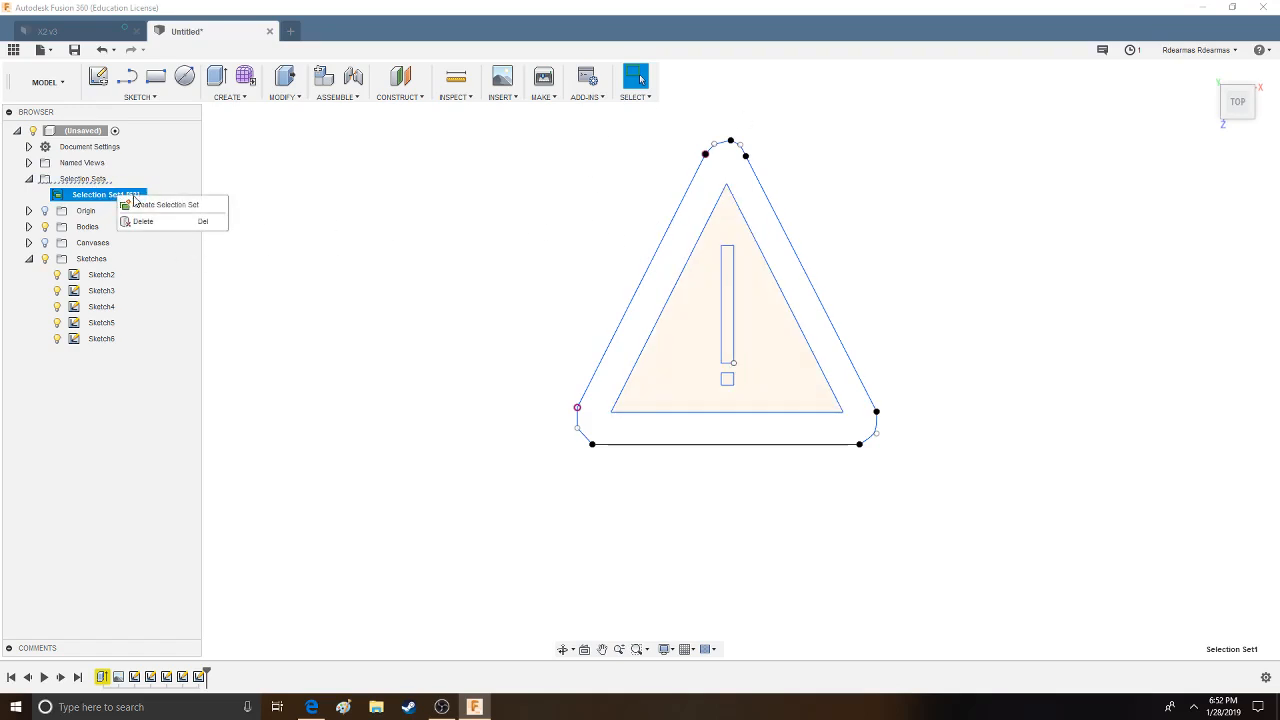
{"action": "left_click", "coordinate": [767, 244]}
{"action": "left_click", "coordinate": [73, 197]}
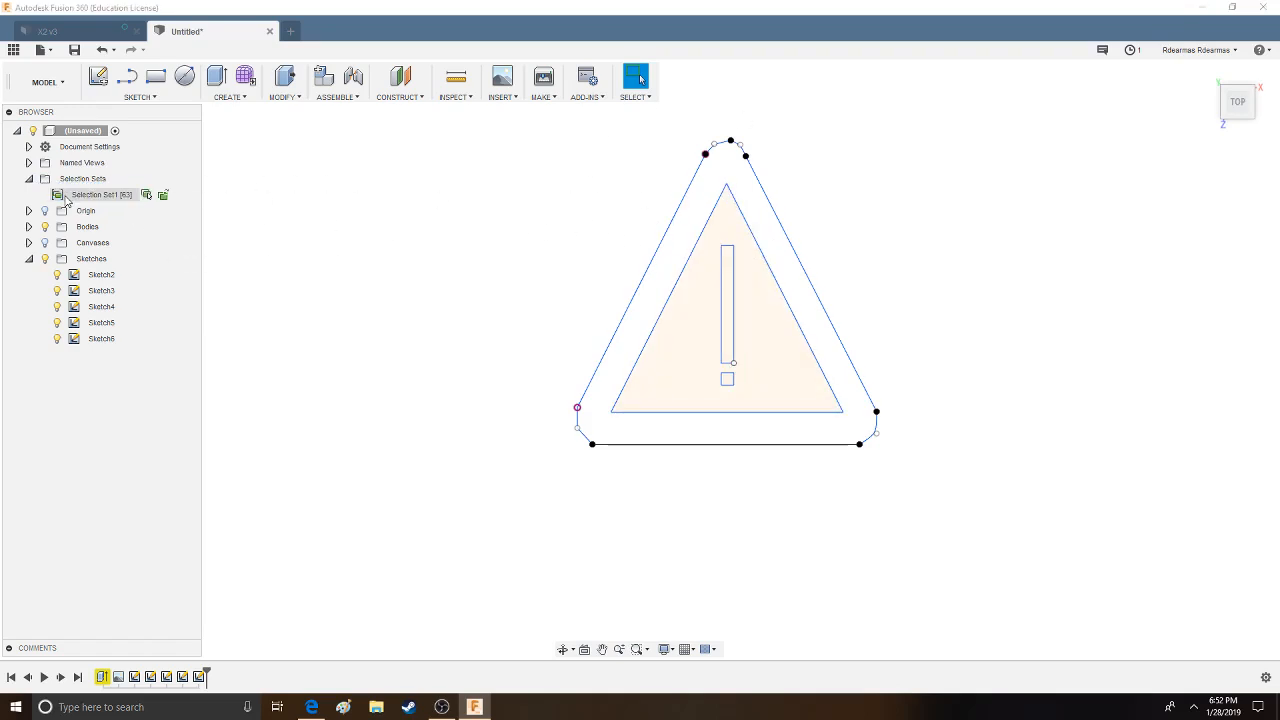
- Select the geometry stored in the selection set and try to create a group from it
{"action": "left_click", "coordinate": [159, 195]}
{"action": "right_click", "coordinate": [150, 199]}
{"action": "left_click", "coordinate": [231, 244]}
{"action": "right_click", "coordinate": [622, 244]}
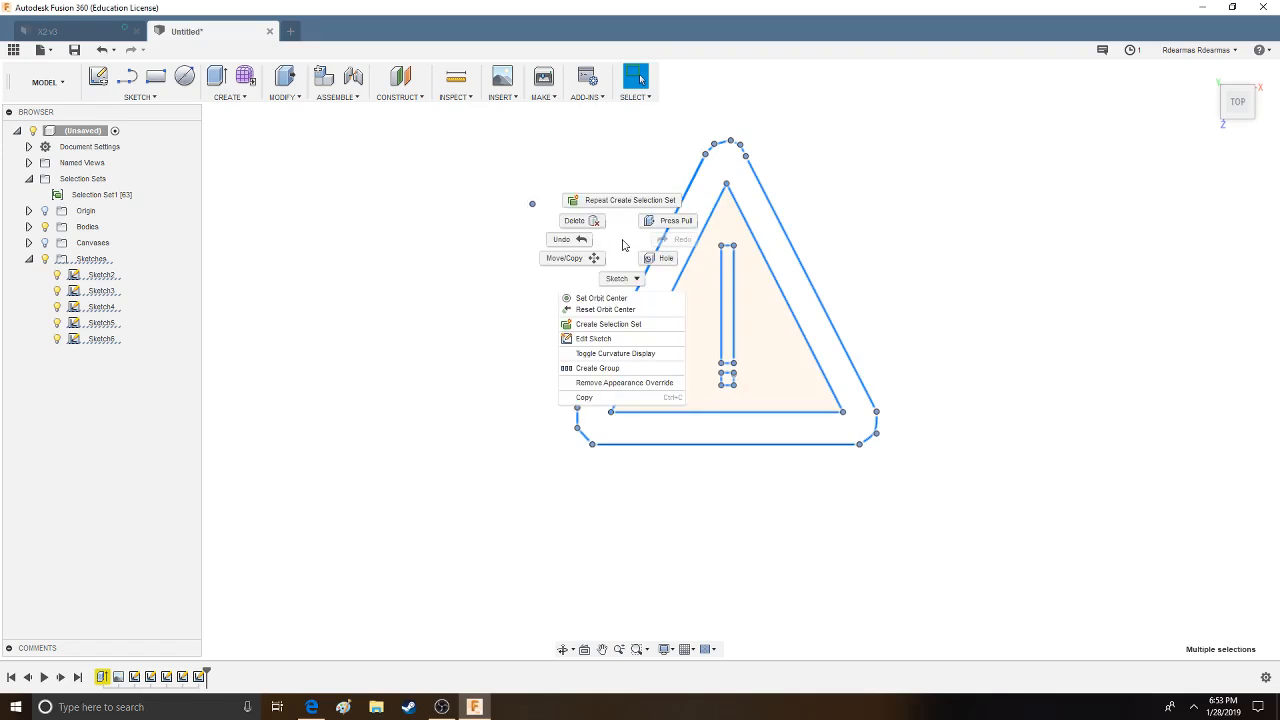
{"action": "left_click", "coordinate": [624, 369]}
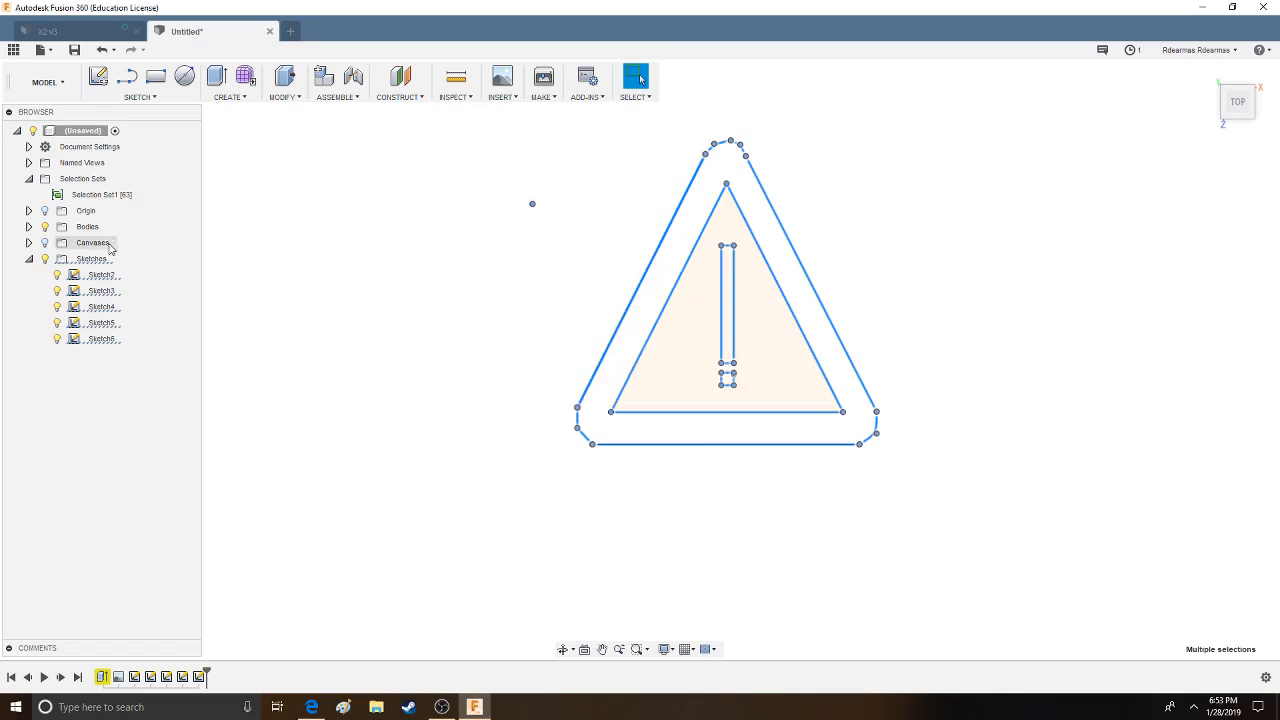
- Examine the individual sketches and the operations offered for Sketch2 and Sketch6
{"action": "right_click", "coordinate": [104, 280]}
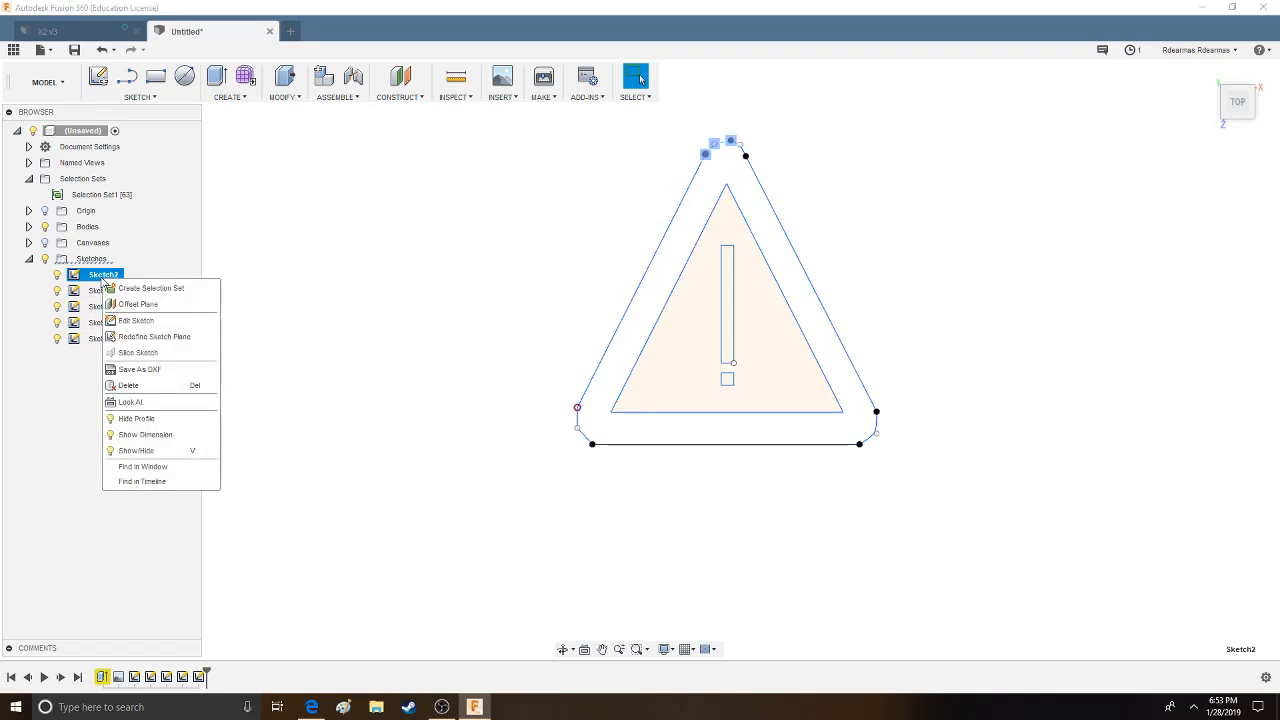
{"action": "left_click", "coordinate": [331, 334]}
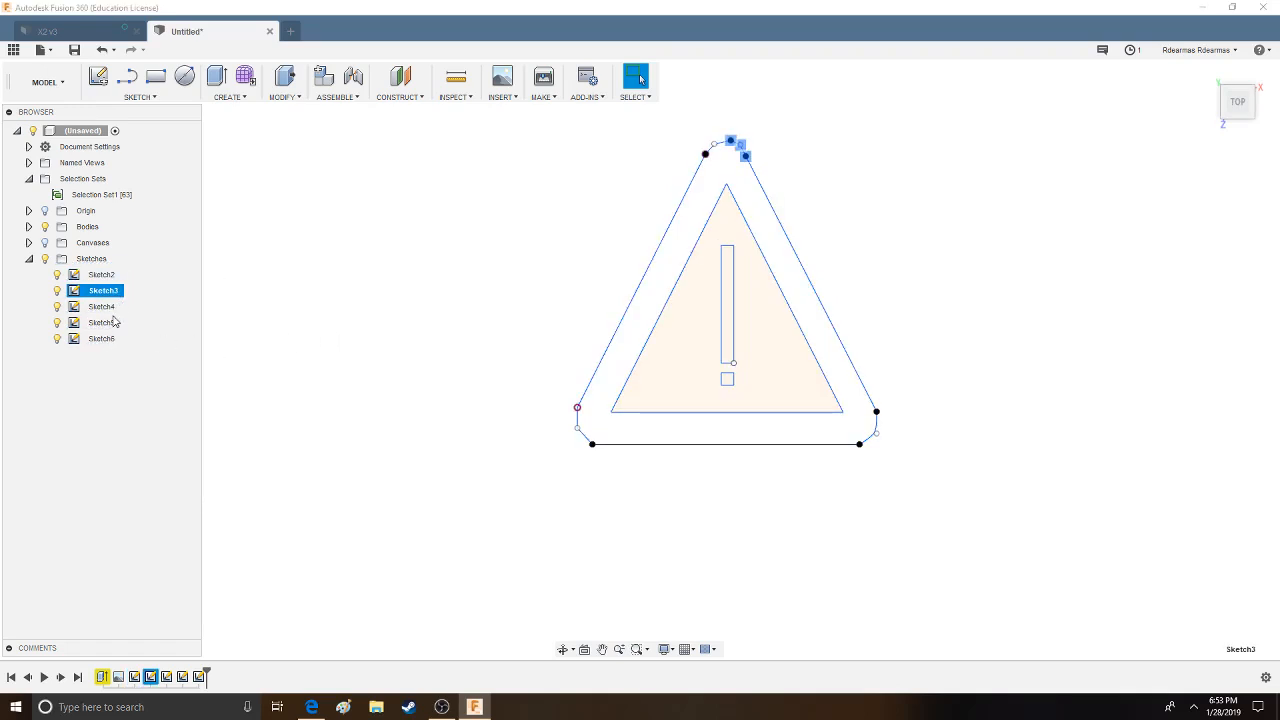
{"action": "left_click", "coordinate": [108, 338]}
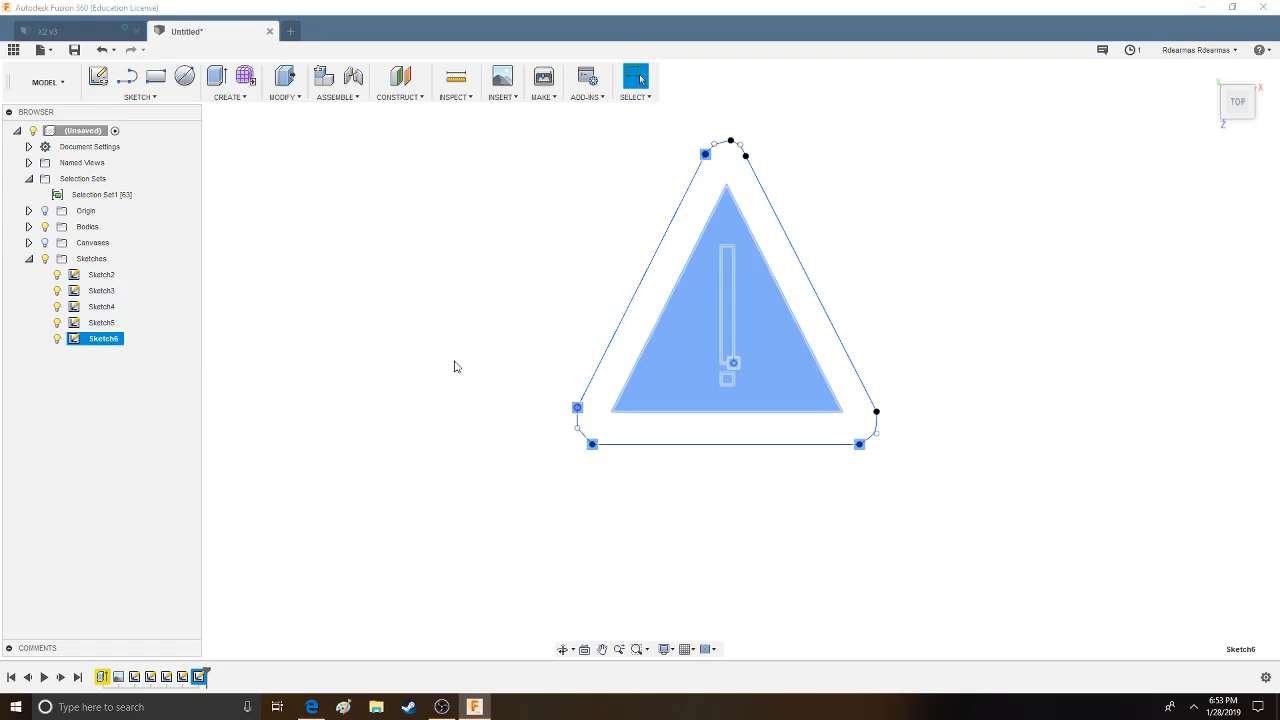
{"action": "right_click", "coordinate": [118, 342]}
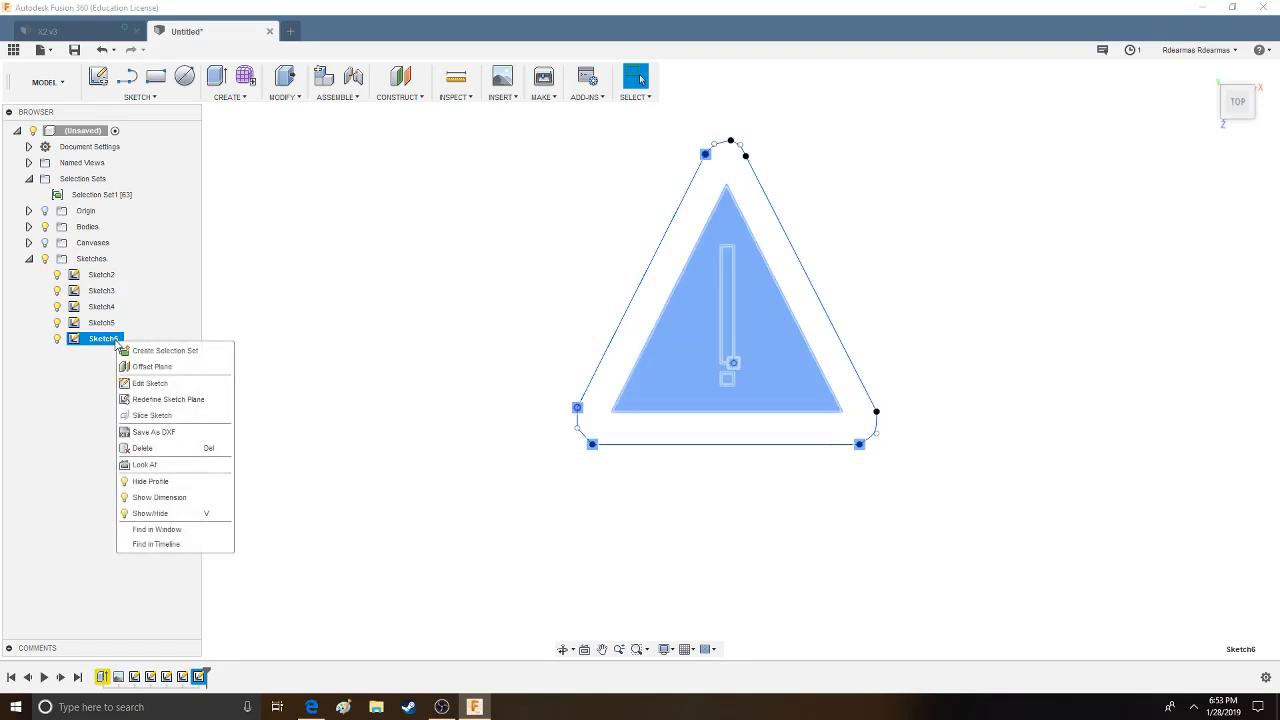
{"action": "left_click", "coordinate": [78, 346]}
{"action": "left_click", "coordinate": [102, 324]}
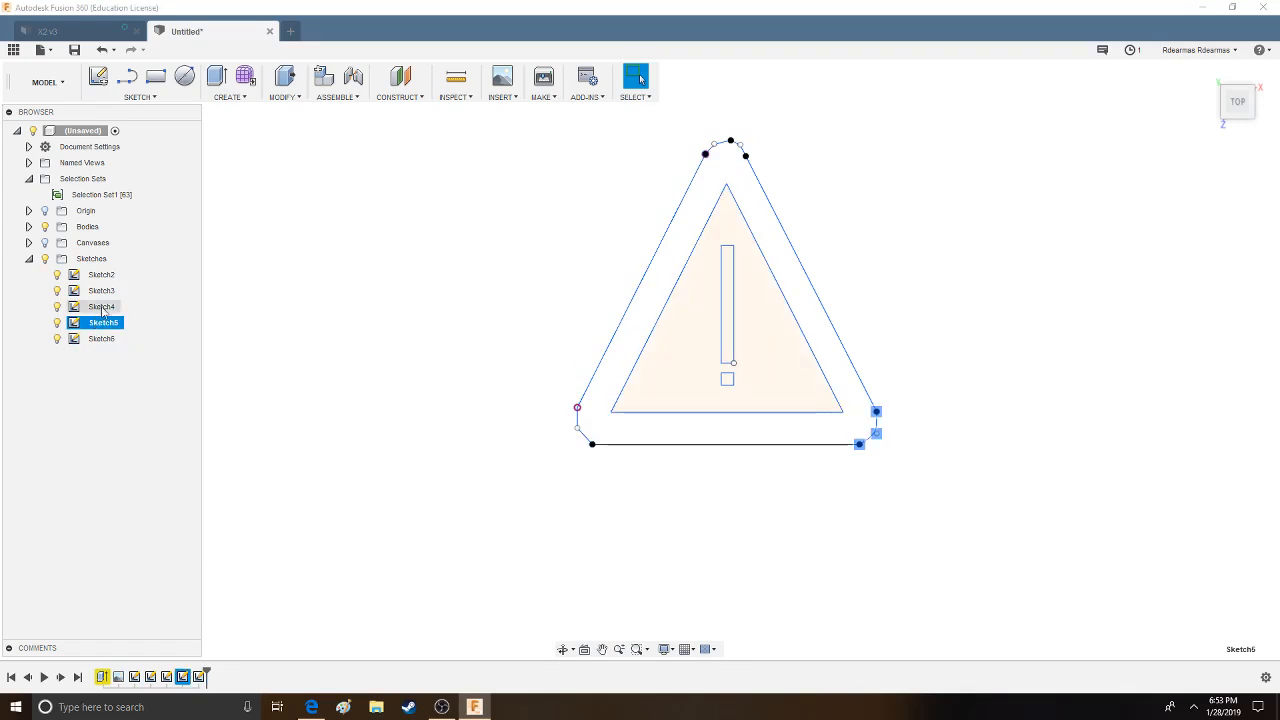
- Select Sketch2 through Sketch6 together and check the operations offered for them
{"action": "left_click", "coordinate": [101, 275]}
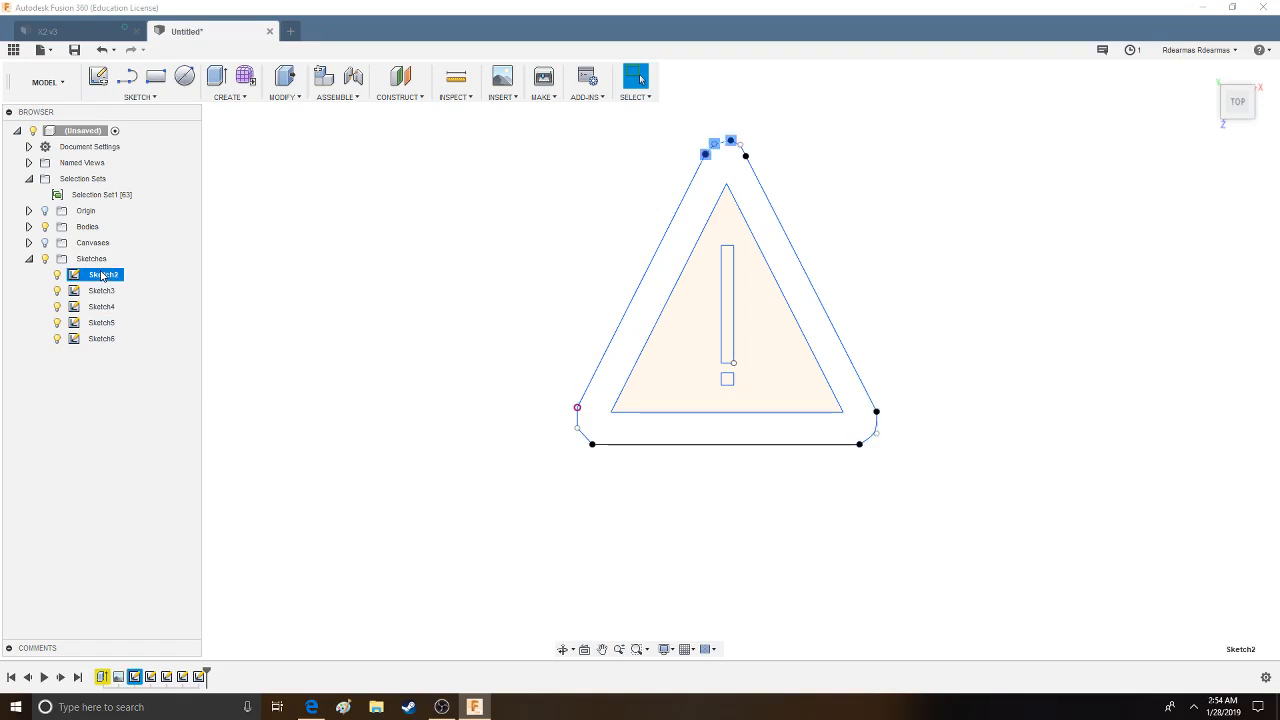
{"action": "left_click", "coordinate": [100, 338], "text": "shift"}
{"action": "right_click", "coordinate": [97, 340]}
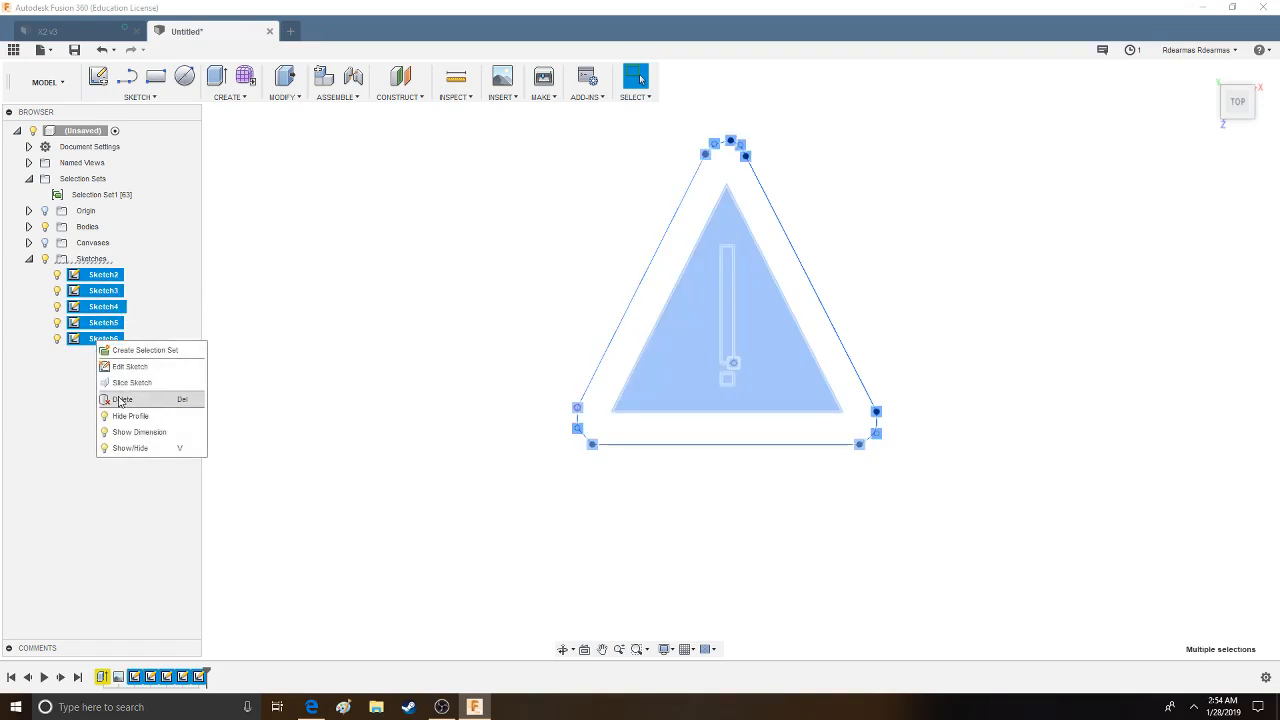
{"action": "double_click", "coordinate": [145, 320]}
{"action": "left_click", "coordinate": [146, 341]}
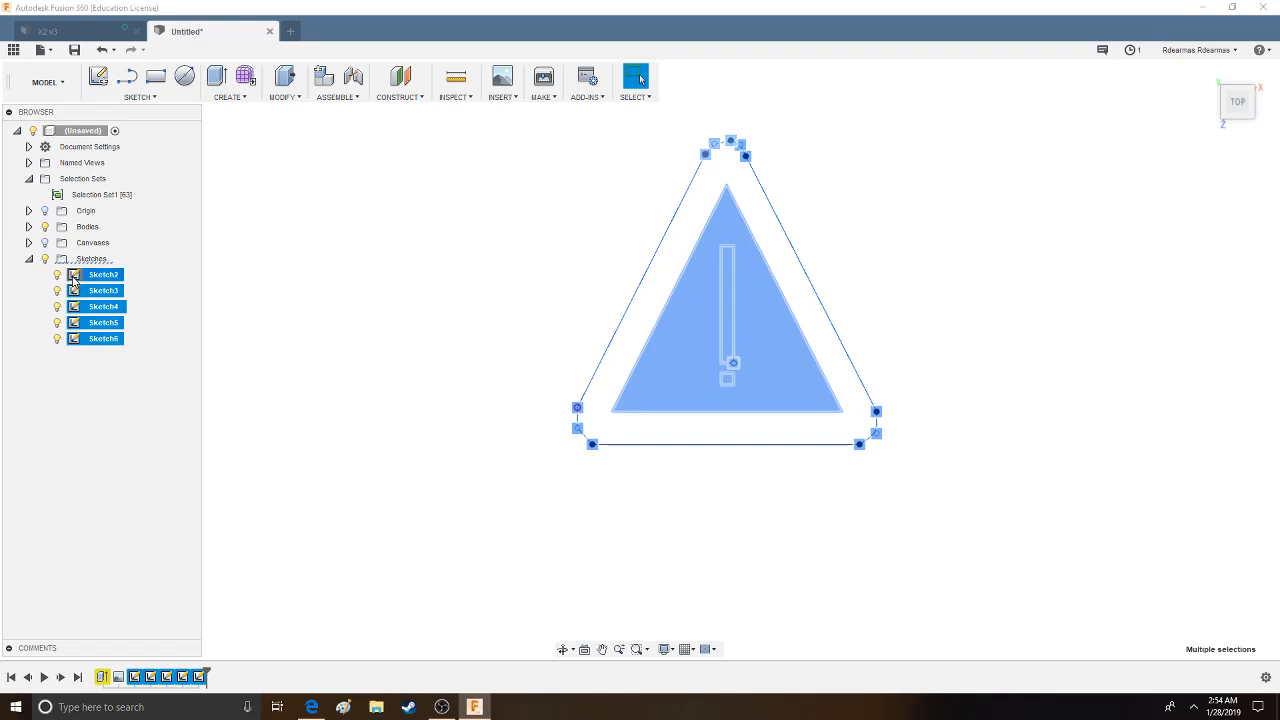
{"action": "key", "text": "Escape"}
{"action": "right_click", "coordinate": [94, 342]}
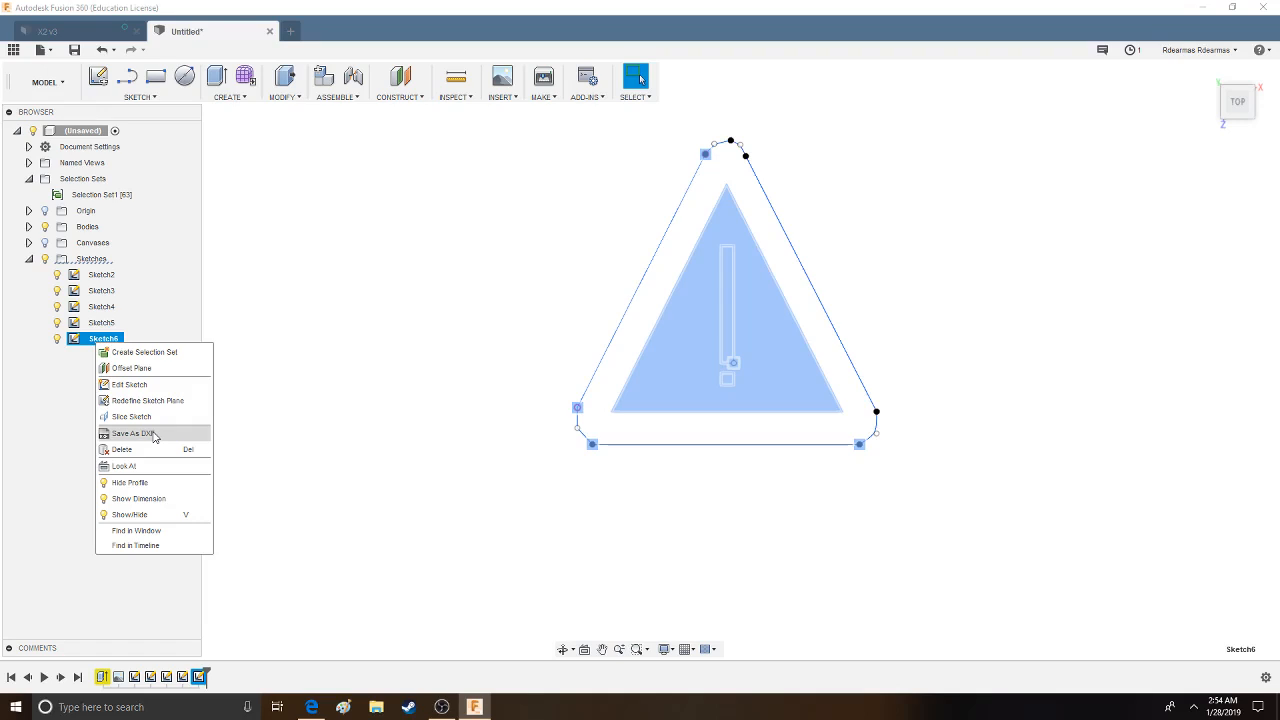
{"action": "left_click", "coordinate": [133, 433]}
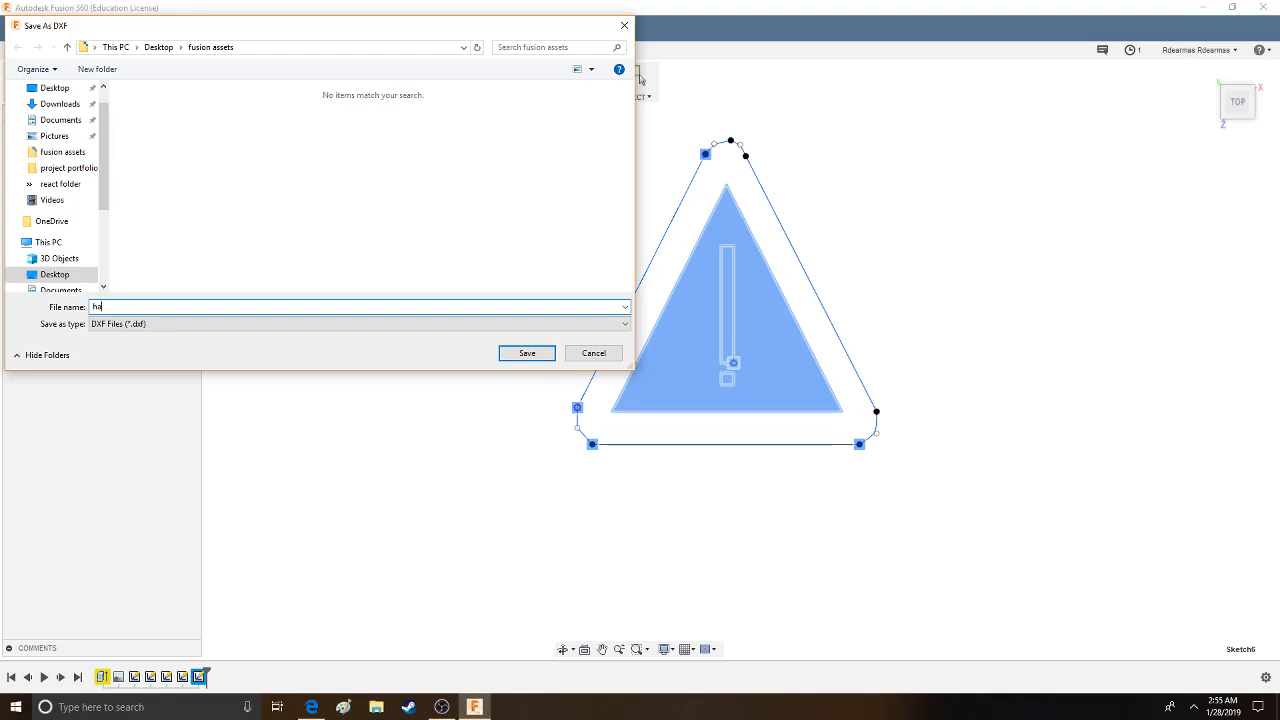
{"action": "left_click", "coordinate": [593, 353]}
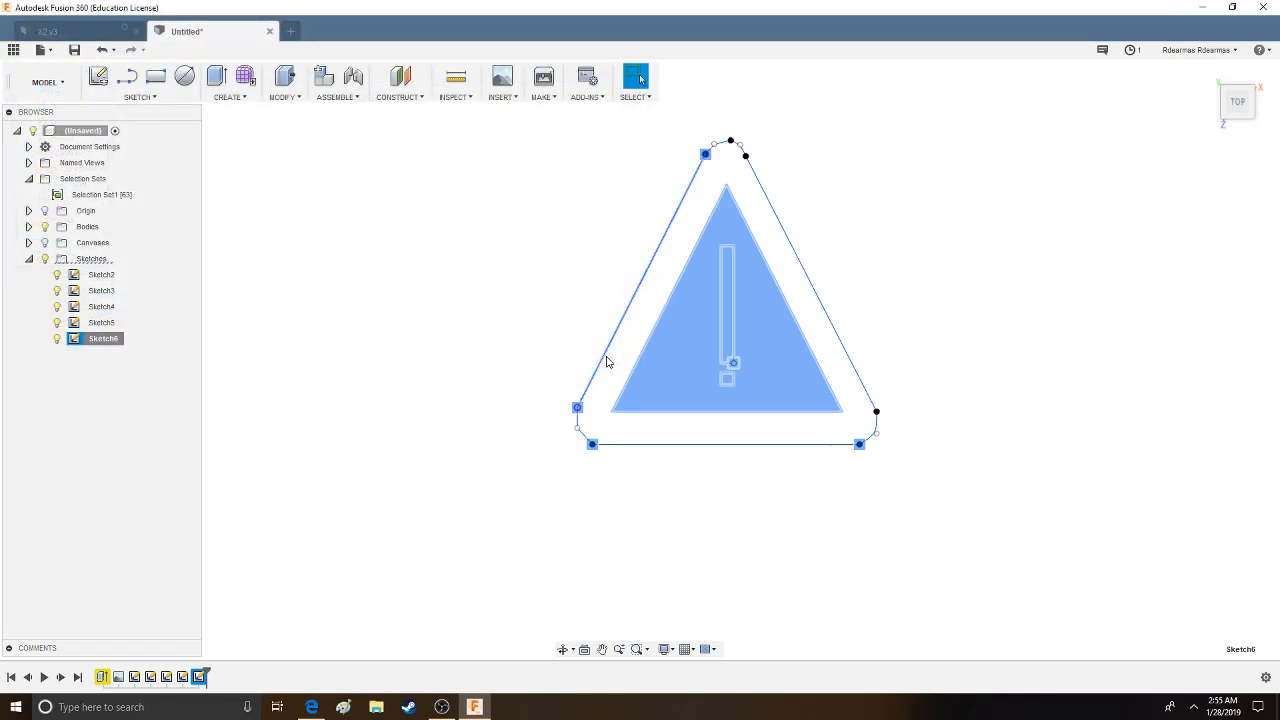
{"action": "key", "text": "a"}
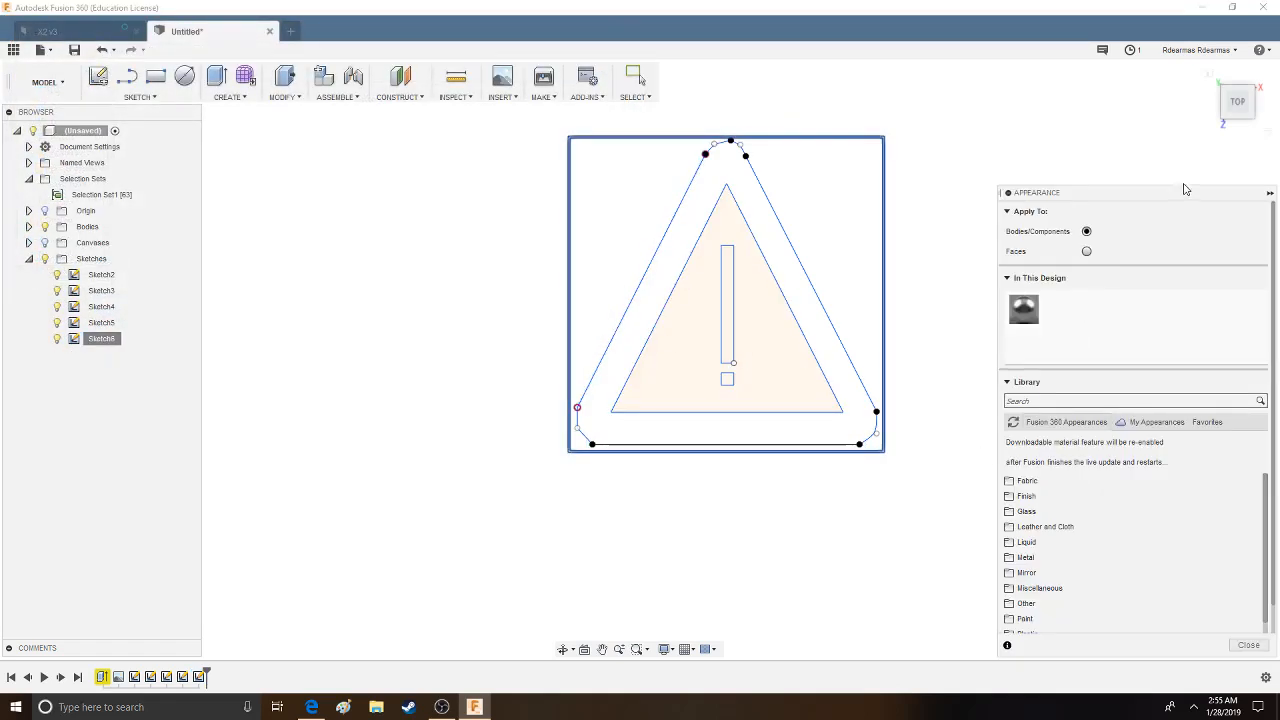
{"action": "left_click", "coordinate": [1248, 644]}
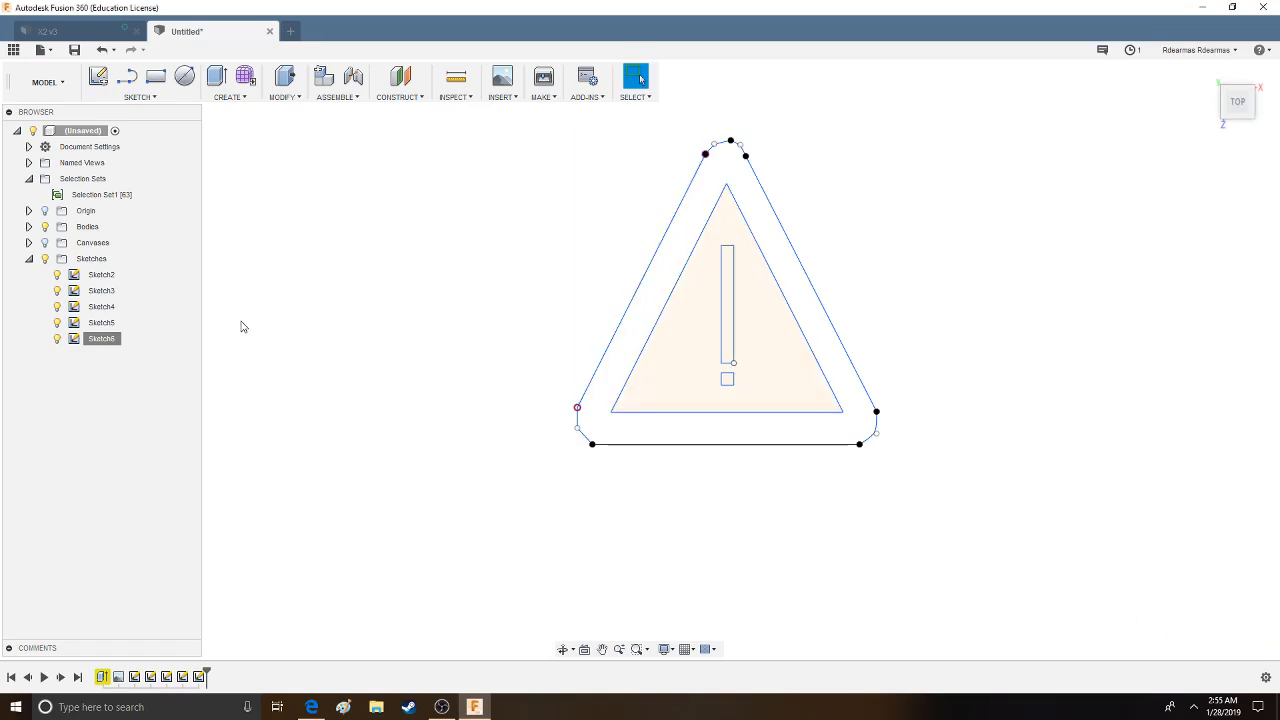
- Examine which parts of the warning sign belong to Sketch5 and Sketch6, including the inner triangle profile
{"action": "left_click", "coordinate": [108, 338]}
{"action": "right_click", "coordinate": [75, 325]}
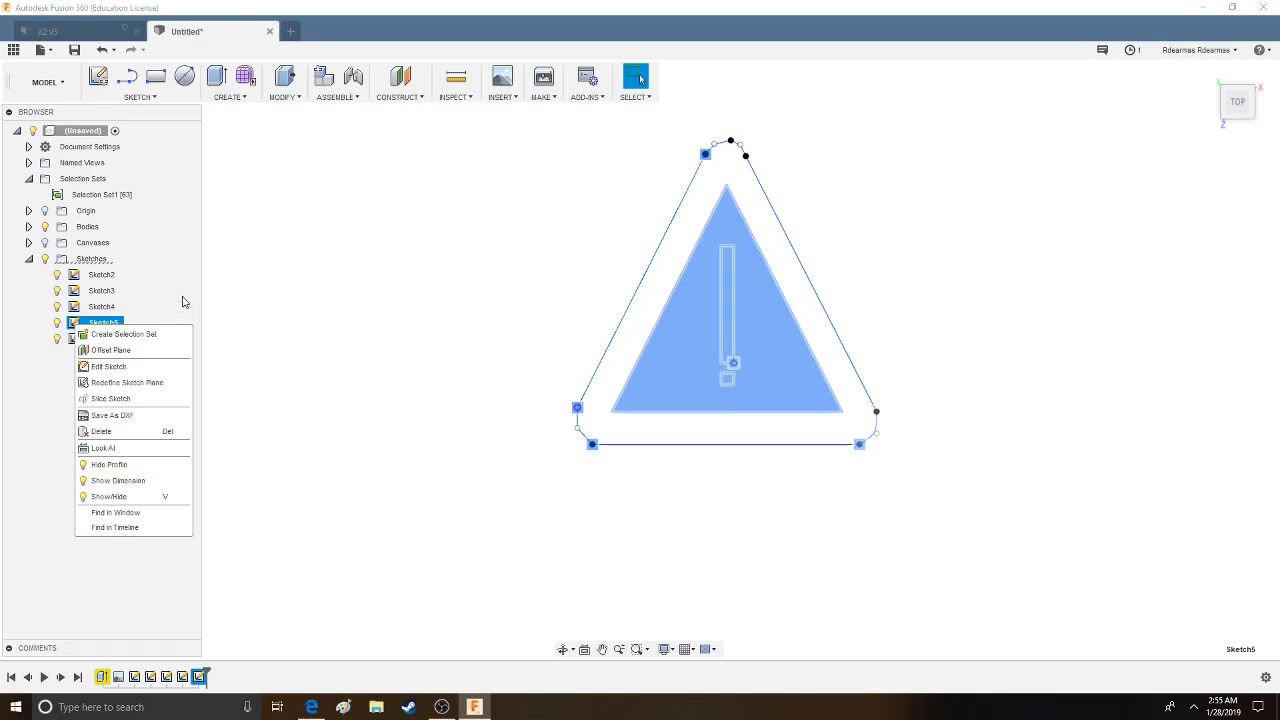
{"action": "left_click", "coordinate": [131, 388]}
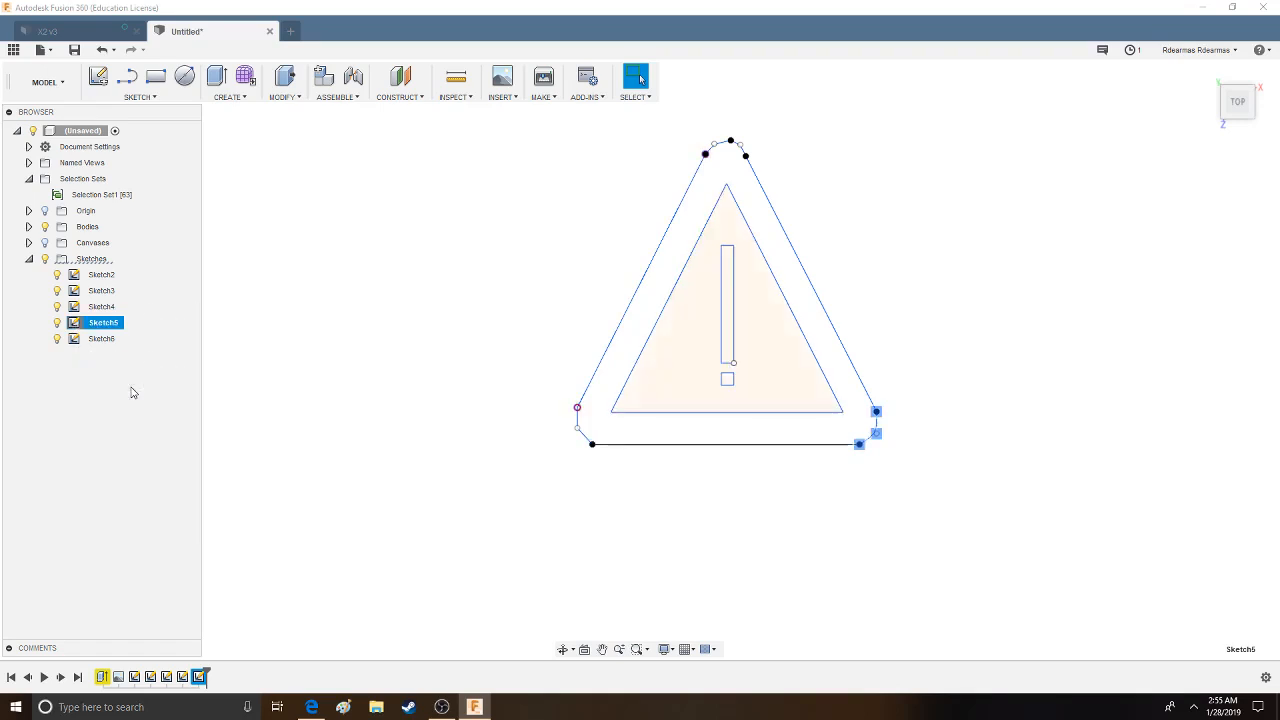
{"action": "left_click", "coordinate": [1250, 250]}
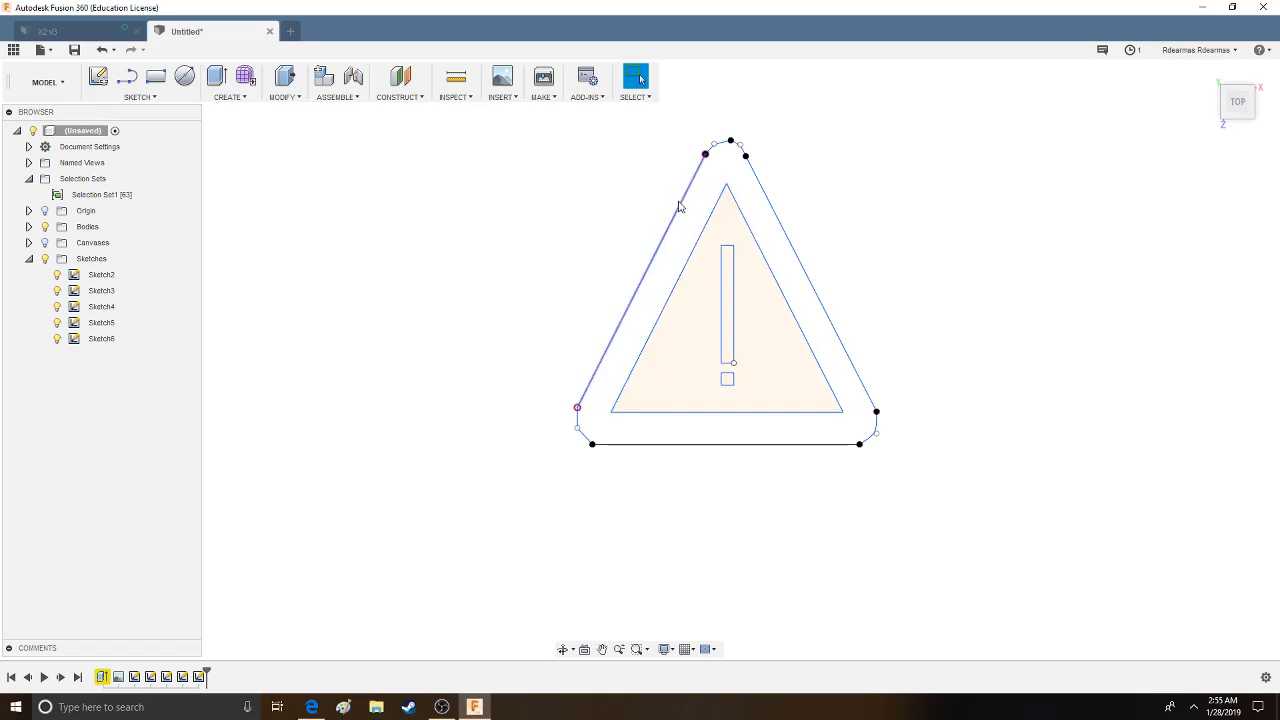
{"action": "left_click", "coordinate": [727, 228]}
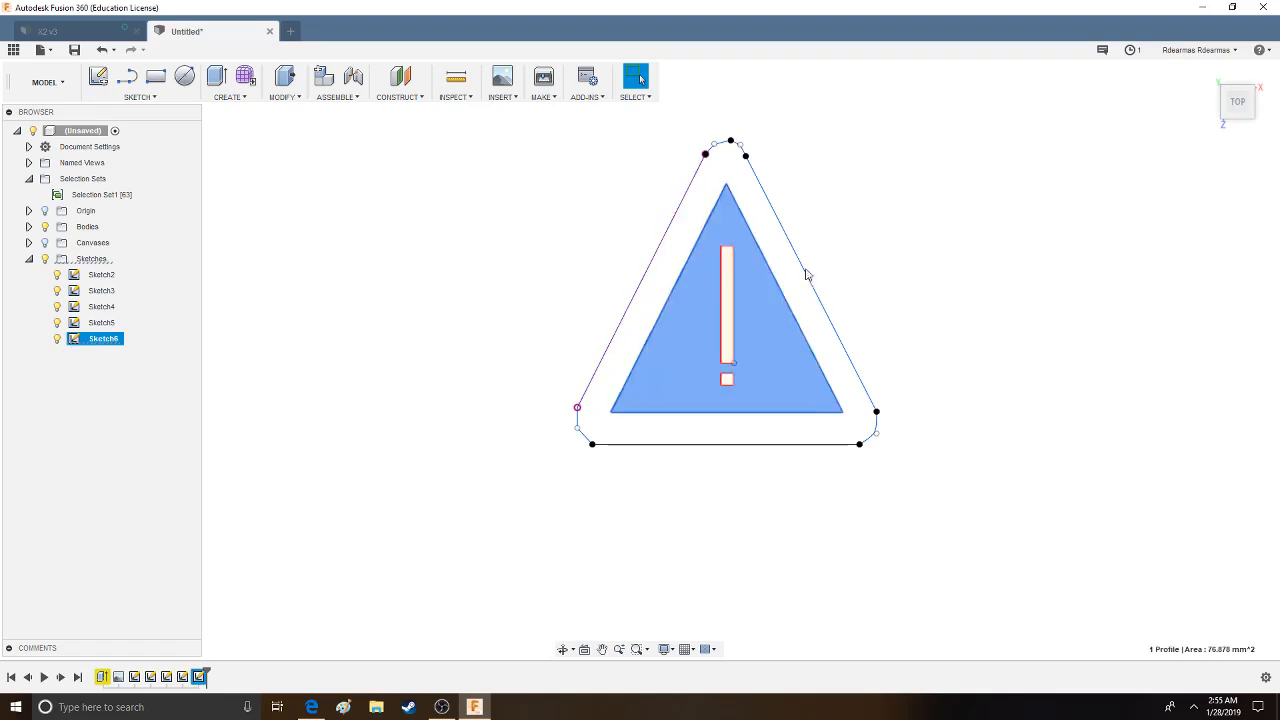
{"action": "left_click", "coordinate": [369, 340]}
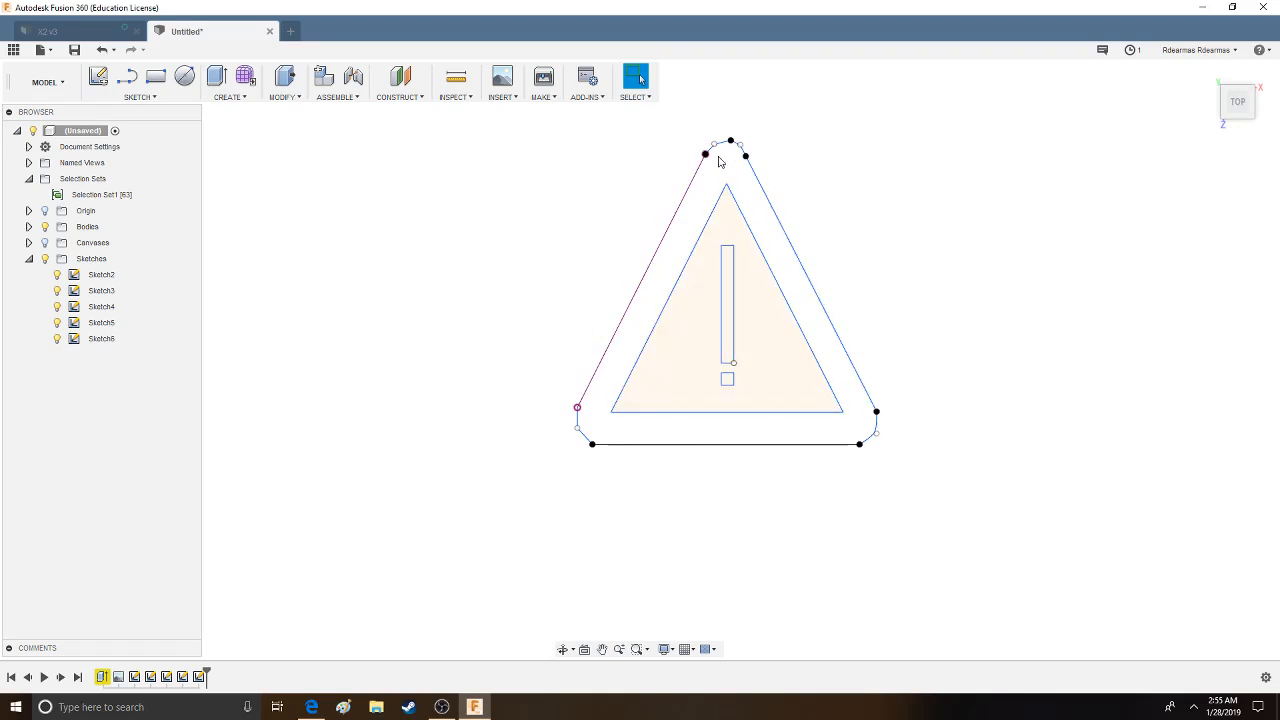
- Save Sketch6 as a DXF file in the fusion assets folder on the Desktop
{"action": "left_click", "coordinate": [102, 342]}
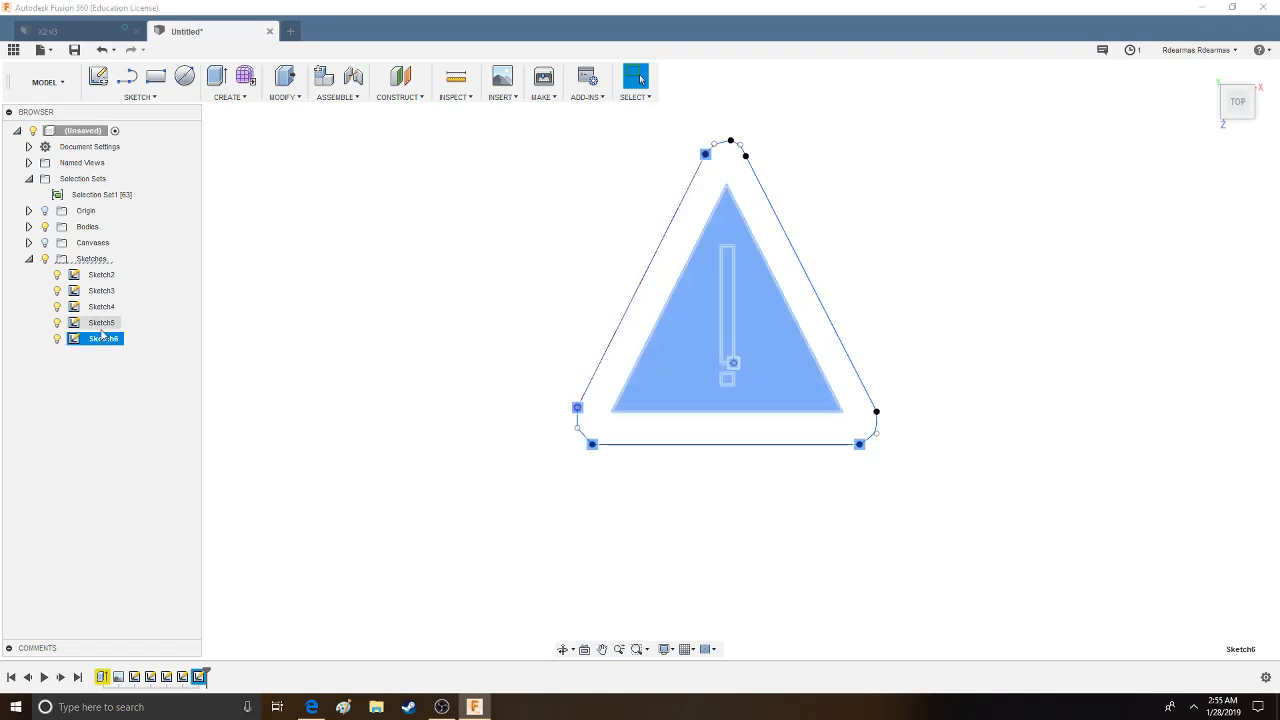
{"action": "right_click", "coordinate": [101, 344]}
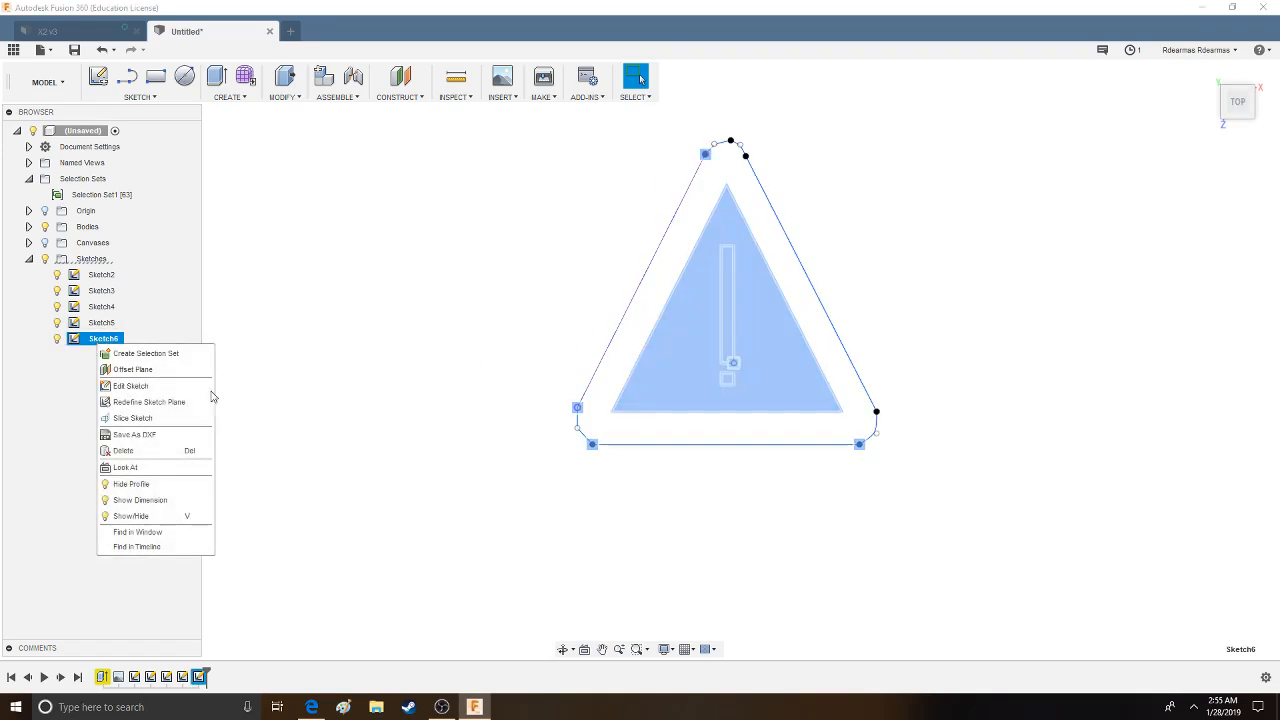
{"action": "left_click", "coordinate": [166, 436]}
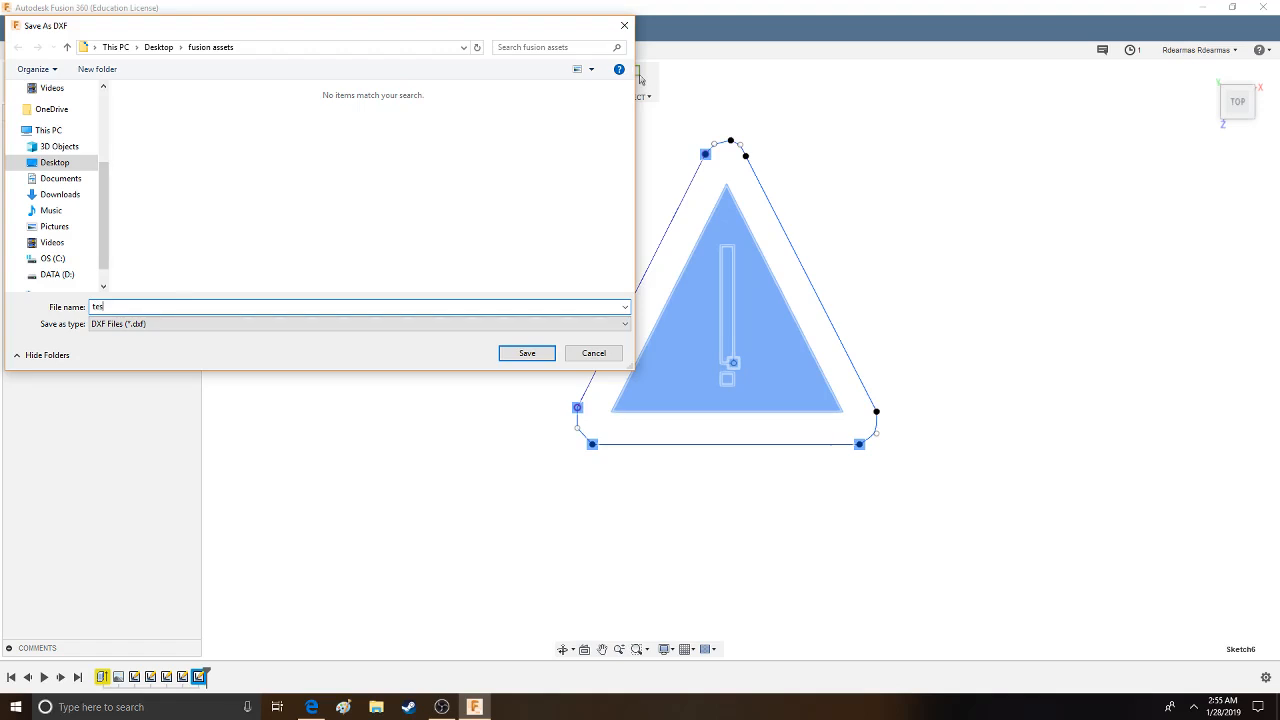
{"action": "left_click", "coordinate": [504, 357]}
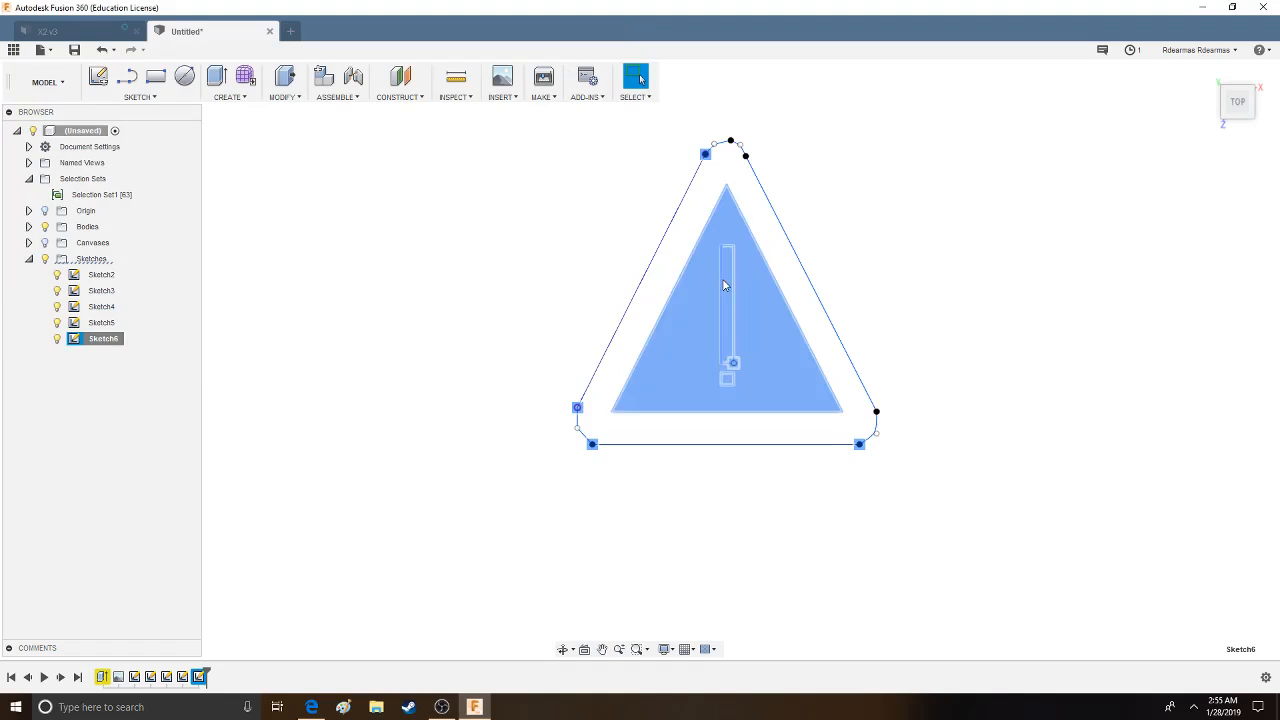
{"action": "left_click", "coordinate": [715, 230]}
{"action": "mouse_move", "coordinate": [912, 492]}
{"action": "left_mouse_down"}
{"action": "mouse_move", "coordinate": [657, 137]}
{"action": "mouse_move", "coordinate": [524, 130]}
{"action": "left_mouse_up"}
{"action": "left_click", "coordinate": [843, 172]}
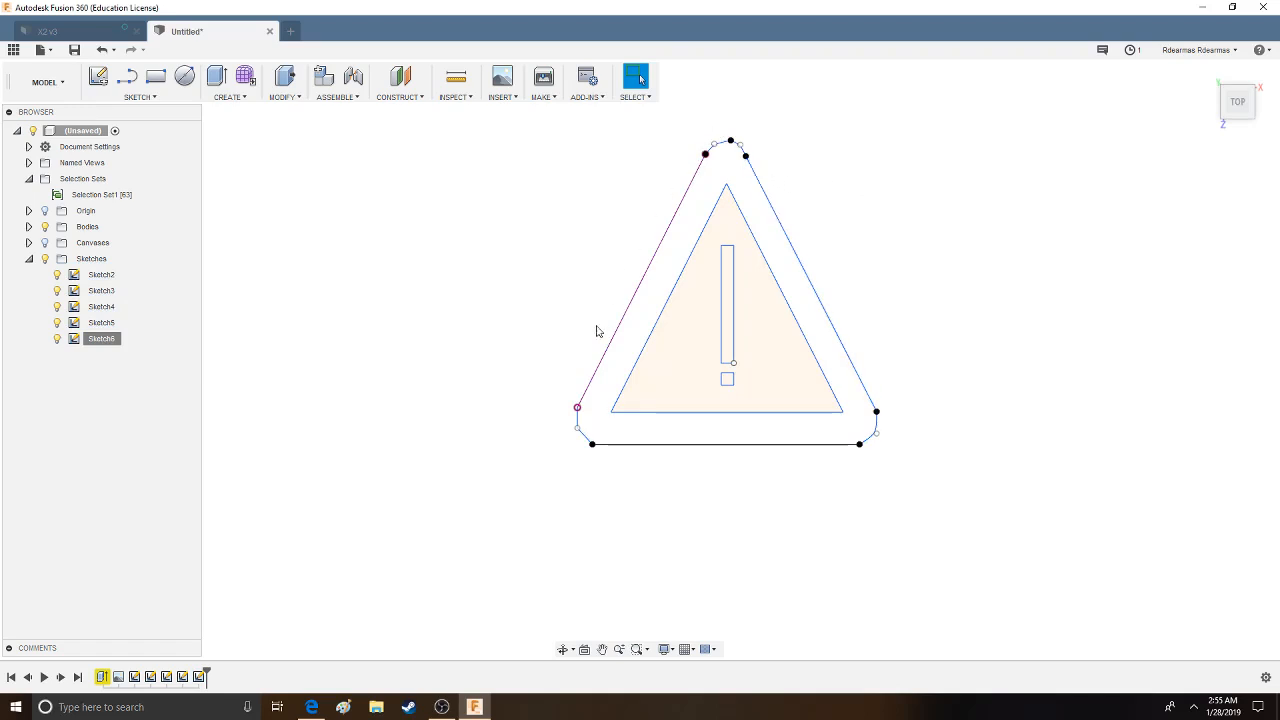